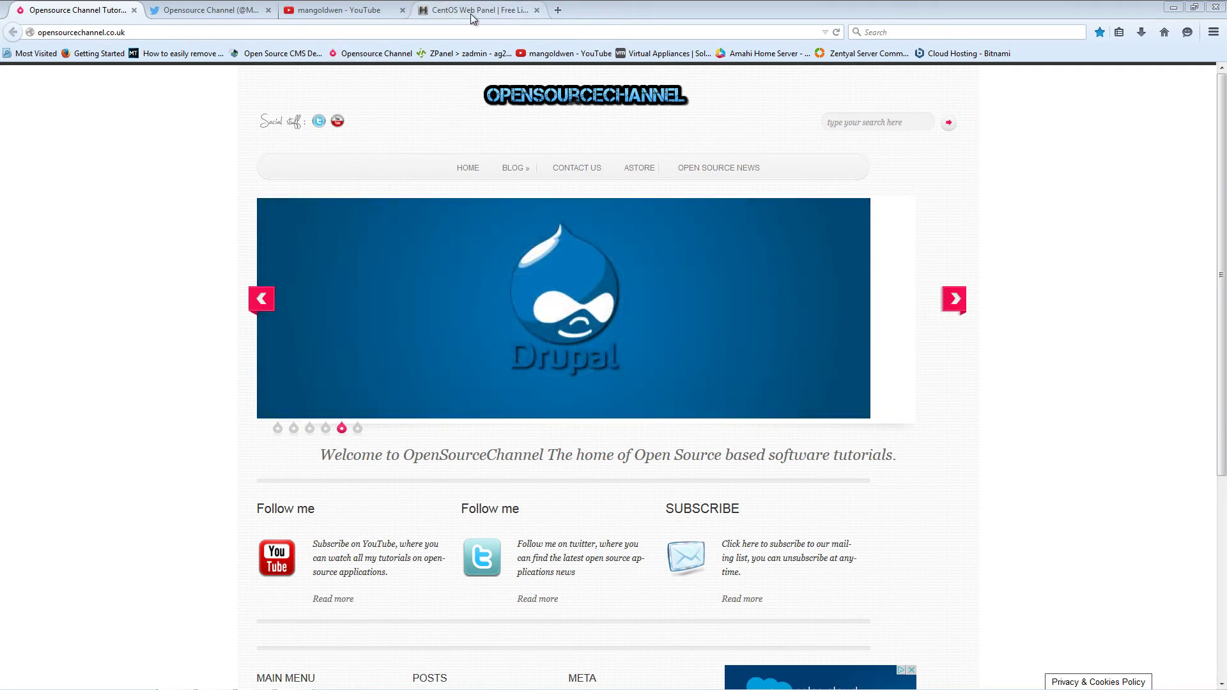
- Visit the CentOS Web Panel and OpenSourceChannel tabs, ending on the channel's YouTube Videos page
{"action": "left_click", "coordinate": [471, 10]}
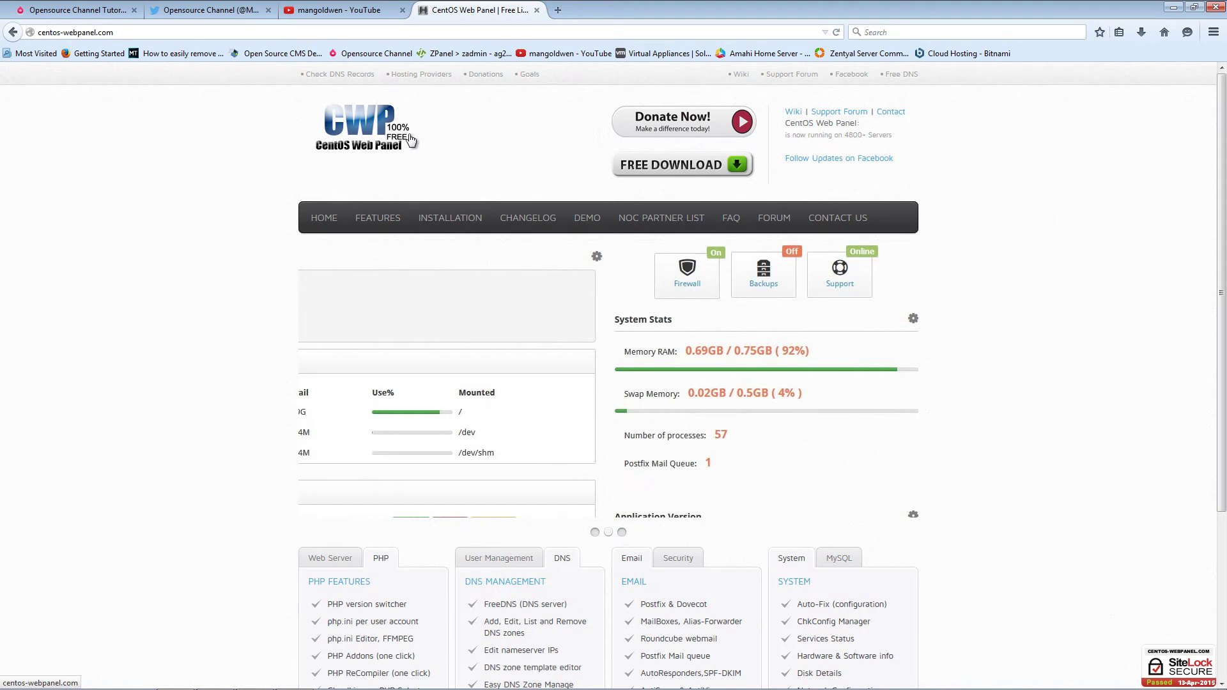
{"action": "left_click", "coordinate": [76, 10]}
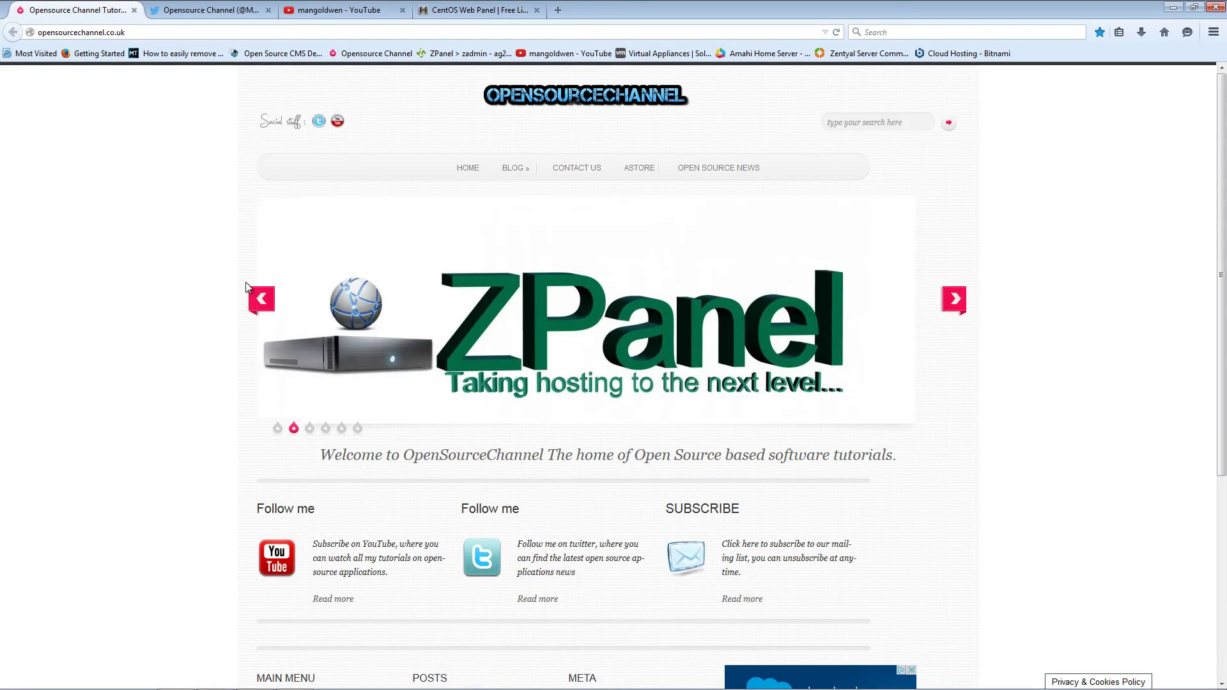
{"action": "left_click", "coordinate": [320, 13]}
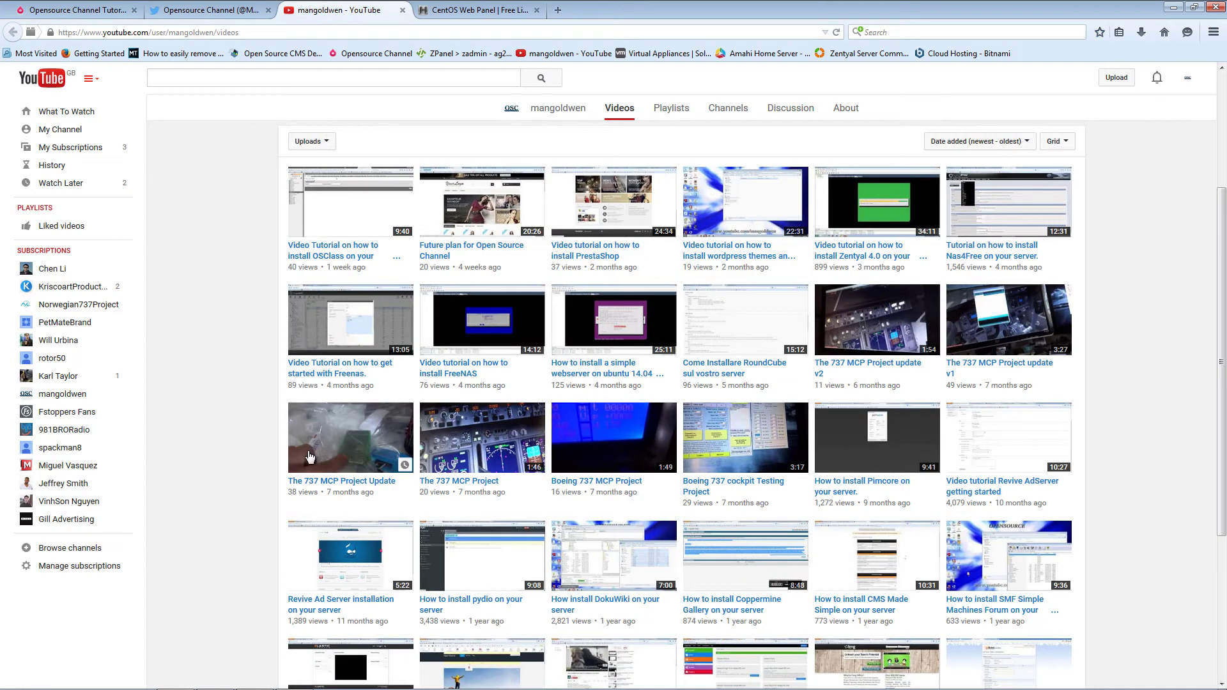
- Load more of the channel's YouTube uploads and browse them, then switch to the CentOS Web Panel homepage
{"action": "scroll", "coordinate": [313, 456], "scroll_direction": "down", "scroll_amount": 5}
{"action": "left_click", "coordinate": [678, 545]}
{"action": "scroll", "coordinate": [597, 542], "scroll_direction": "down", "scroll_amount": 12}
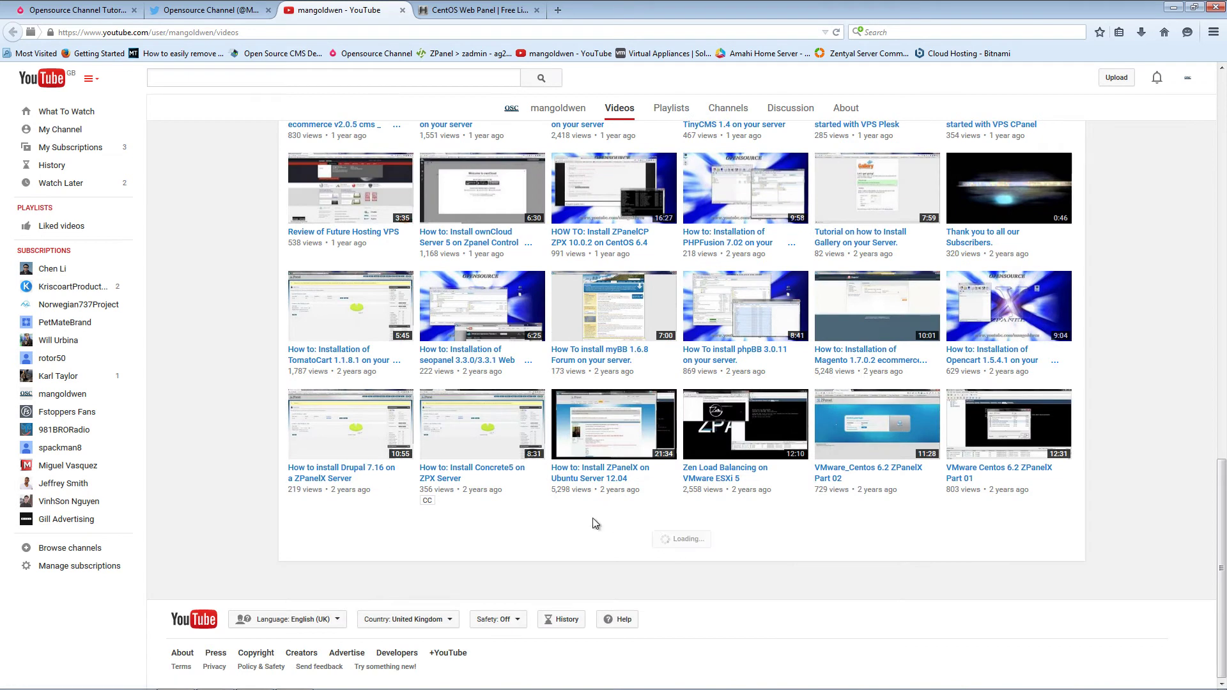
{"action": "scroll", "coordinate": [587, 518], "scroll_direction": "down", "scroll_amount": 5}
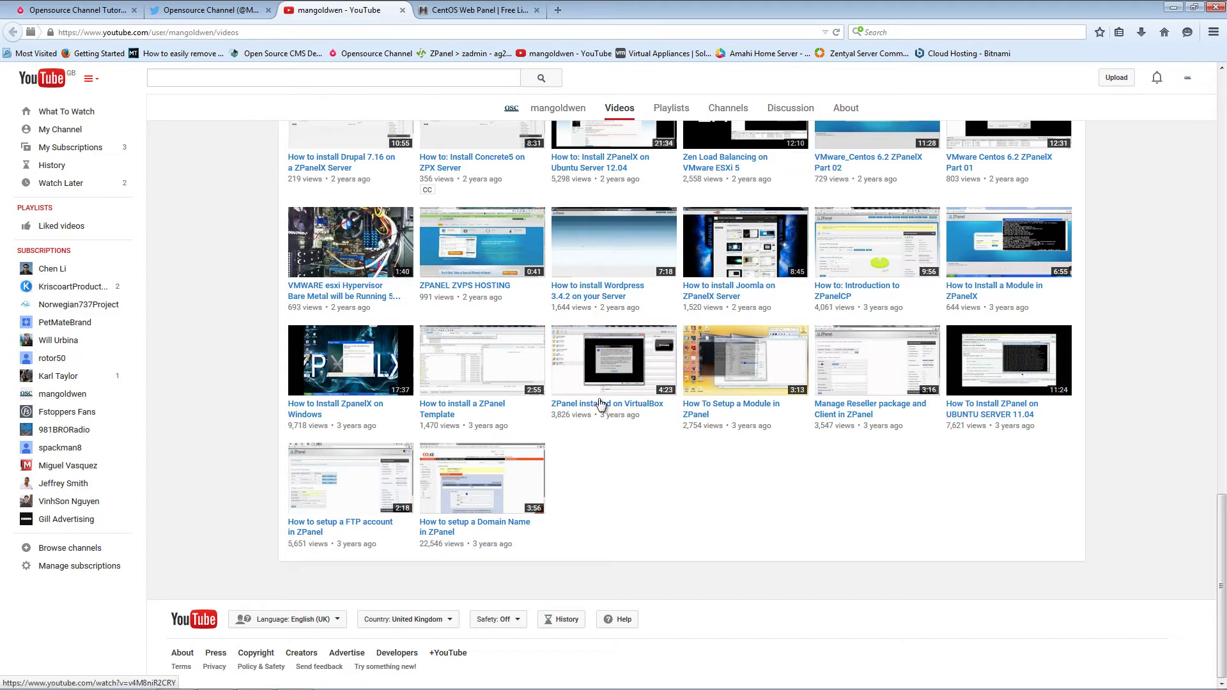
{"action": "scroll", "coordinate": [505, 487], "scroll_direction": "up", "scroll_amount": 10}
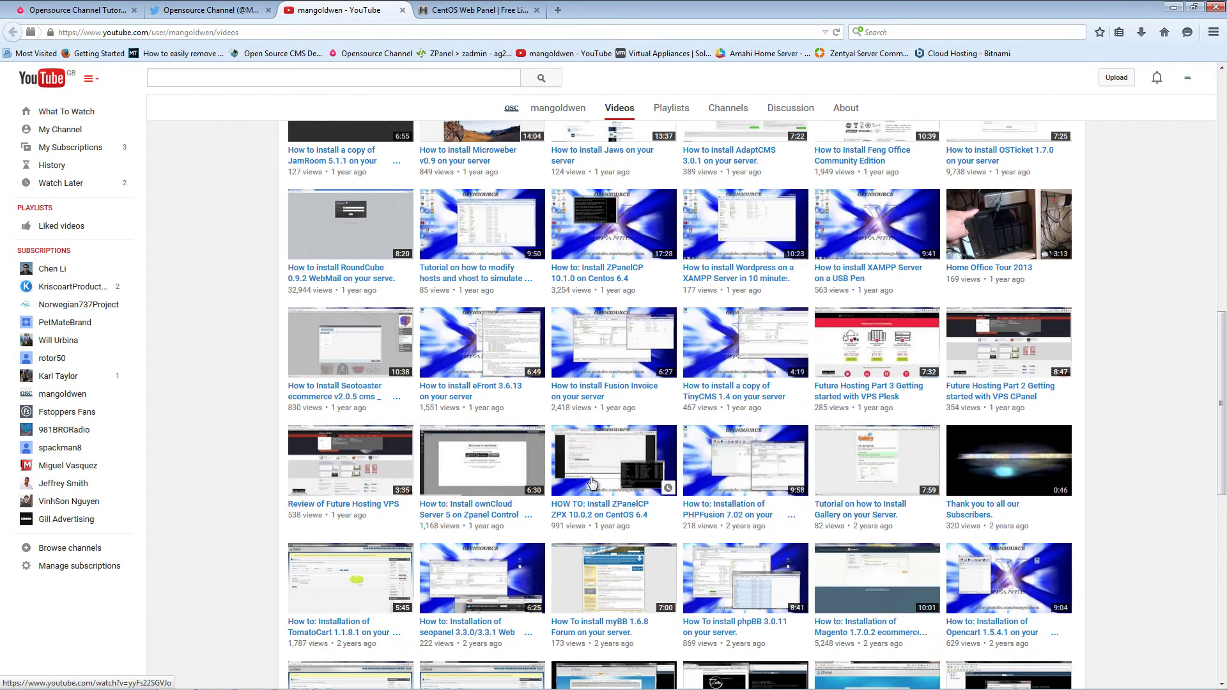
{"action": "scroll", "coordinate": [592, 484], "scroll_direction": "down", "scroll_amount": 10}
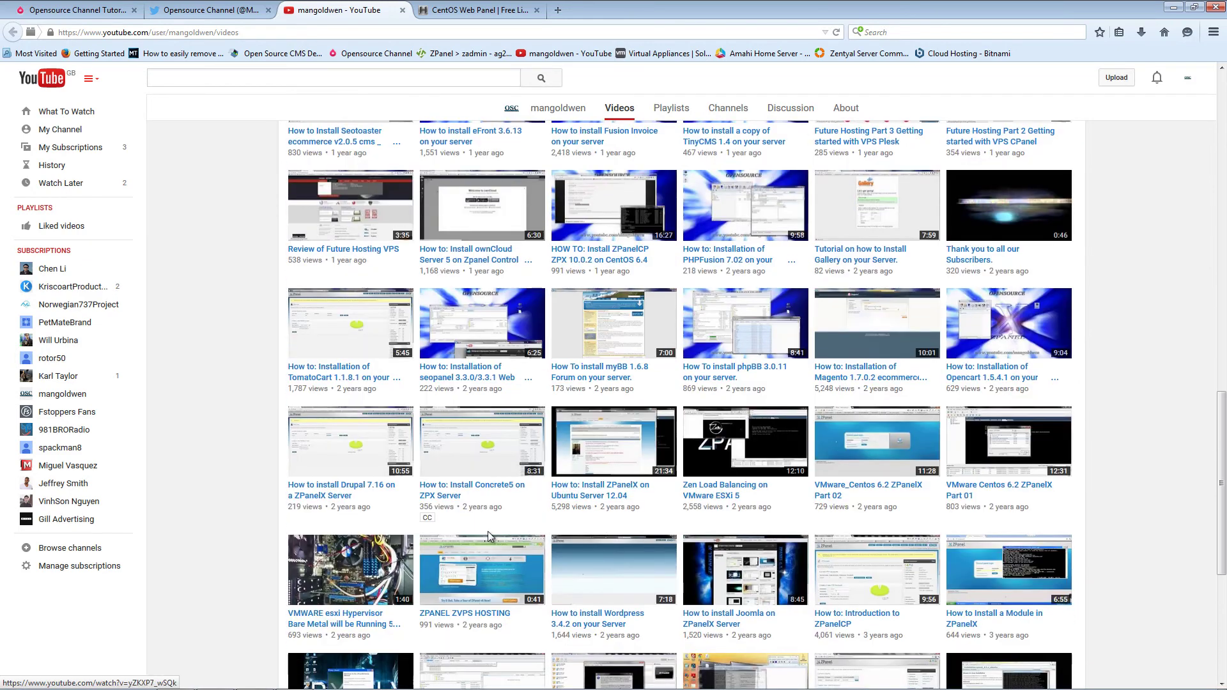
{"action": "scroll", "coordinate": [460, 543], "scroll_direction": "up", "scroll_amount": 20}
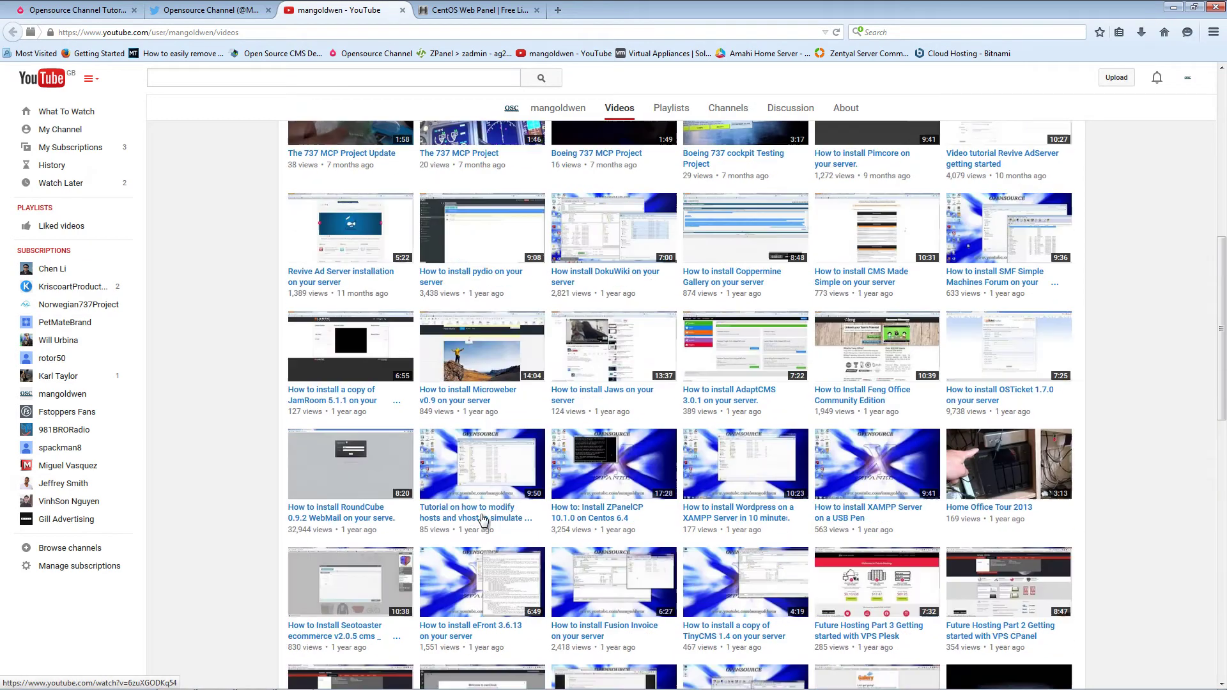
{"action": "scroll", "coordinate": [483, 520], "scroll_direction": "up", "scroll_amount": 3}
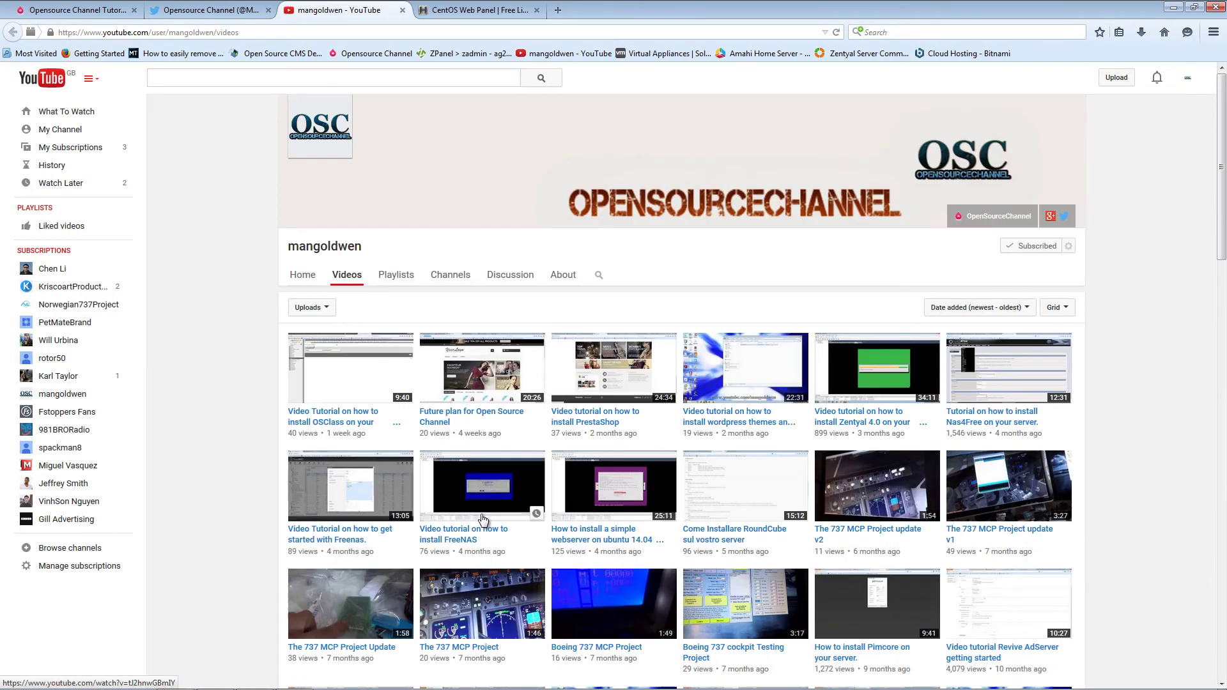
{"action": "left_click", "coordinate": [458, 11]}
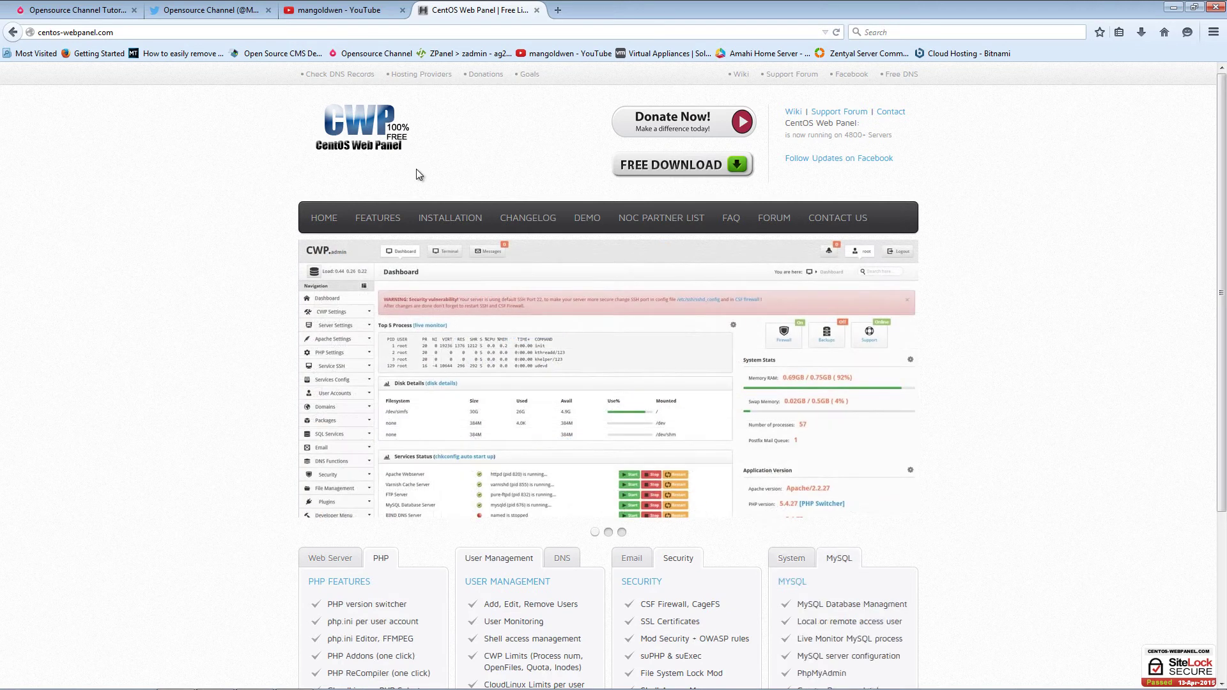
- Check the OpenSourceChannel homepage and its Twitter profile, ending back on the YouTube Videos page
{"action": "left_click", "coordinate": [67, 10]}
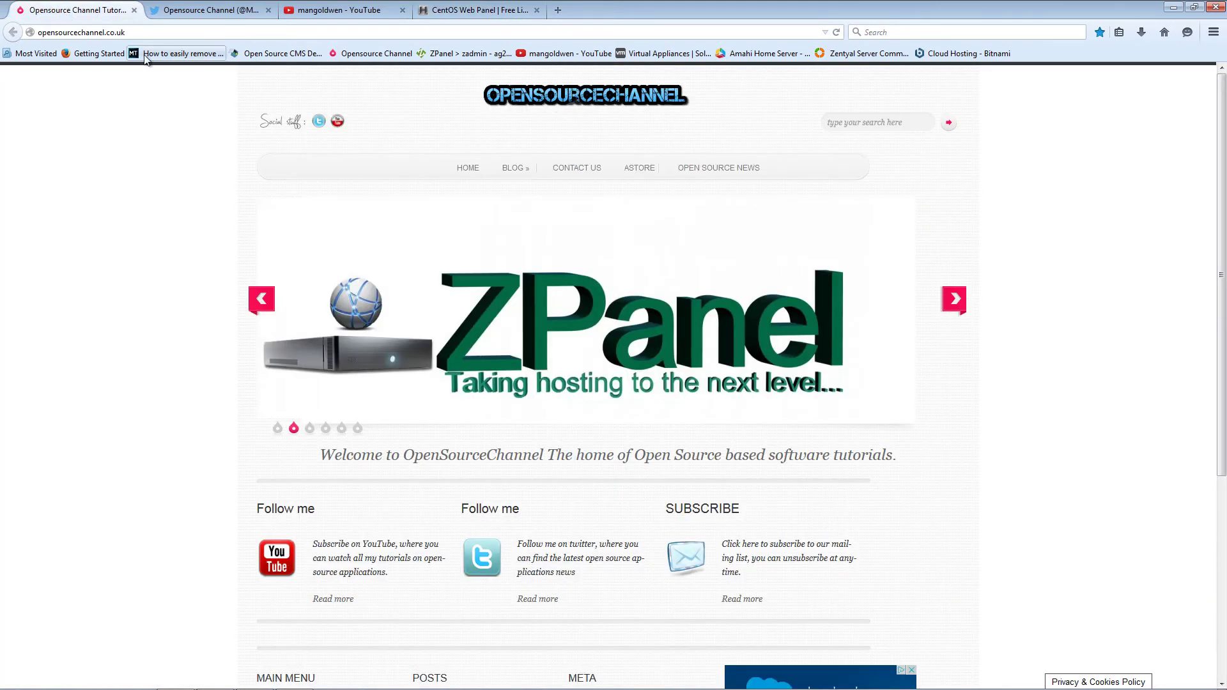
{"action": "left_click", "coordinate": [206, 11]}
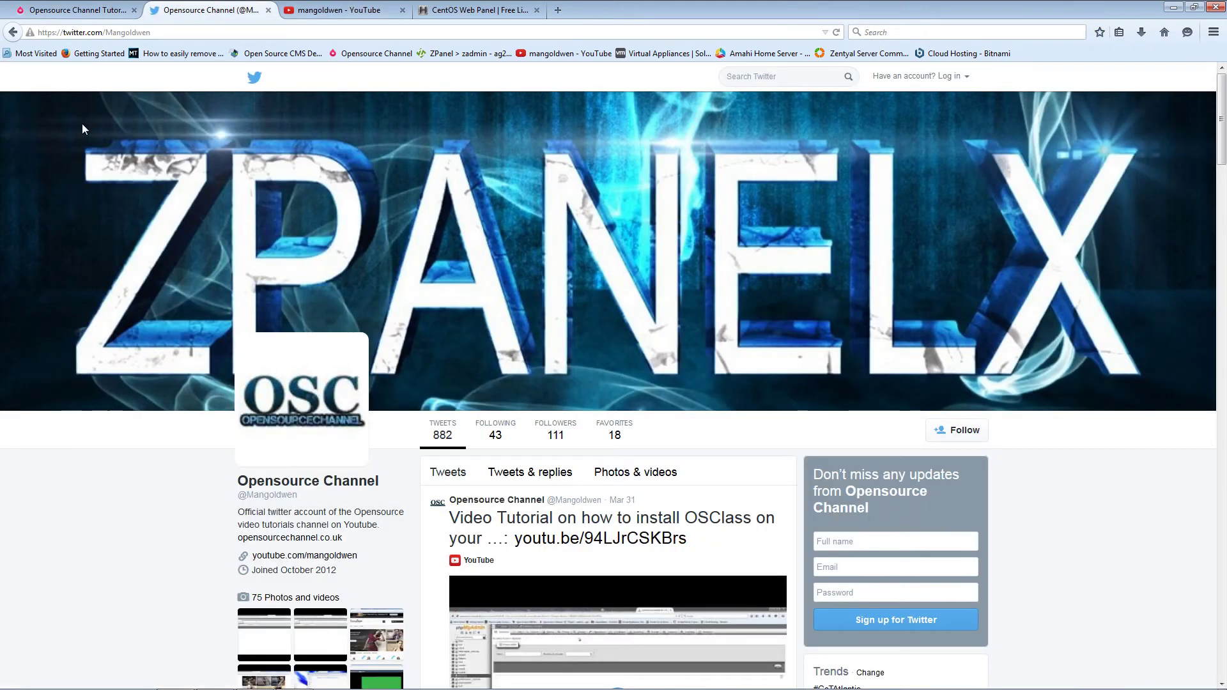
{"action": "left_click", "coordinate": [74, 14]}
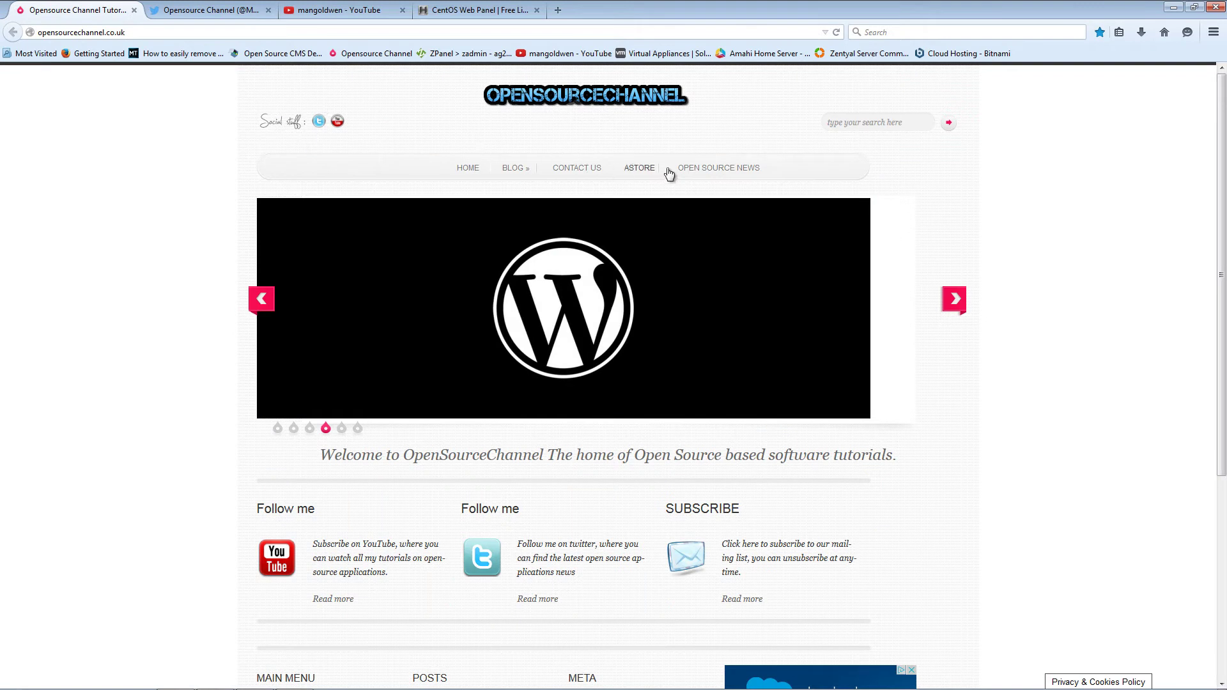
{"action": "scroll", "coordinate": [648, 244], "scroll_direction": "down", "scroll_amount": 3}
{"action": "scroll", "coordinate": [649, 245], "scroll_direction": "up", "scroll_amount": 3}
{"action": "left_click", "coordinate": [323, 16]}
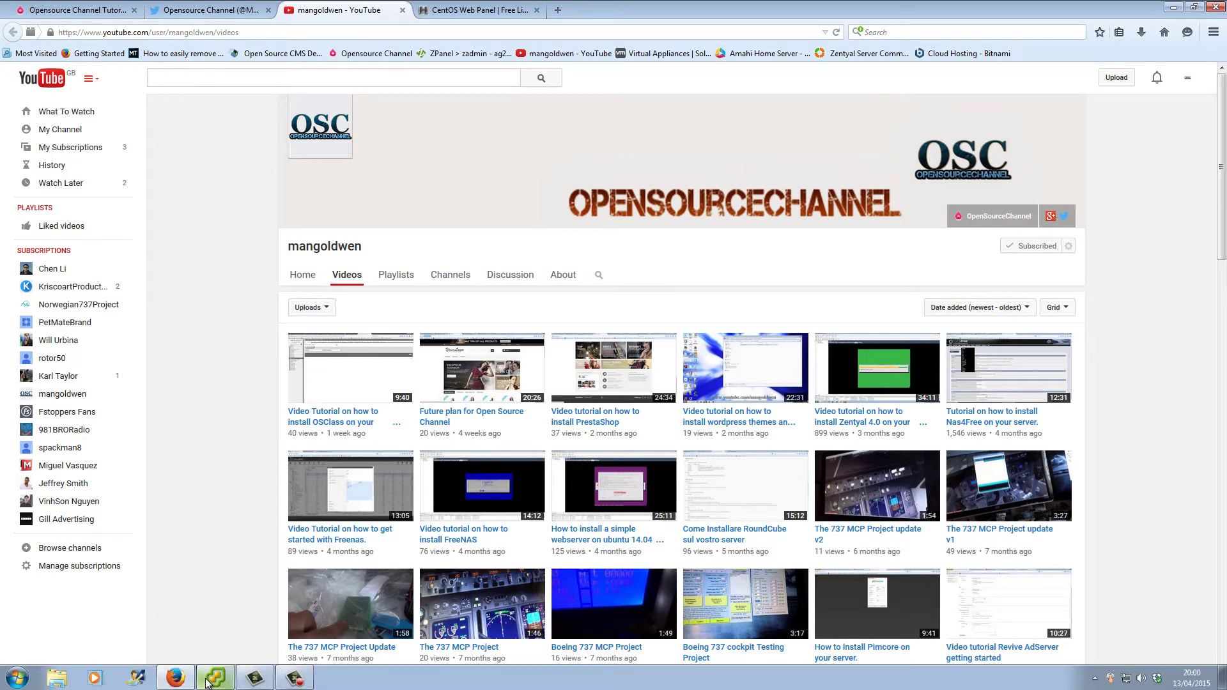
- Reposition and enlarge the vSphere Client inventory window on the desktop, then return to Firefox
{"action": "left_click", "coordinate": [307, 683]}
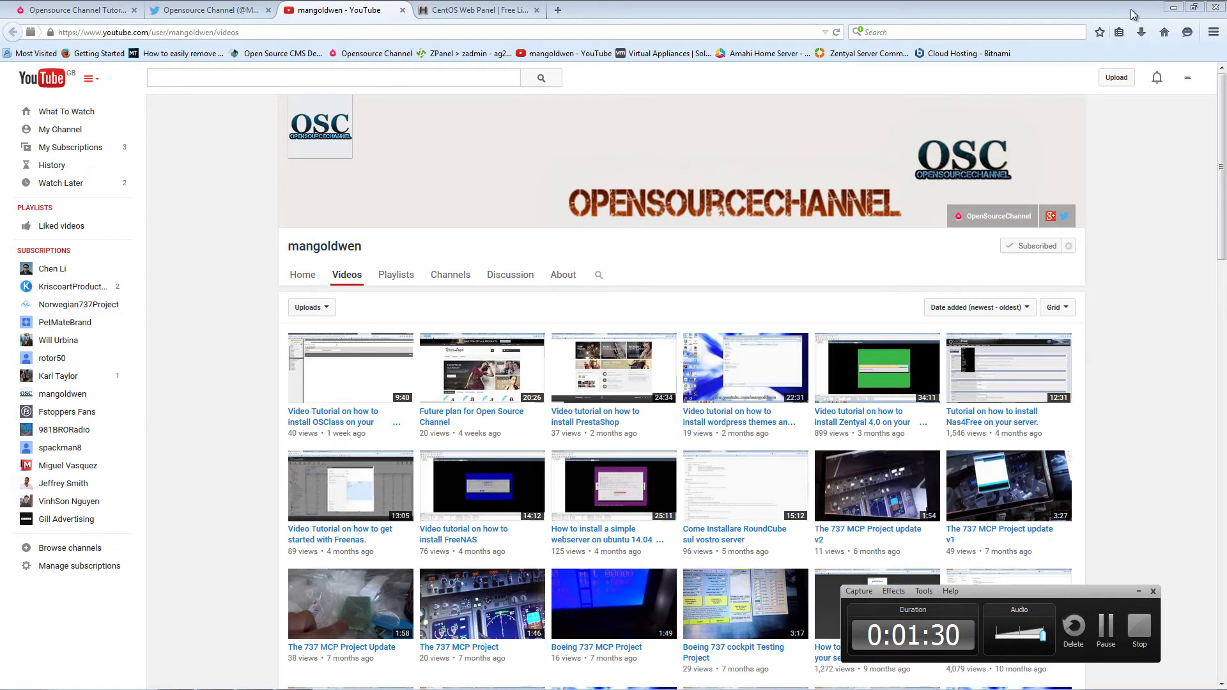
{"action": "key", "text": "super+d"}
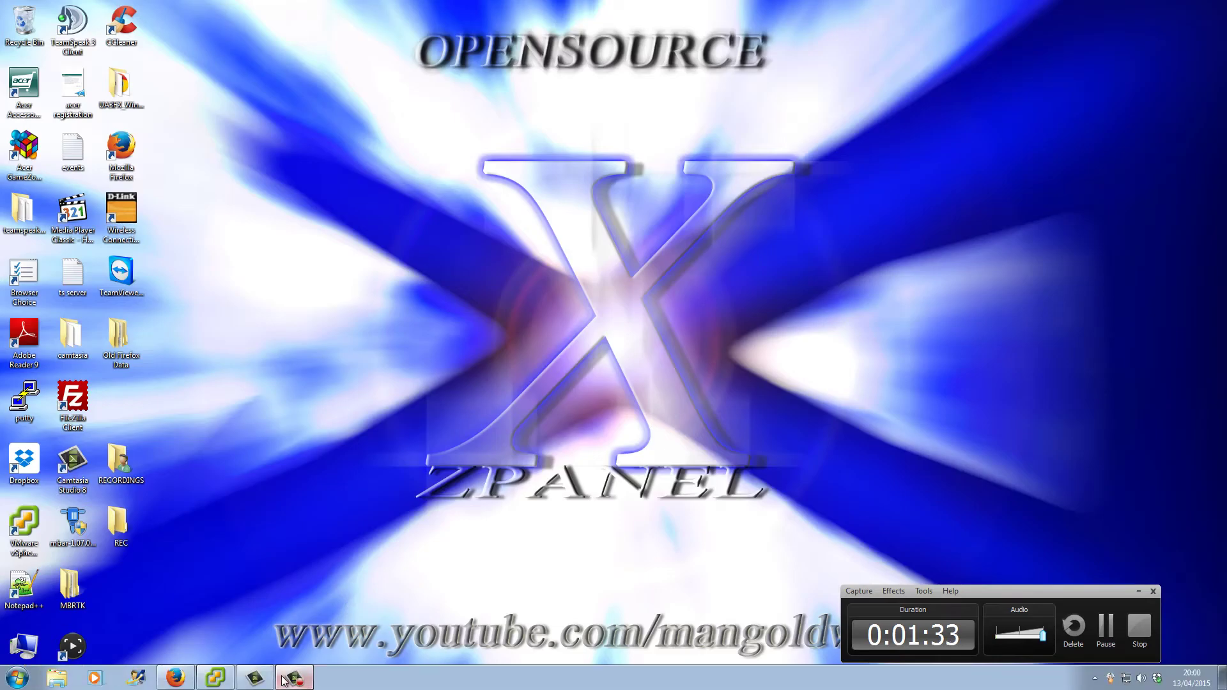
{"action": "left_click_drag", "start_coordinate": [289, 264], "coordinate": [348, 60]}
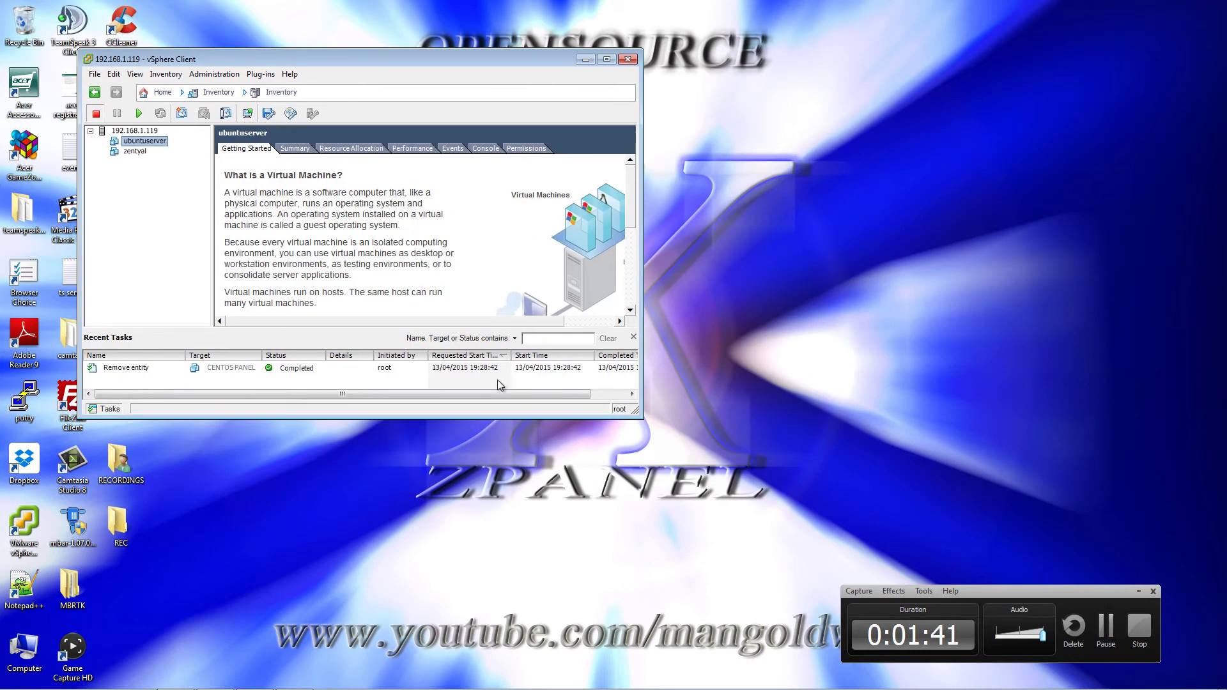
{"action": "left_click_drag", "start_coordinate": [636, 414], "coordinate": [832, 562]}
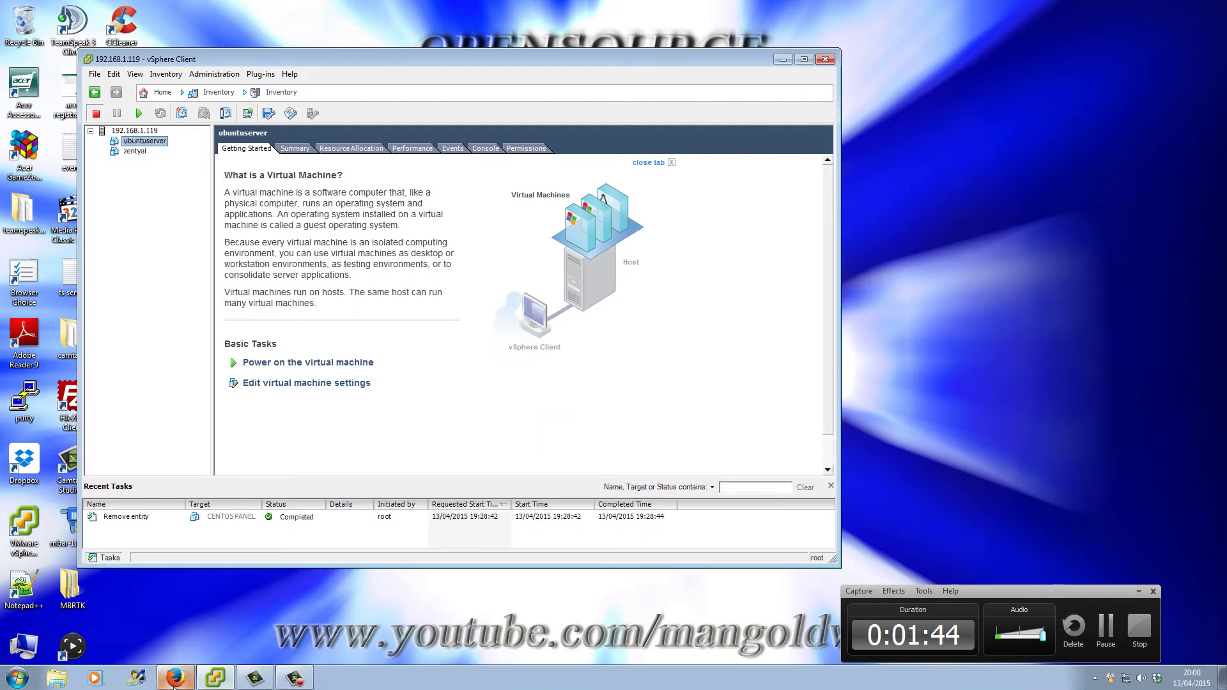
{"action": "left_click", "coordinate": [176, 680]}
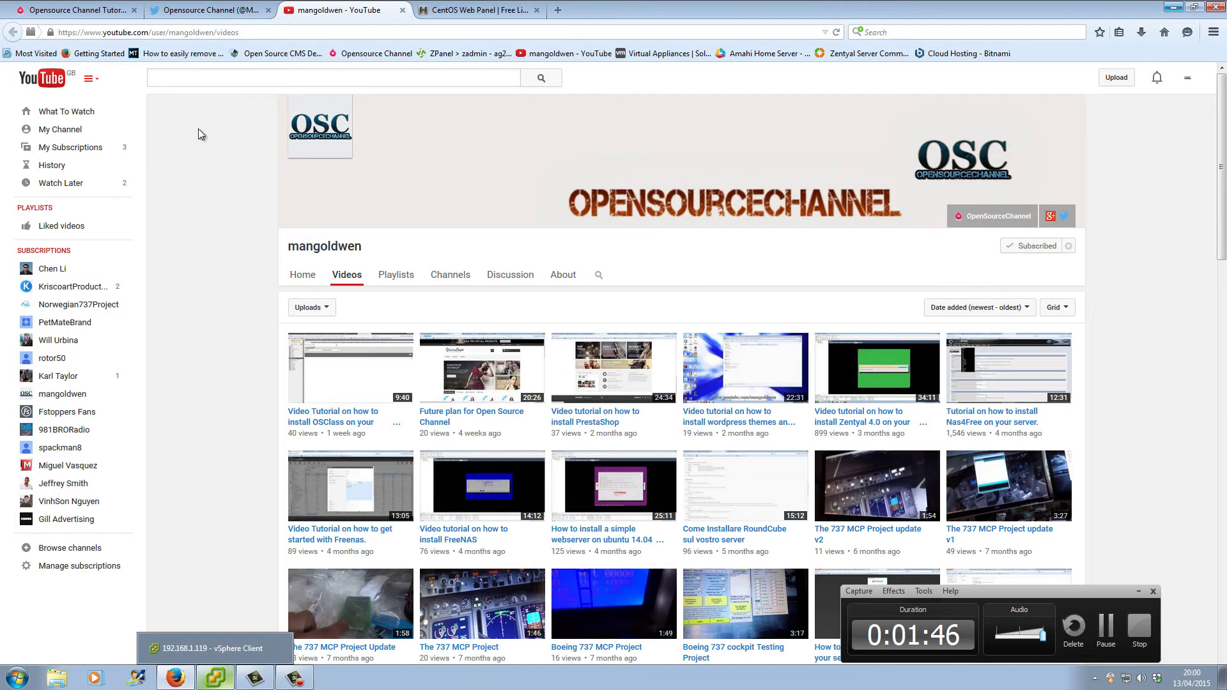
- Open the CWP Installation Instructions page and highlight the RAM and 'HDD - 10 GB' requirements
{"action": "left_click", "coordinate": [466, 11]}
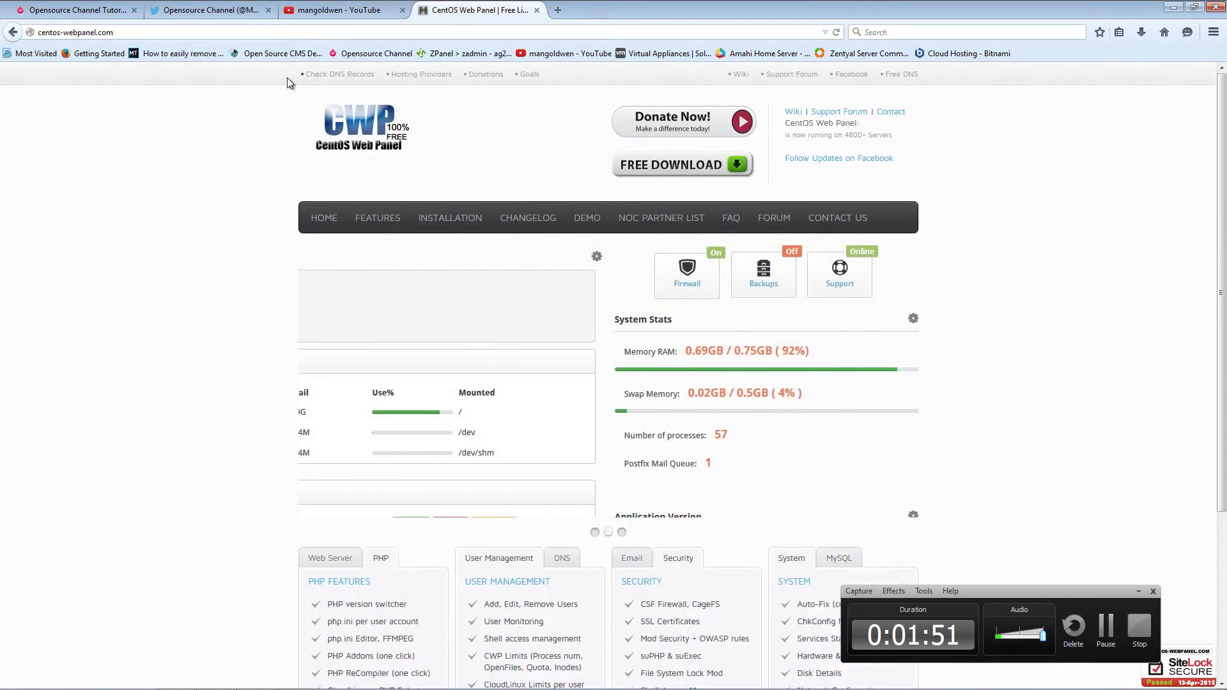
{"action": "left_click", "coordinate": [466, 222]}
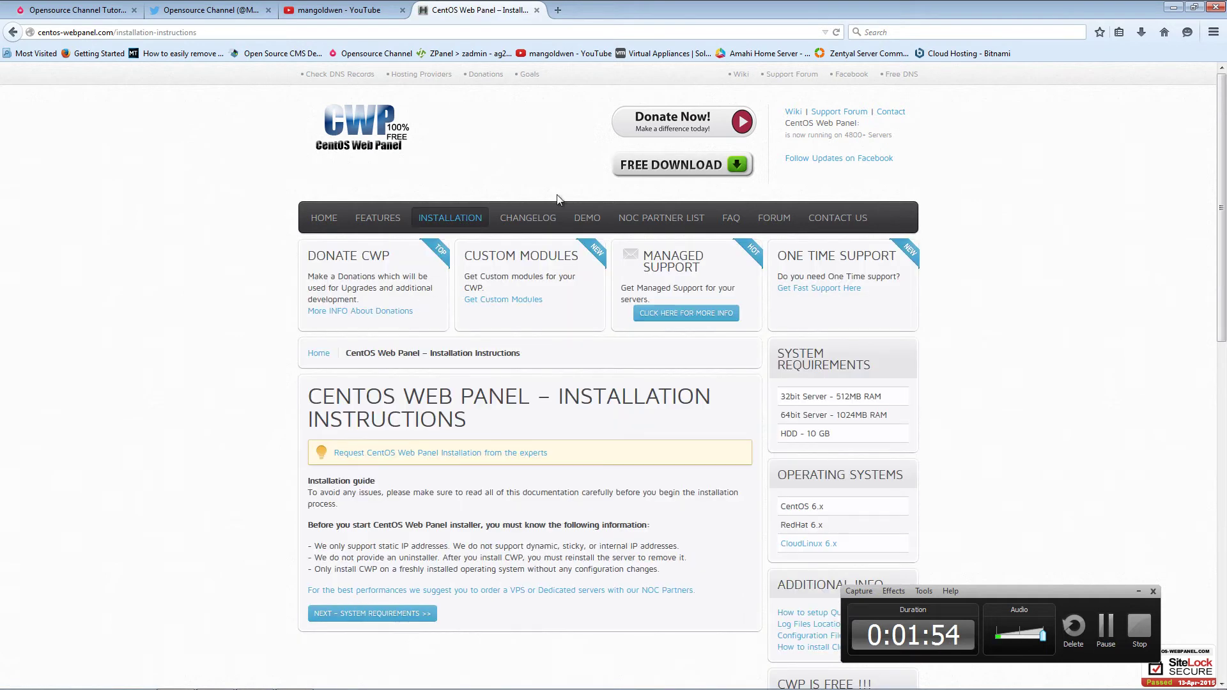
{"action": "scroll", "coordinate": [462, 412], "scroll_direction": "down", "scroll_amount": 4}
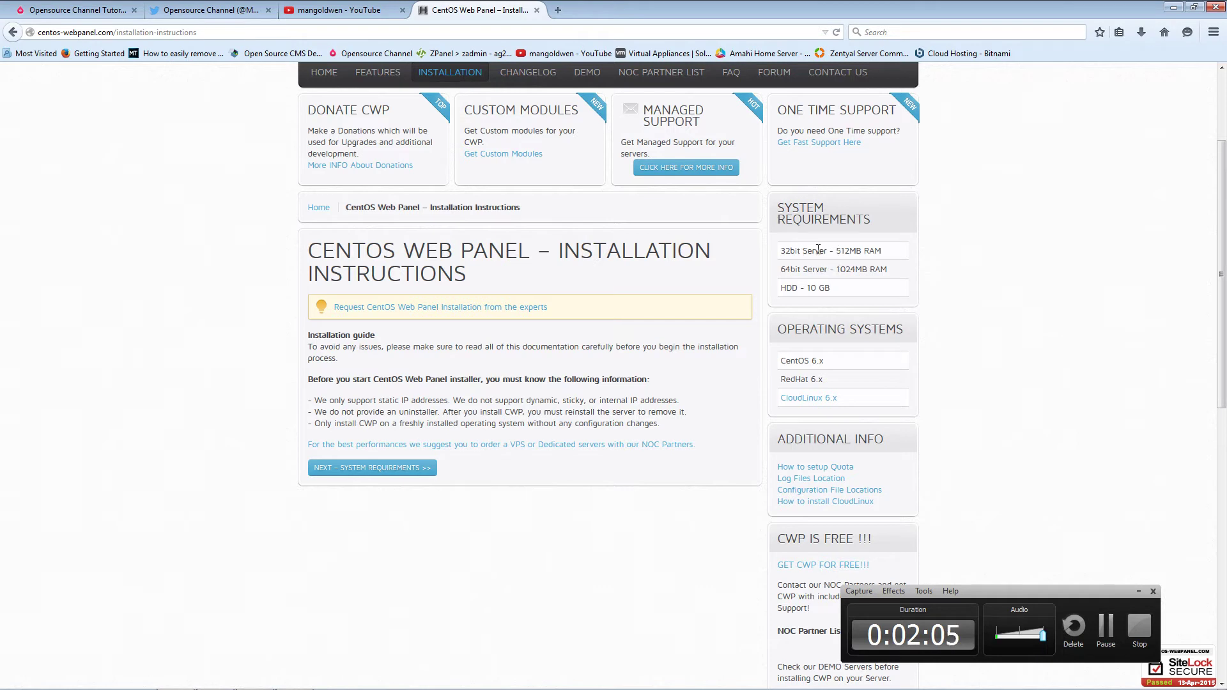
{"action": "left_click_drag", "start_coordinate": [836, 251], "coordinate": [864, 253]}
{"action": "left_click_drag", "start_coordinate": [831, 288], "coordinate": [781, 289]}
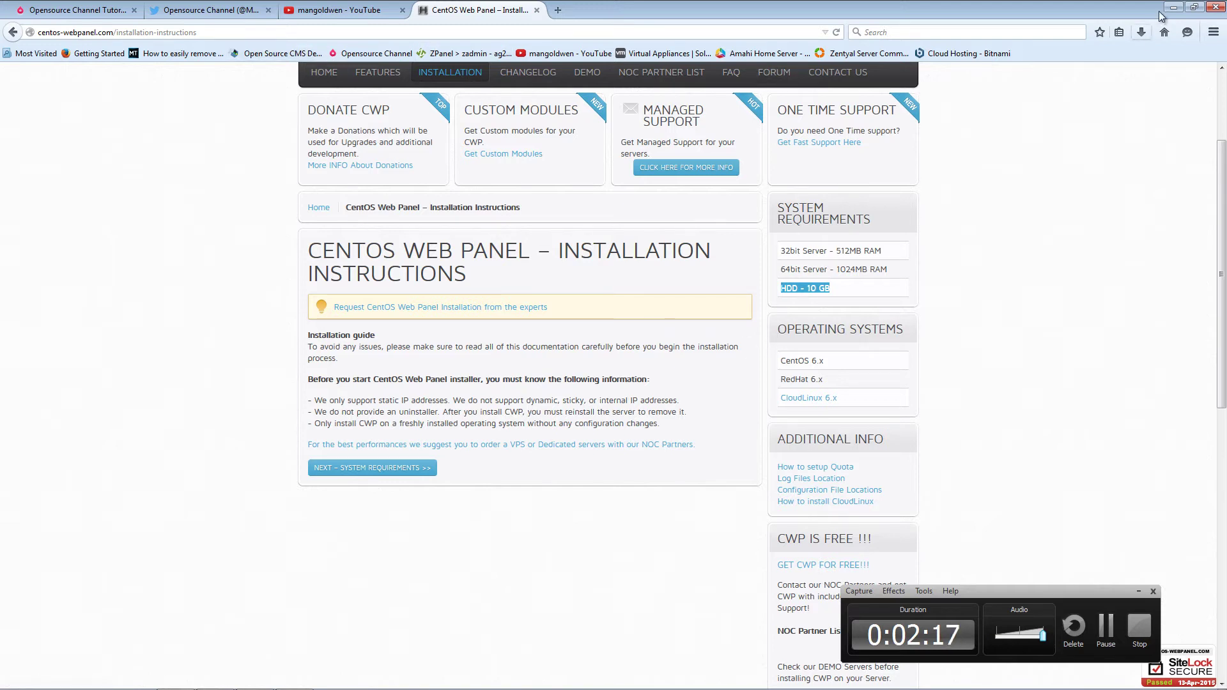
- Start a Custom new virtual machine on host 192.168.1.119
{"action": "mouse_move", "coordinate": [379, 685]}
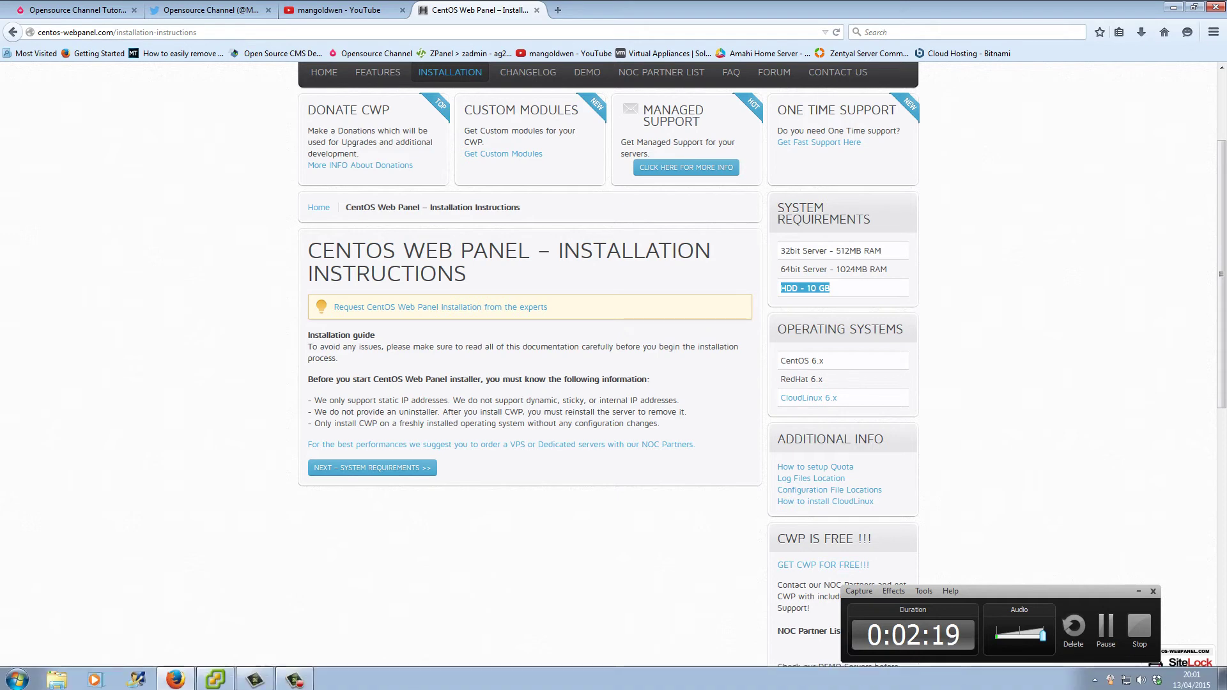
{"action": "left_click", "coordinate": [215, 682]}
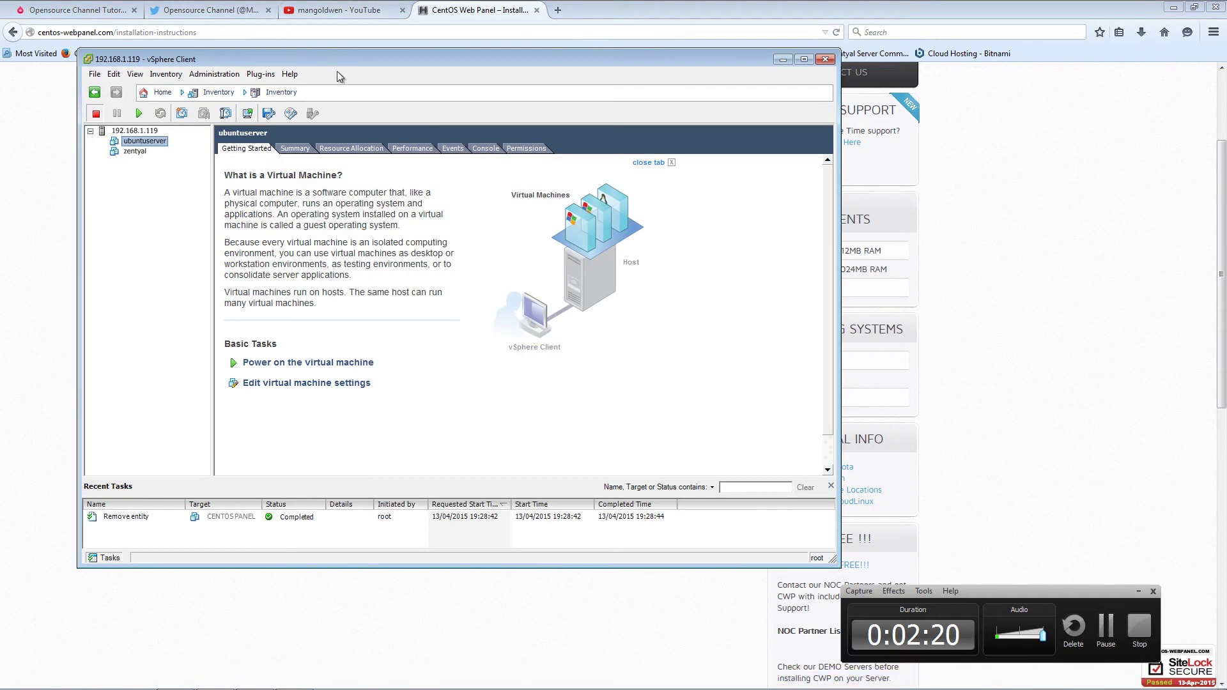
{"action": "left_click_drag", "start_coordinate": [350, 64], "coordinate": [346, 89]}
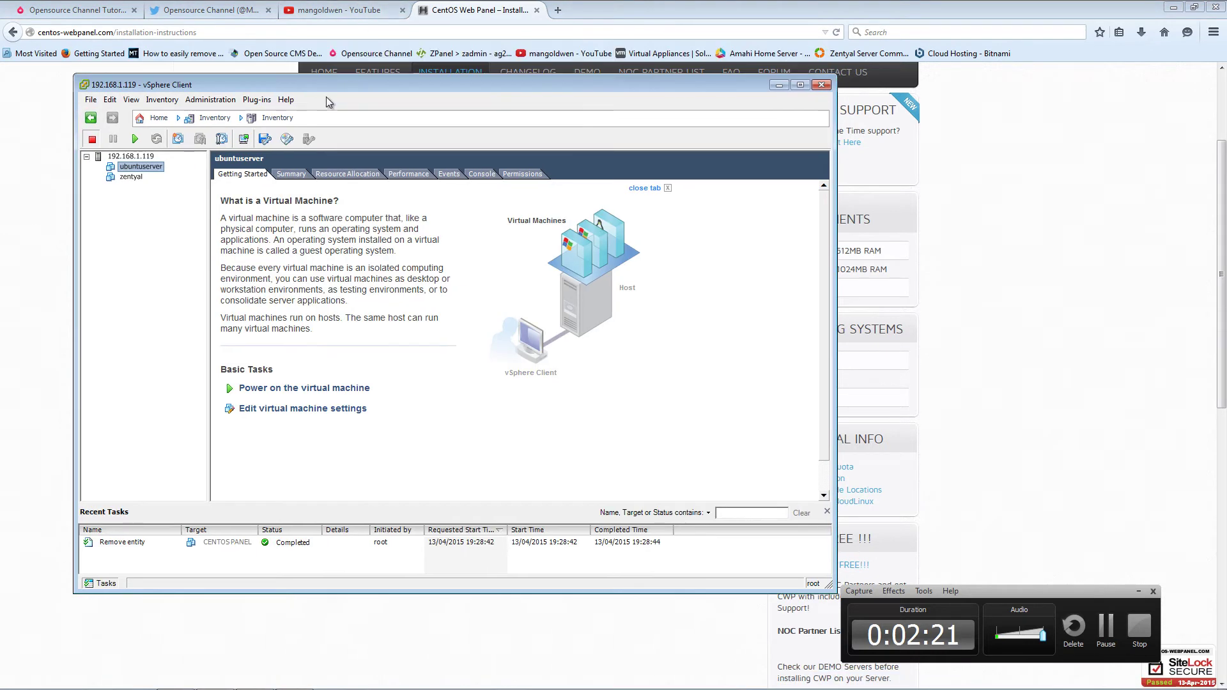
{"action": "left_click", "coordinate": [128, 156]}
{"action": "right_click", "coordinate": [127, 155]}
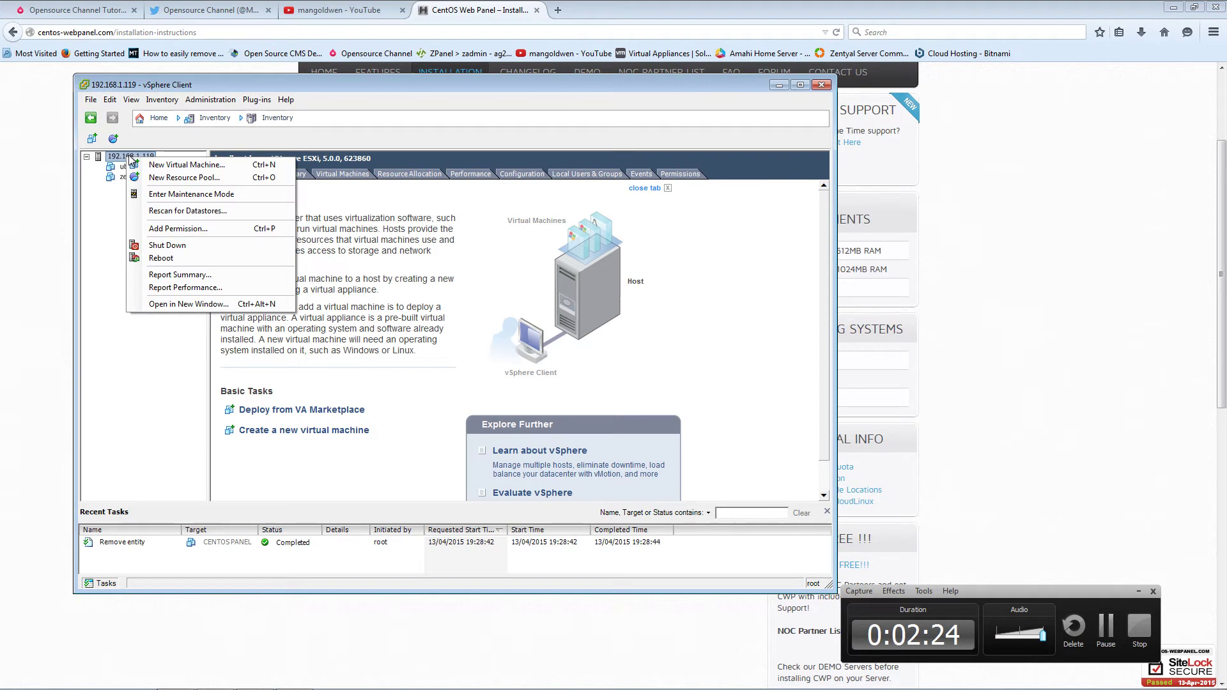
{"action": "left_click", "coordinate": [212, 166]}
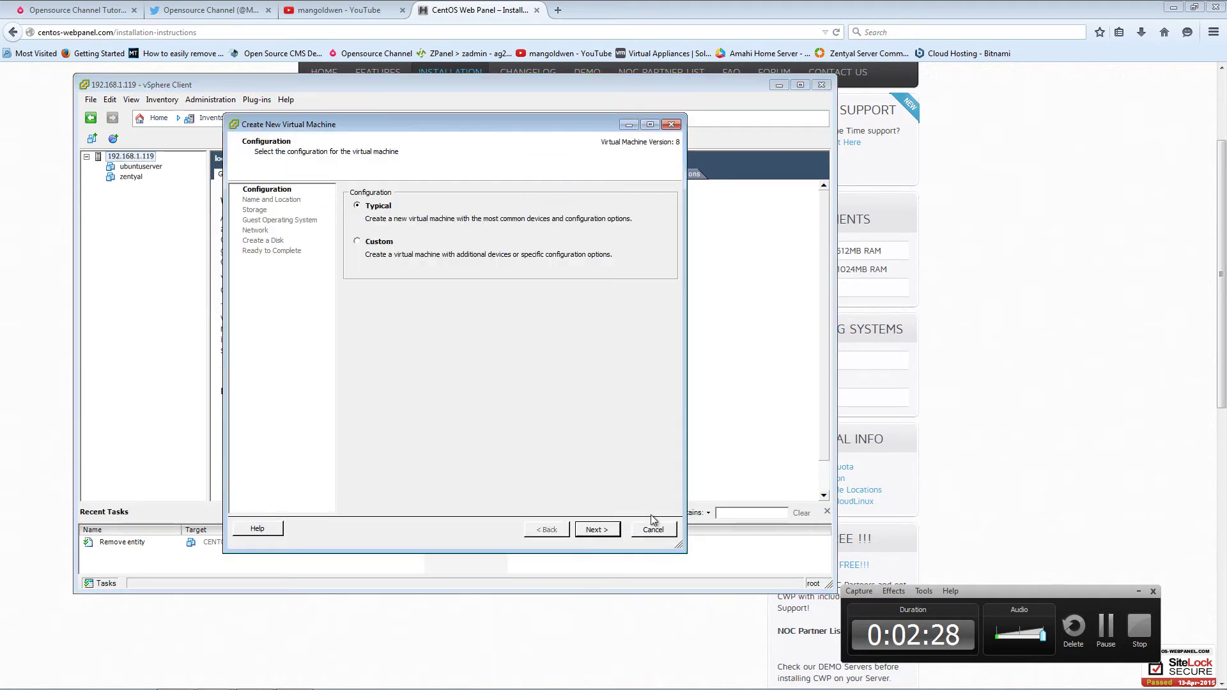
{"action": "left_click", "coordinate": [383, 248]}
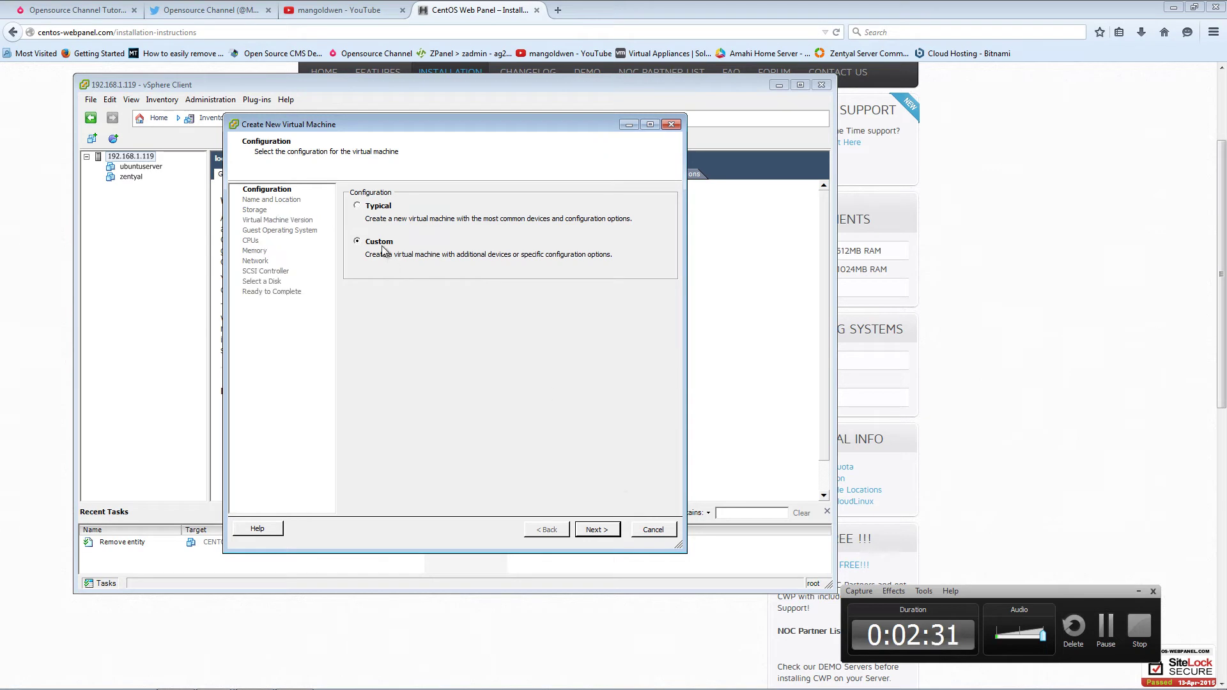
{"action": "left_click", "coordinate": [595, 530]}
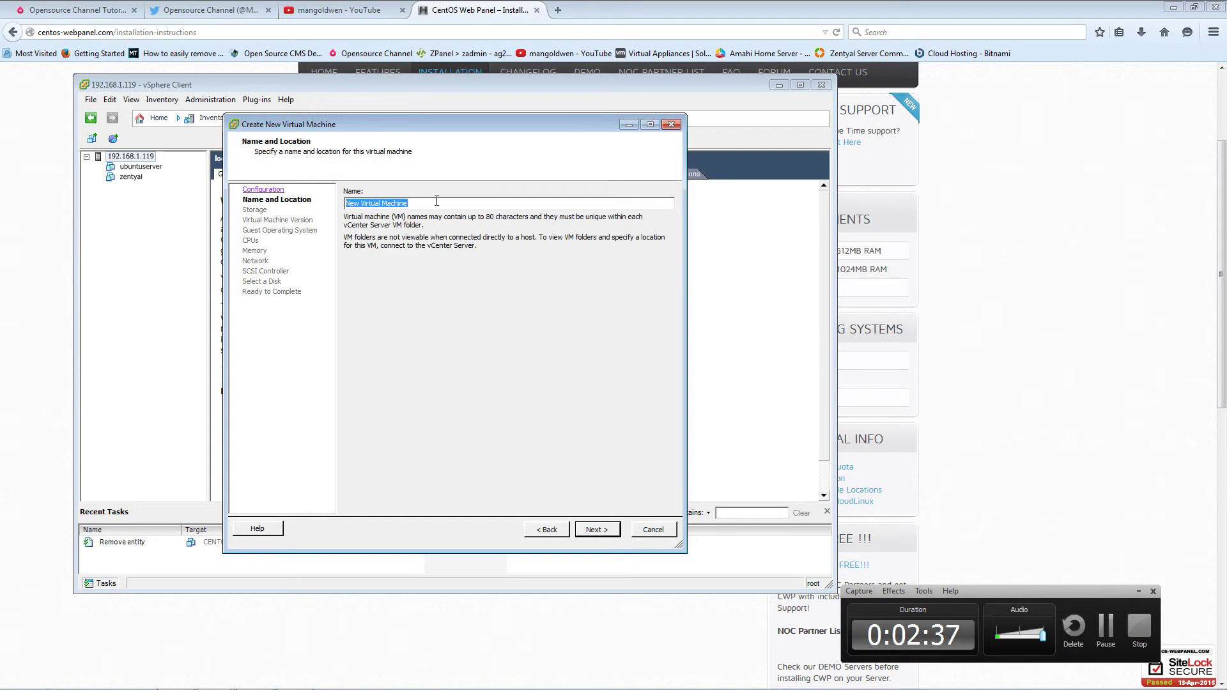
- Name the virtual machine CENTOS CWP, keeping 2T-MAXIMUS storage and virtual machine version 8
{"action": "type", "text": "CENTOS"}
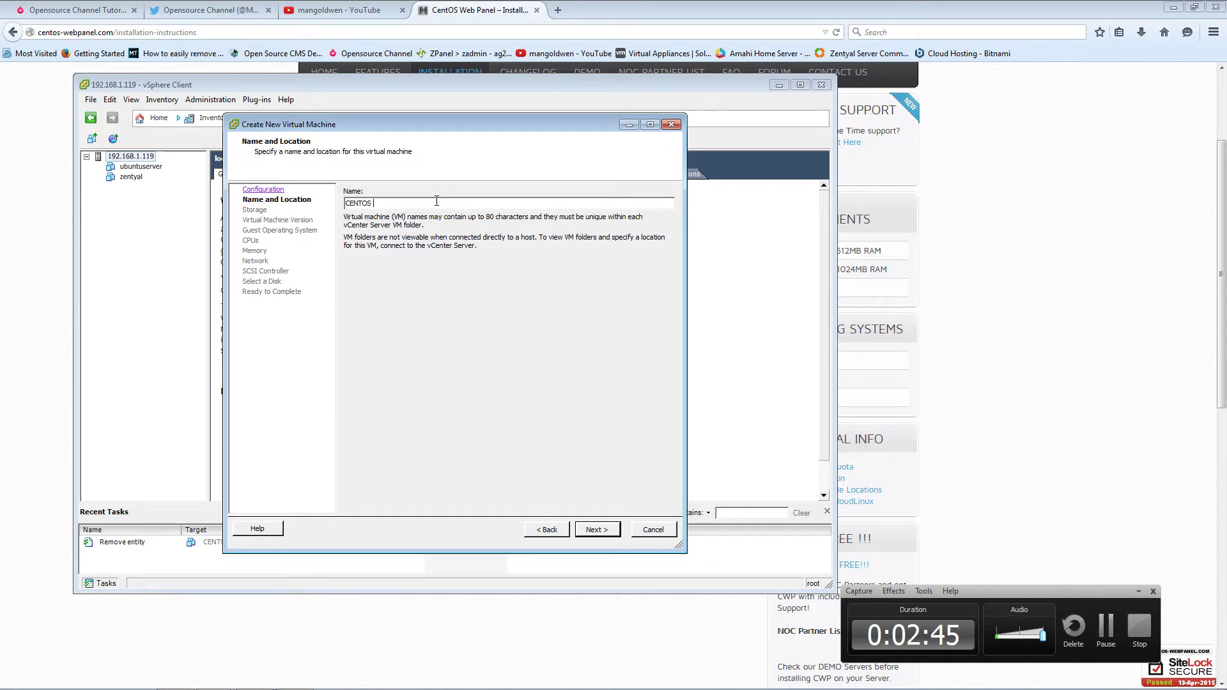
{"action": "type", "text": "WP"}
{"action": "left_click", "coordinate": [598, 530]}
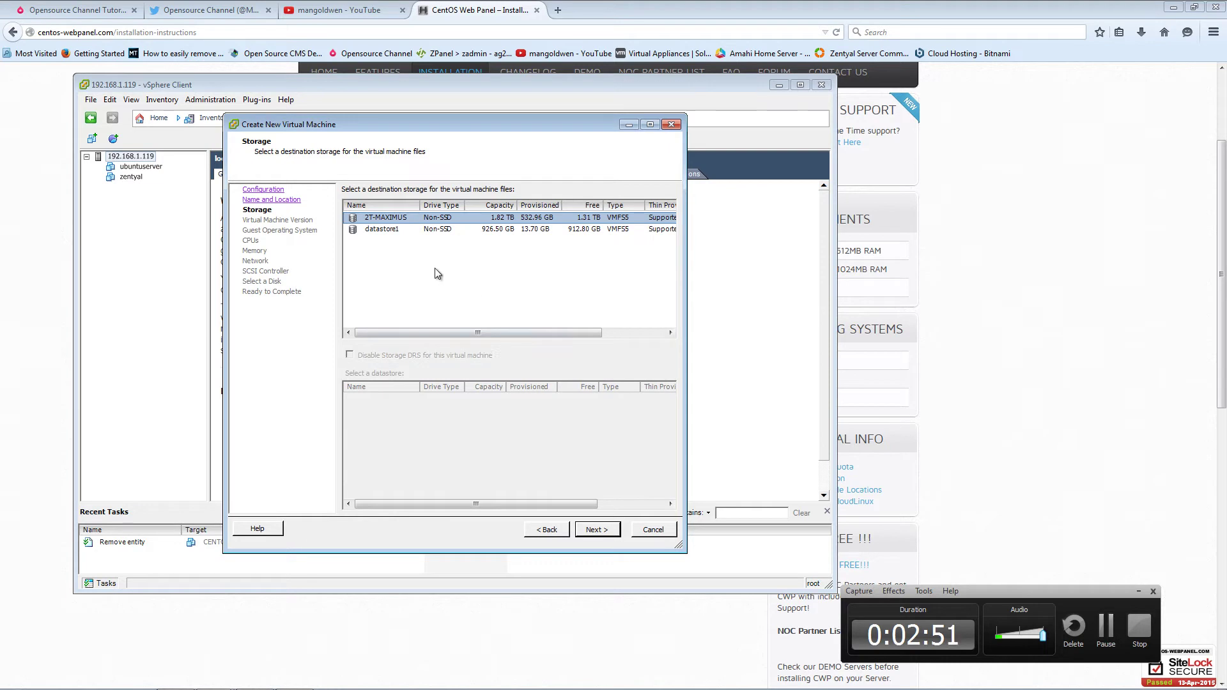
{"action": "left_click_drag", "start_coordinate": [404, 133], "coordinate": [333, 128]}
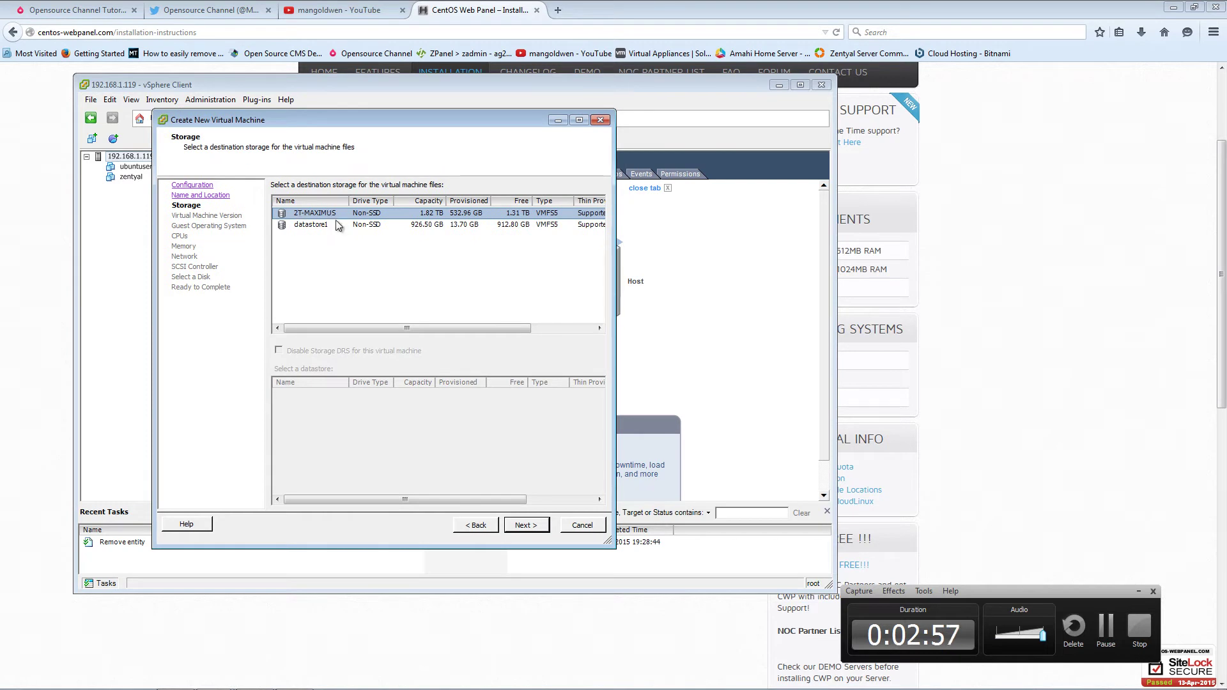
{"action": "left_click", "coordinate": [526, 526]}
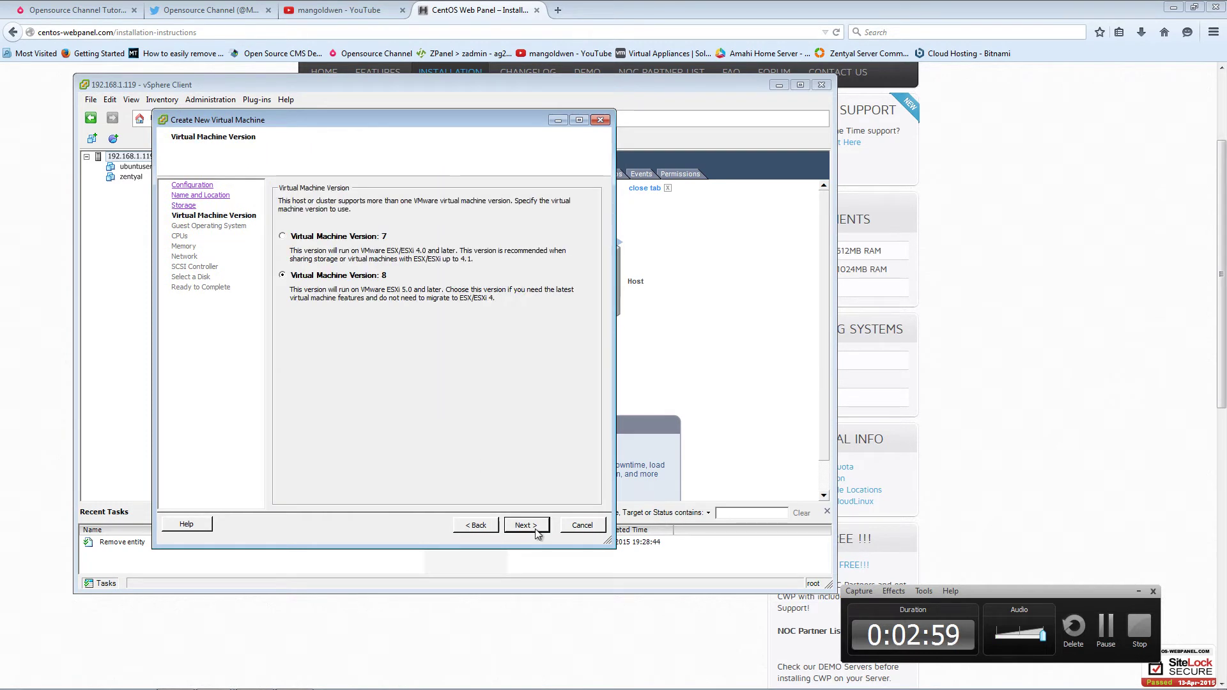
{"action": "left_click", "coordinate": [475, 527]}
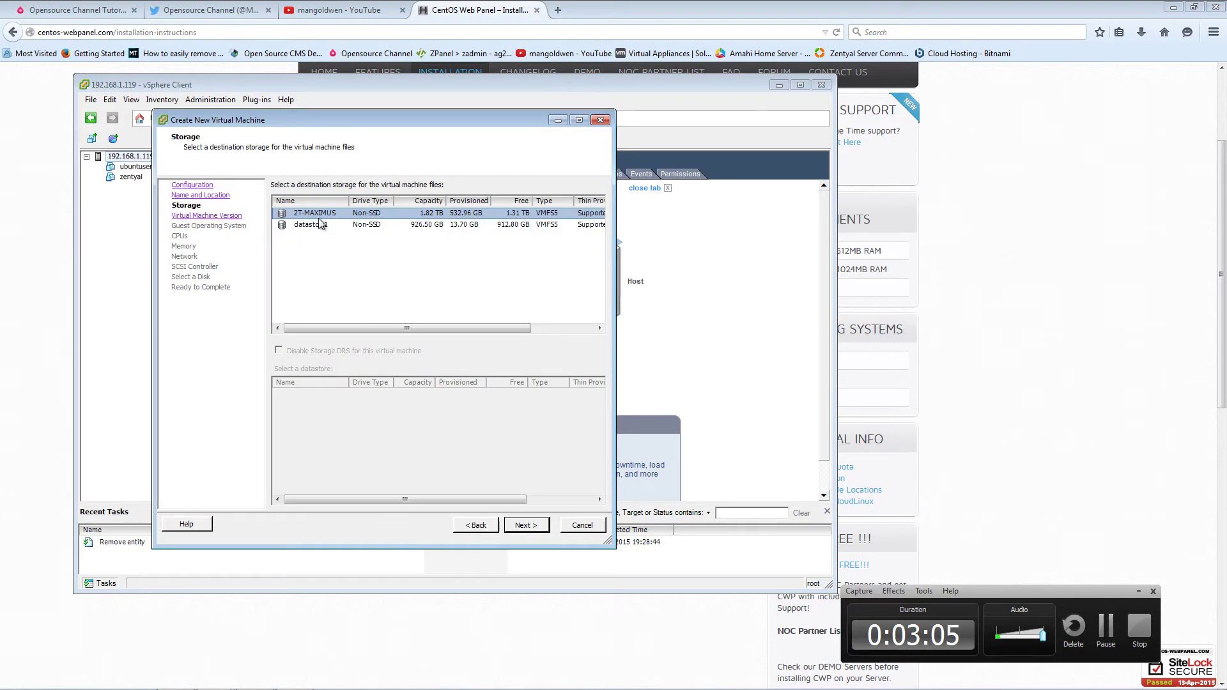
{"action": "left_click", "coordinate": [533, 533]}
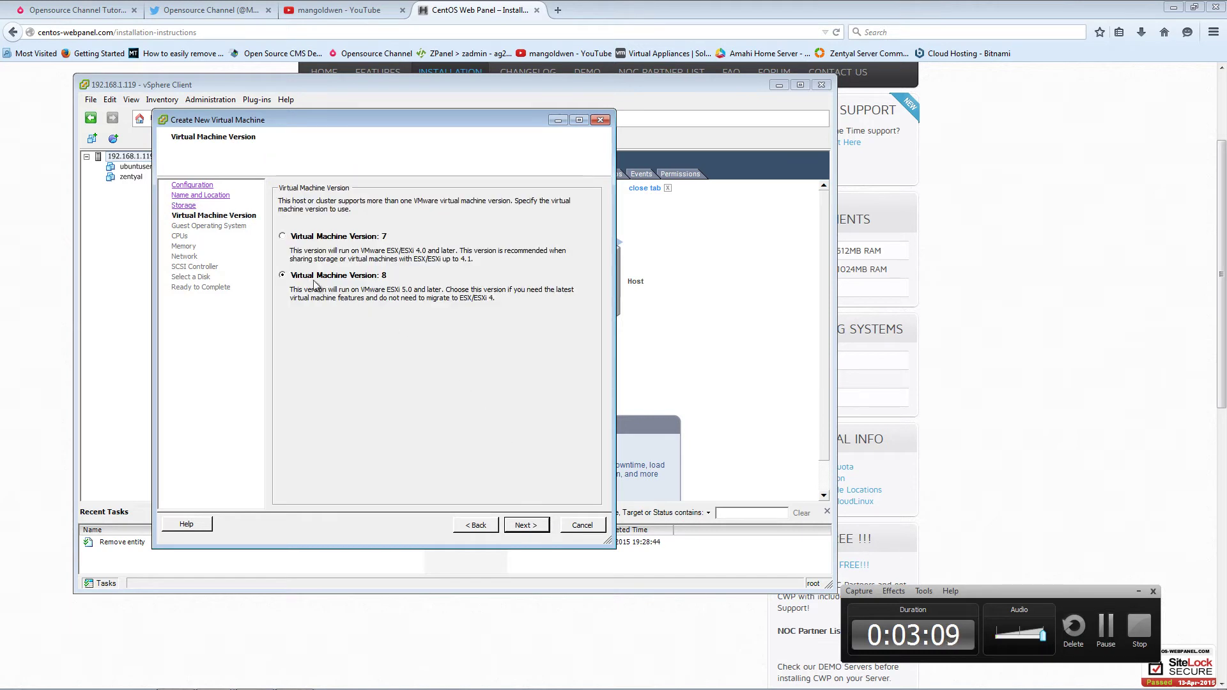
{"action": "left_click", "coordinate": [522, 528]}
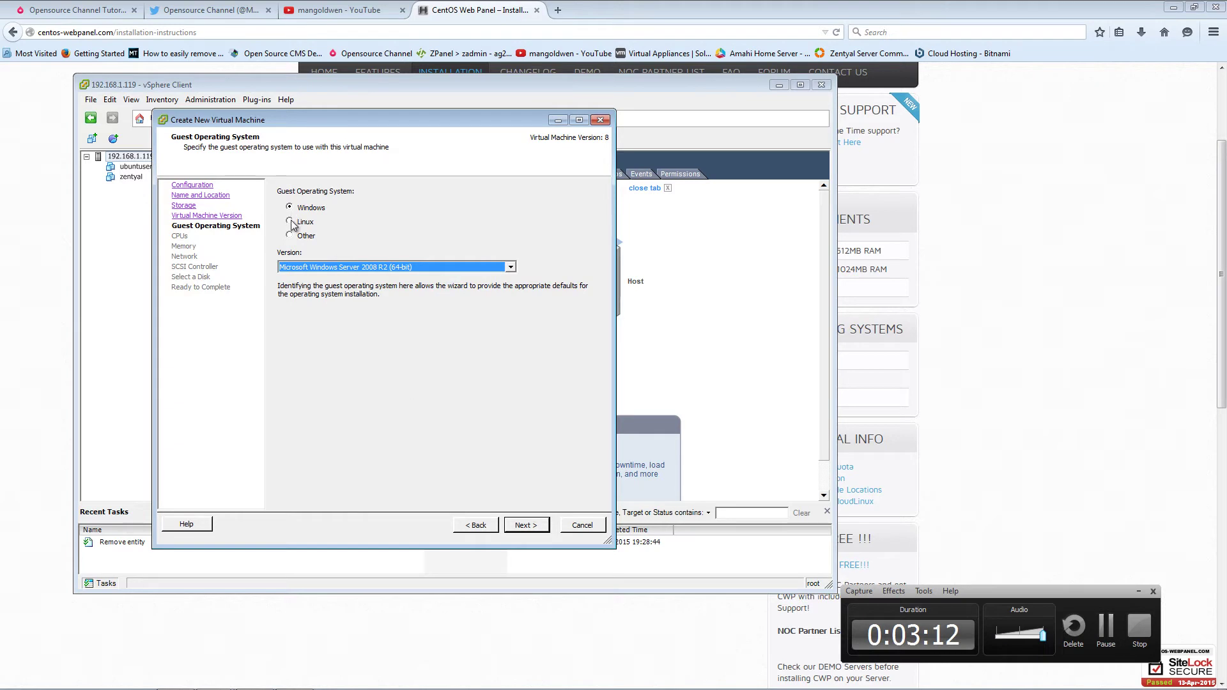
- Set the guest operating system to Linux, CentOS 4/5/6 (64-bit)
{"action": "left_click", "coordinate": [291, 222]}
{"action": "left_click", "coordinate": [331, 268]}
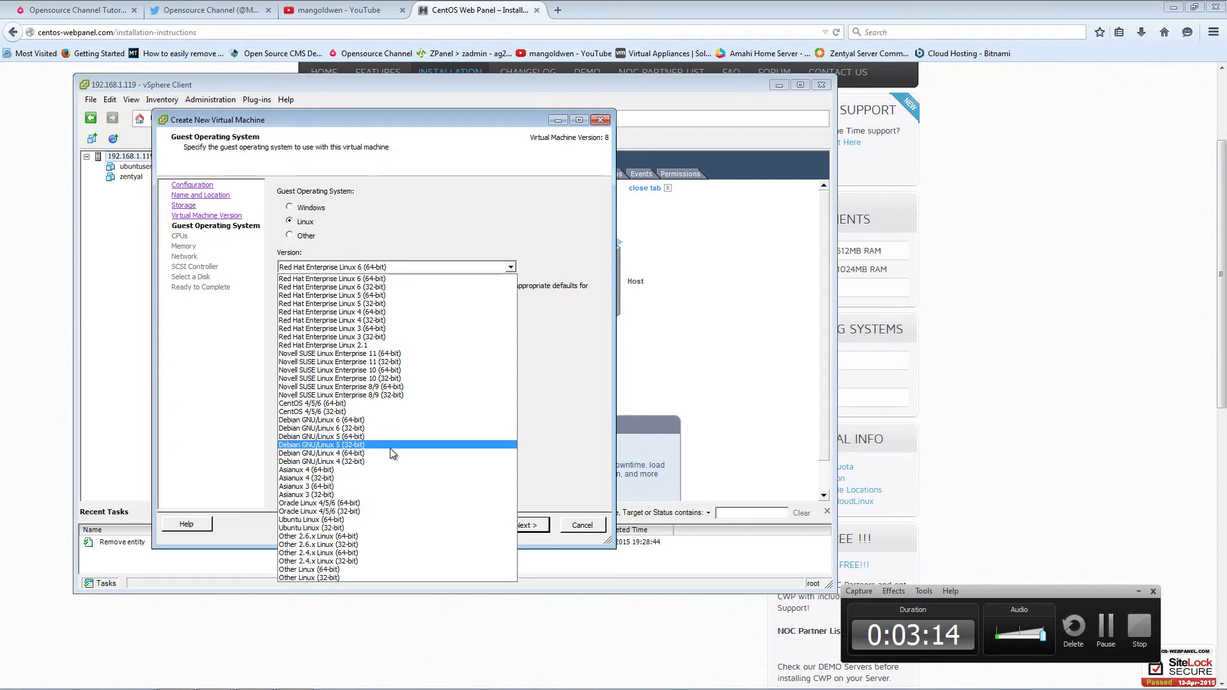
{"action": "left_click", "coordinate": [408, 403]}
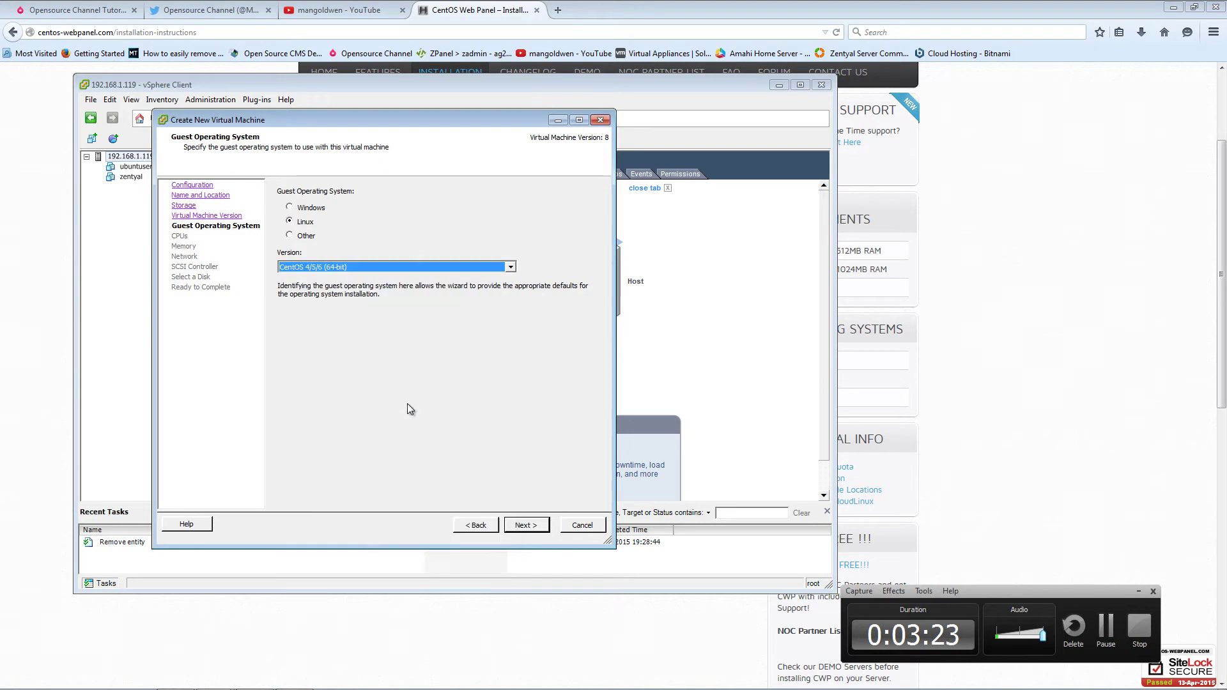
{"action": "left_click", "coordinate": [529, 525]}
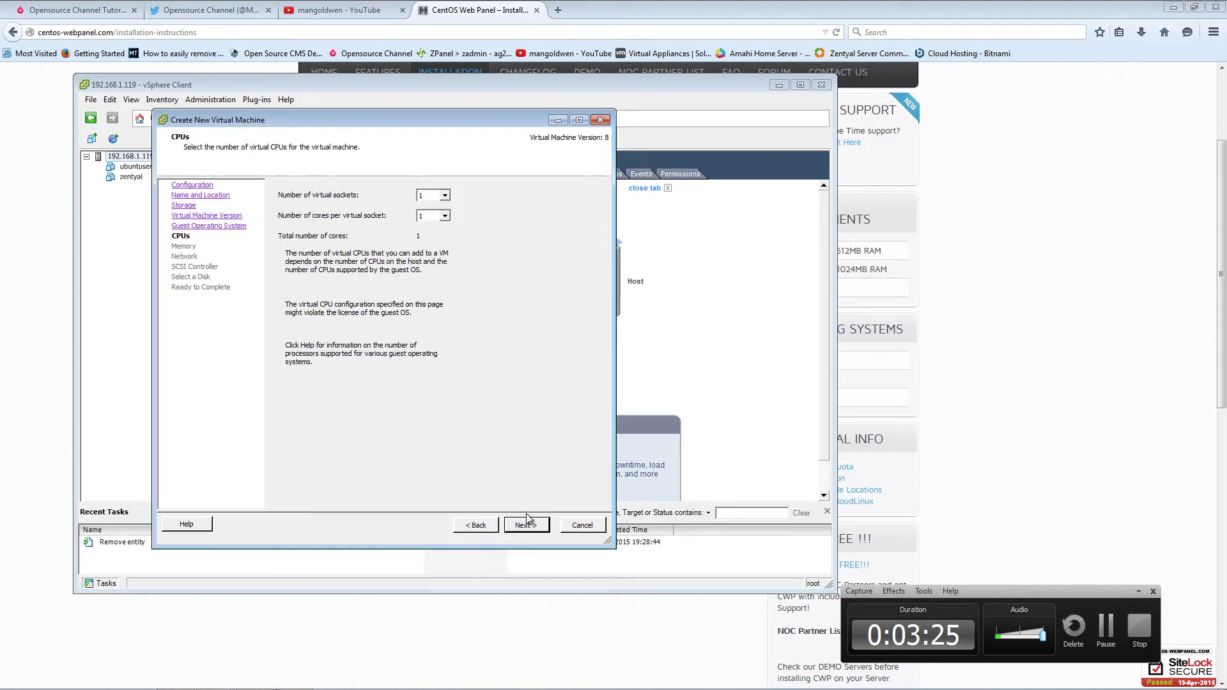
- Give the VM 2 virtual sockets with 2 cores each, then bring the CWP instructions forward
{"action": "left_click", "coordinate": [437, 202]}
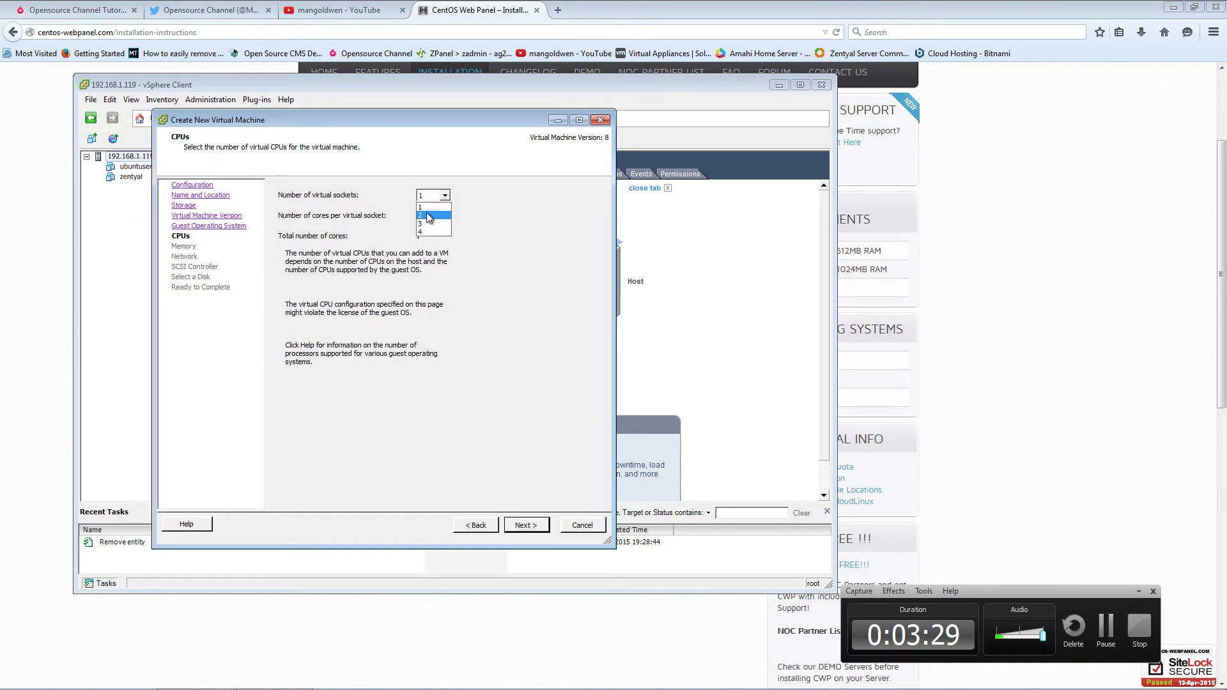
{"action": "left_click", "coordinate": [435, 218]}
{"action": "left_click", "coordinate": [427, 236]}
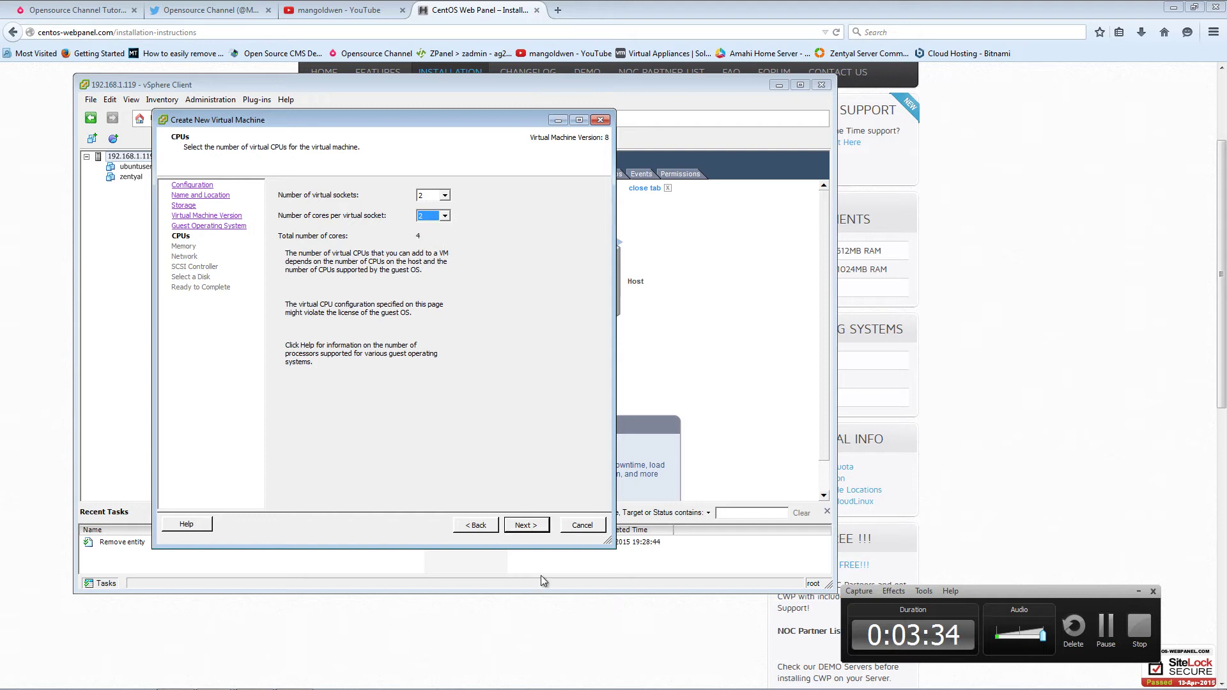
{"action": "left_click", "coordinate": [530, 525]}
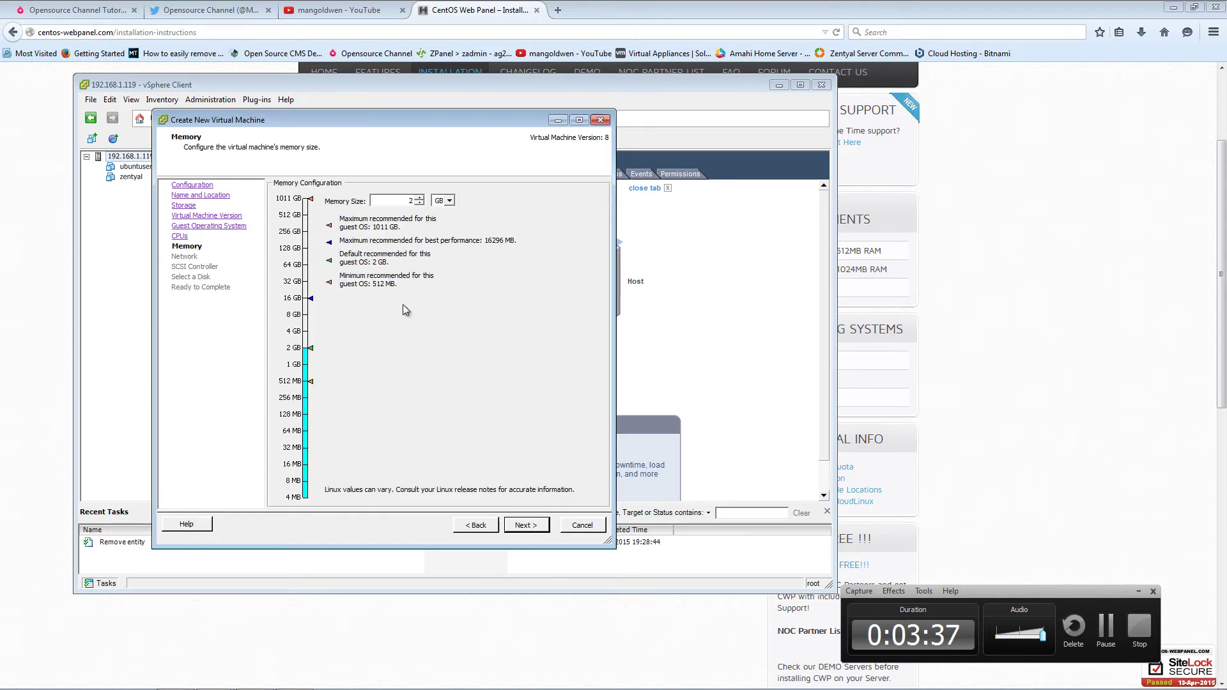
{"action": "left_click", "coordinate": [1105, 402]}
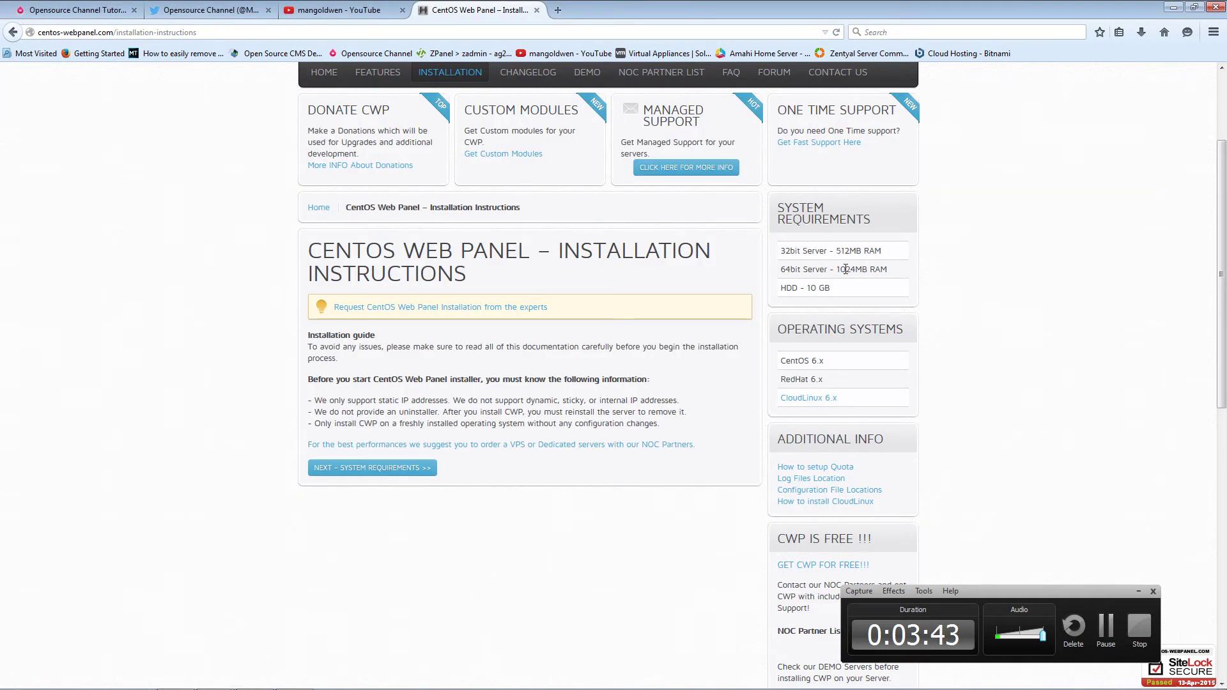
- Bring the Create New Virtual Machine wizard back in front at its Memory page
{"action": "mouse_move", "coordinate": [334, 683]}
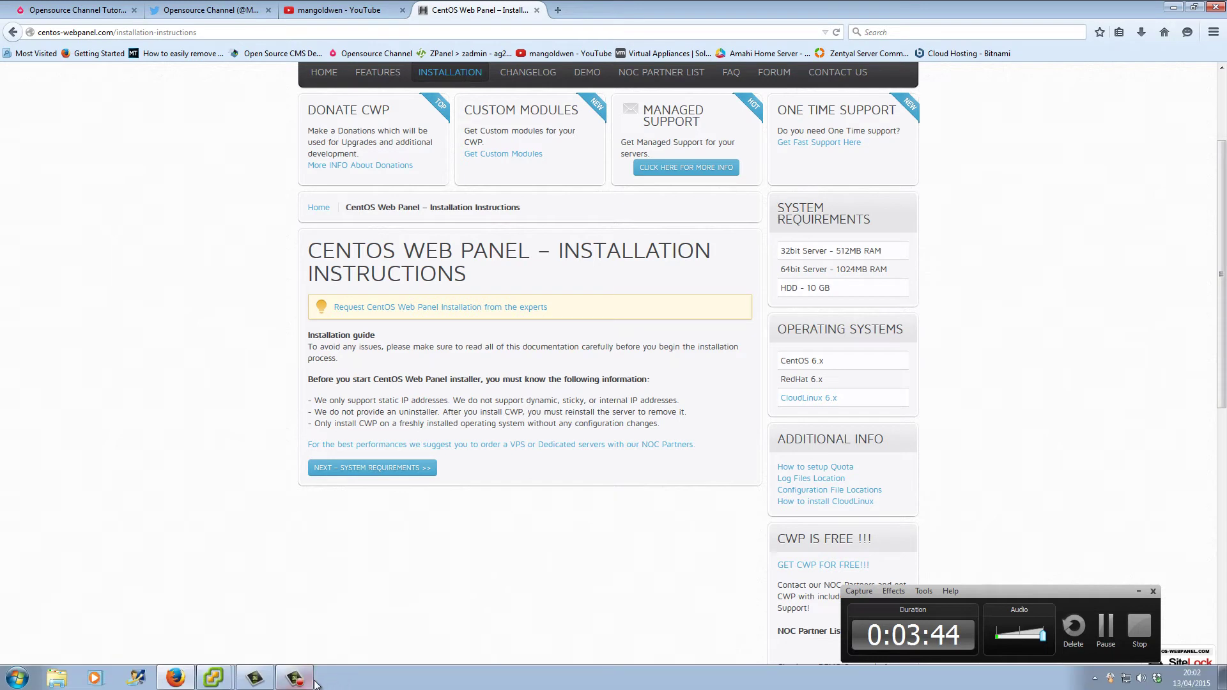
{"action": "mouse_move", "coordinate": [229, 681]}
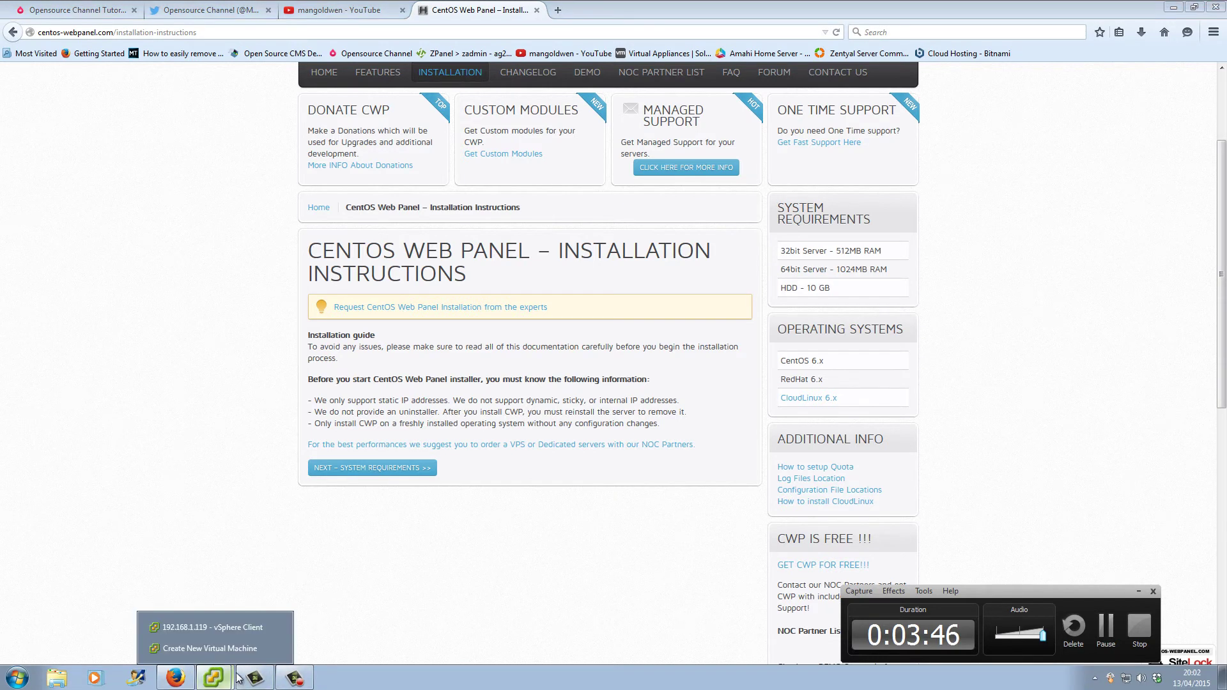
{"action": "left_click", "coordinate": [229, 649]}
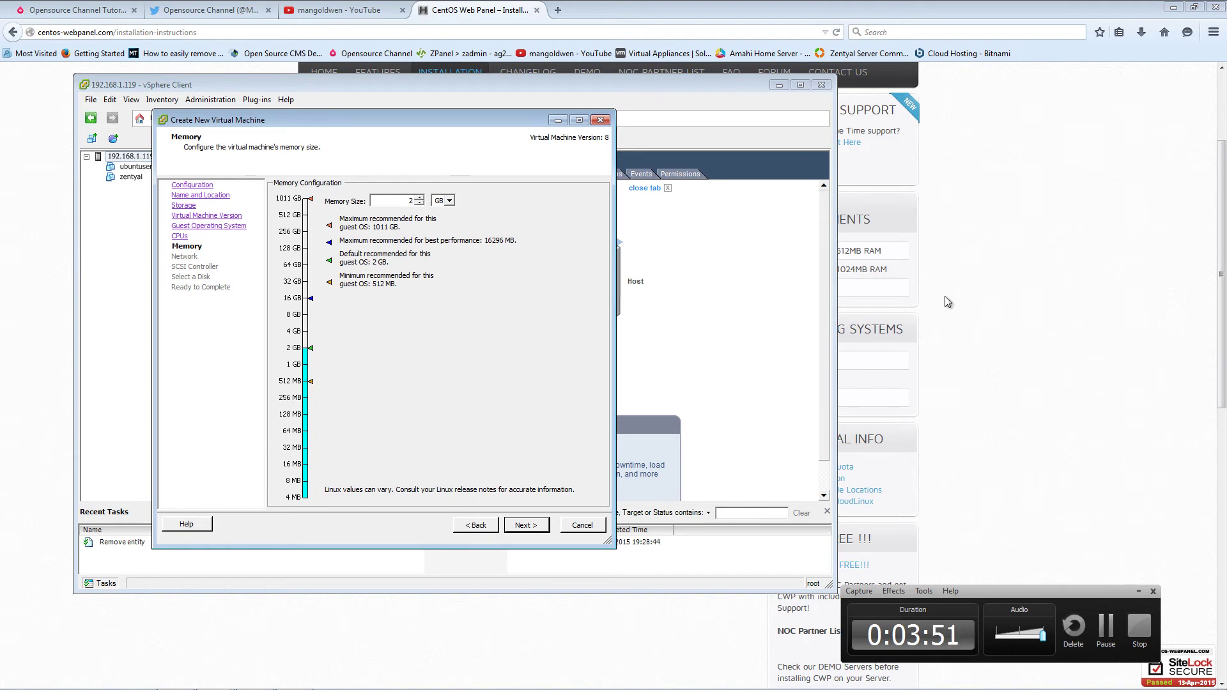
- Raise memory to 4 GB, keep one E1000 NIC and LSI Logic Parallel SCSI, and choose a new disk
{"action": "left_click", "coordinate": [418, 198]}
{"action": "left_click", "coordinate": [419, 198]}
{"action": "left_click", "coordinate": [526, 525]}
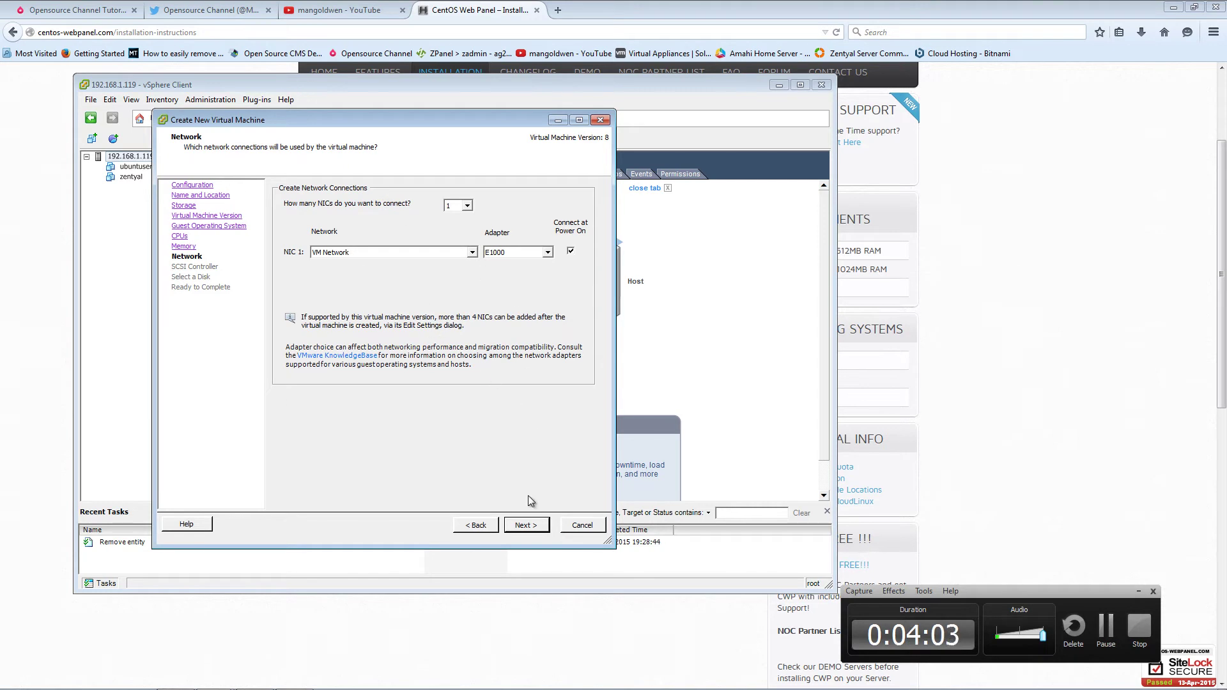
{"action": "left_click", "coordinate": [527, 526]}
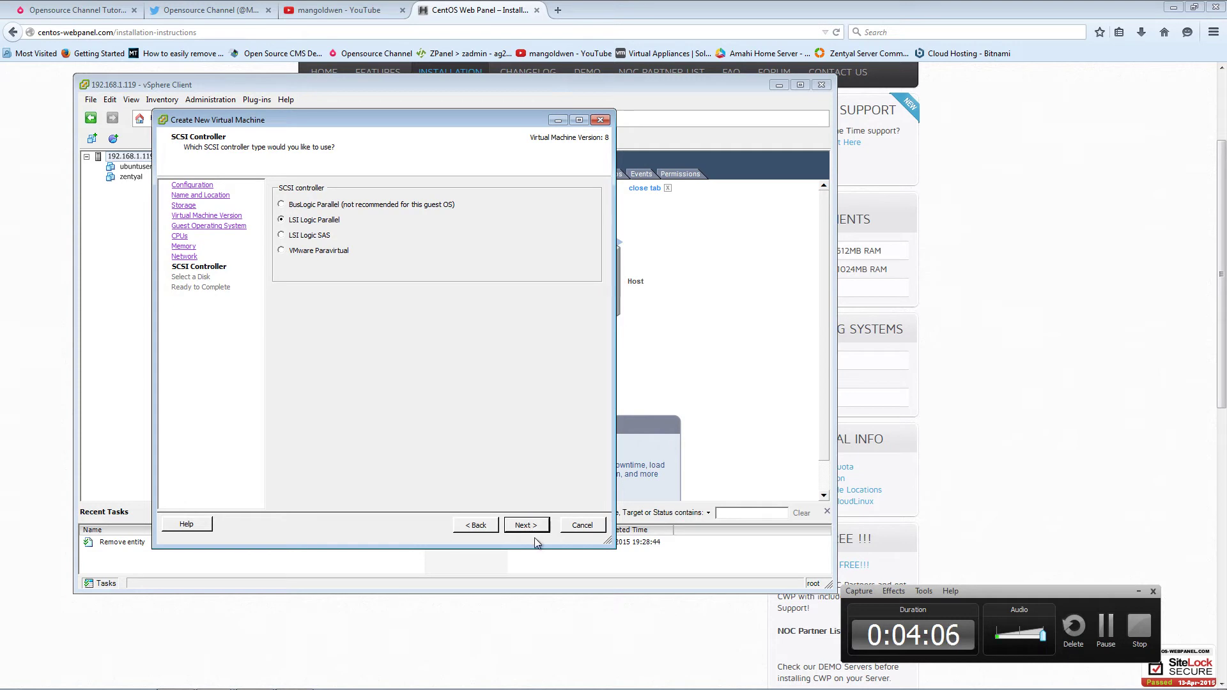
{"action": "left_click", "coordinate": [526, 527]}
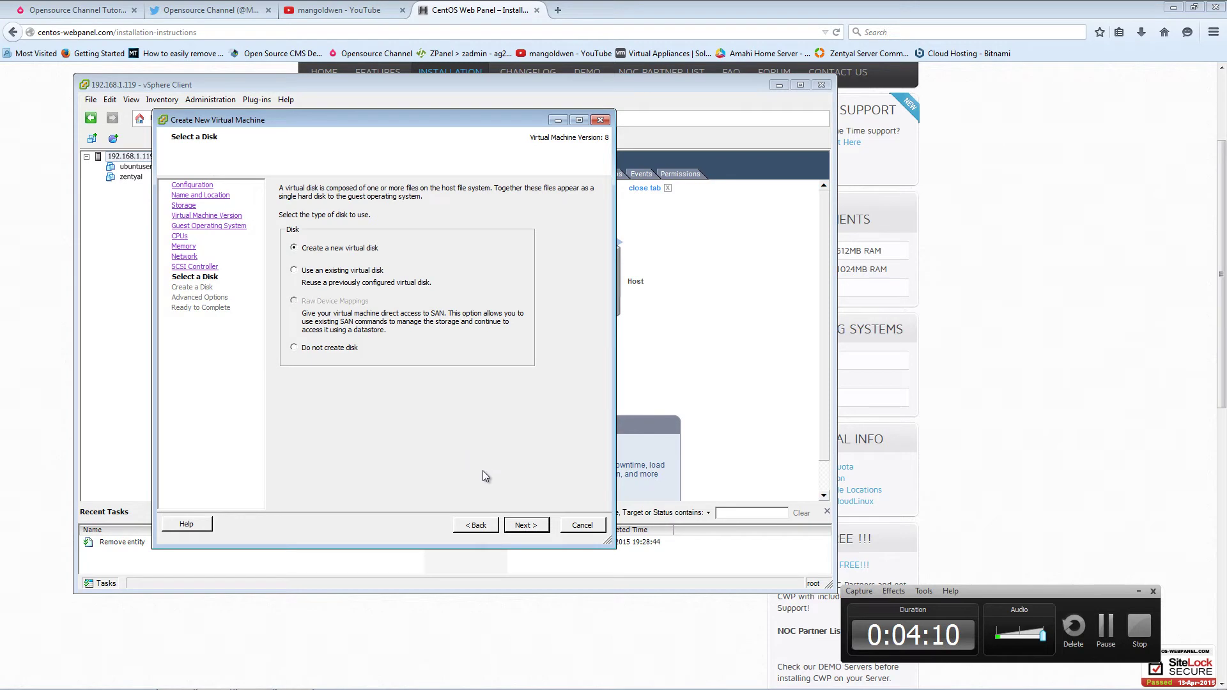
{"action": "left_click", "coordinate": [534, 525]}
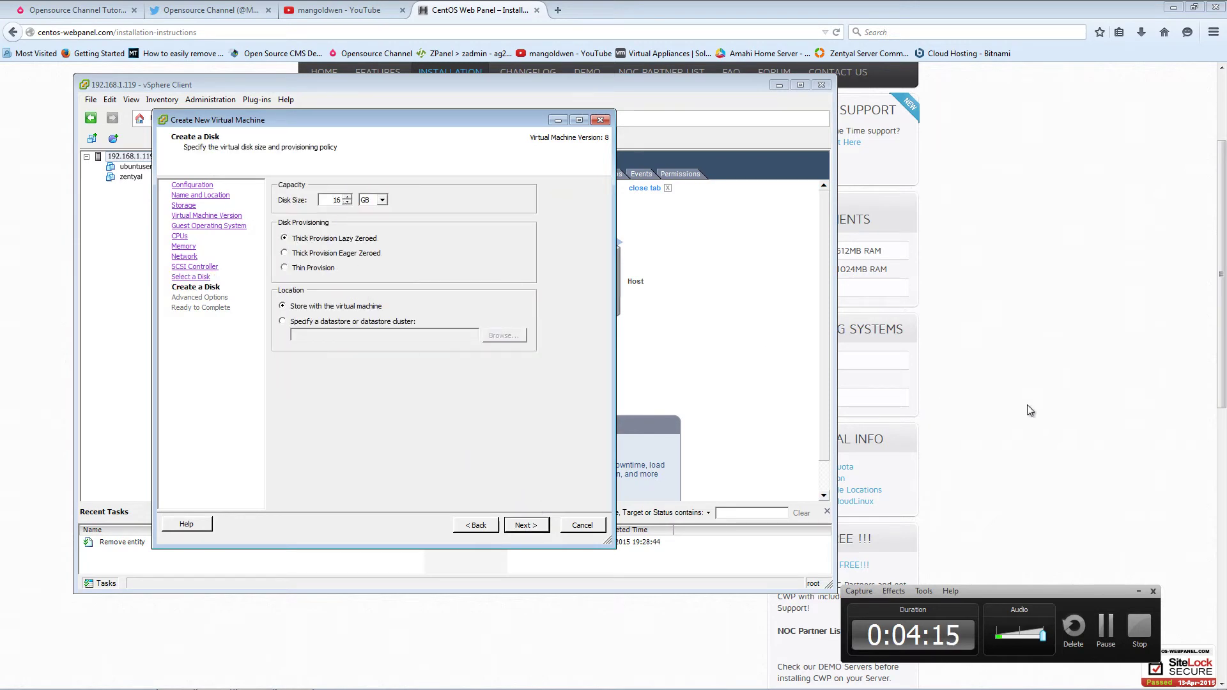
{"action": "left_click", "coordinate": [976, 393]}
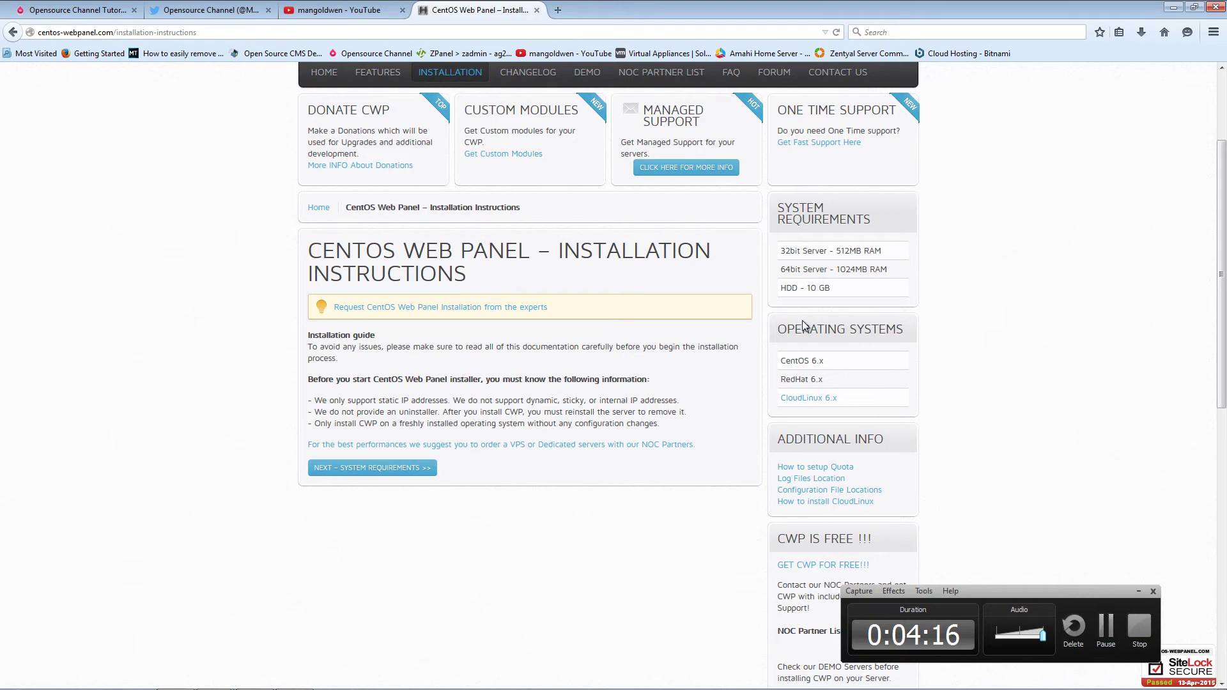
- Set the disk size to 25 GB, keep default advanced options, and finish creating CENTOS CWP
{"action": "mouse_move", "coordinate": [307, 687]}
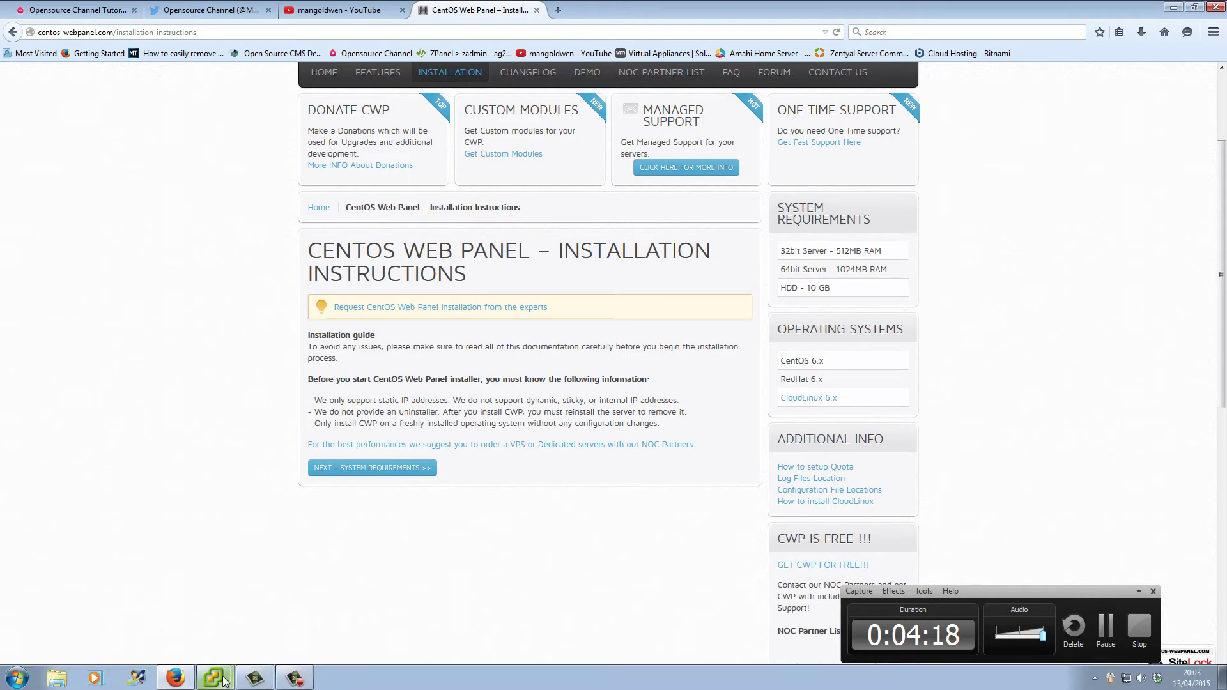
{"action": "mouse_move", "coordinate": [225, 682]}
{"action": "left_click", "coordinate": [232, 647]}
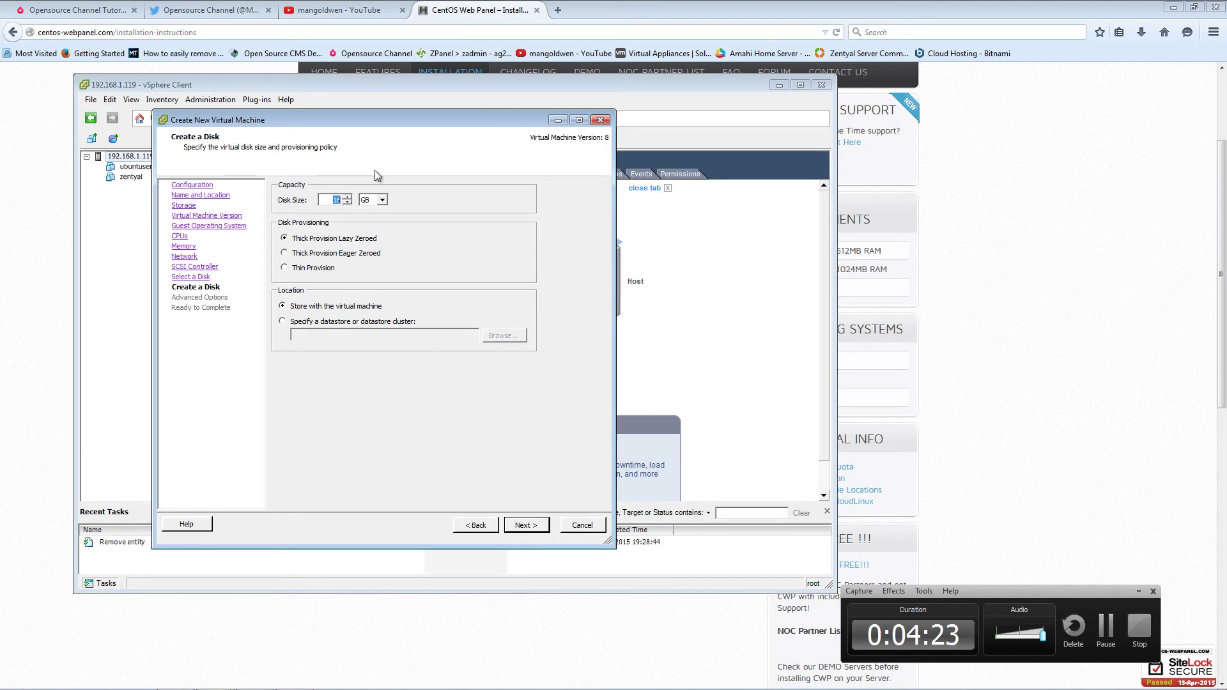
{"action": "type", "text": "25"}
{"action": "left_click", "coordinate": [526, 526]}
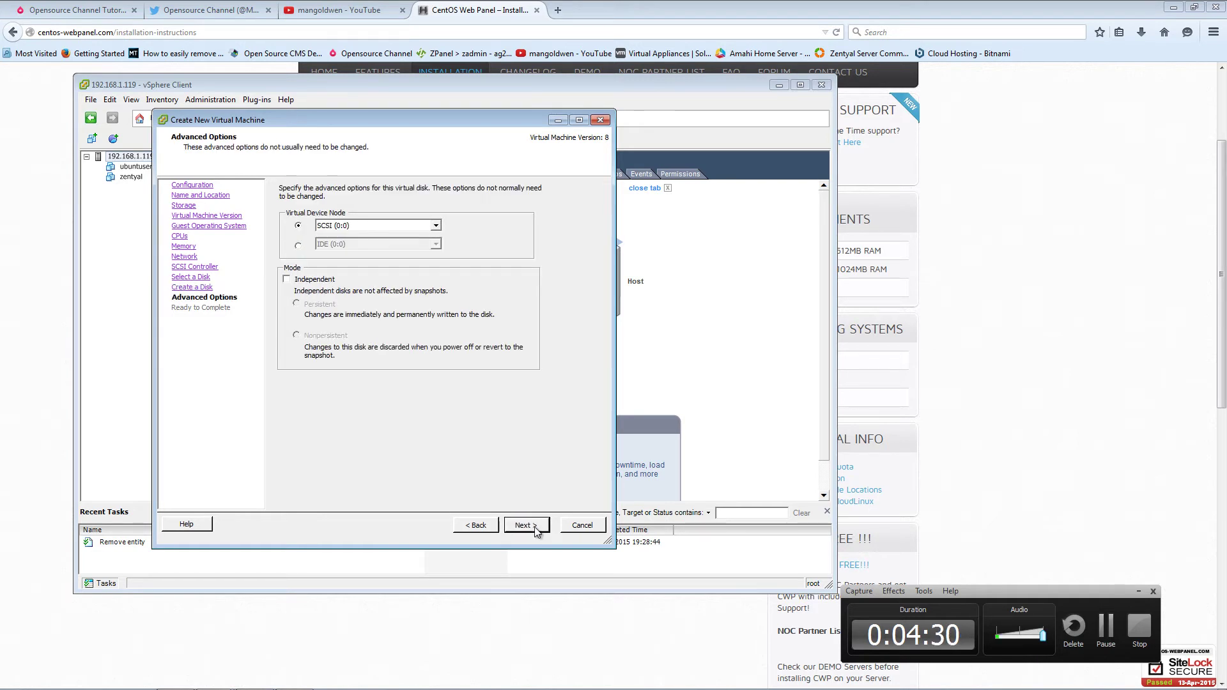
{"action": "left_click", "coordinate": [535, 530]}
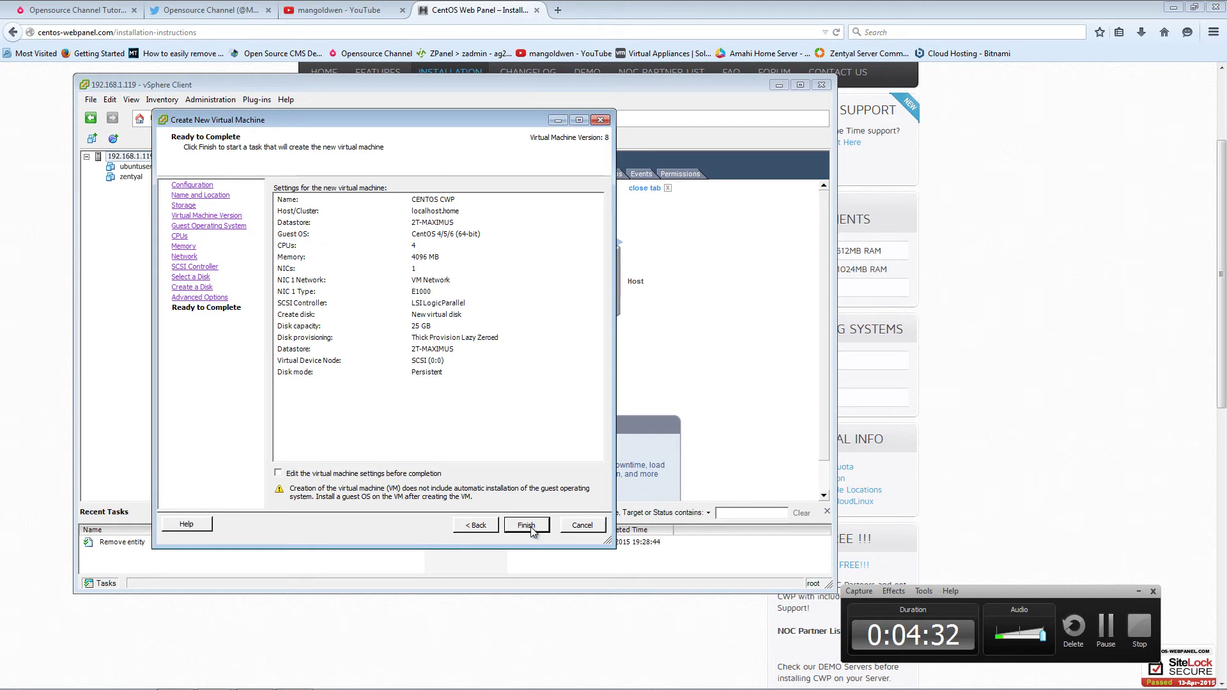
{"action": "left_click", "coordinate": [531, 534]}
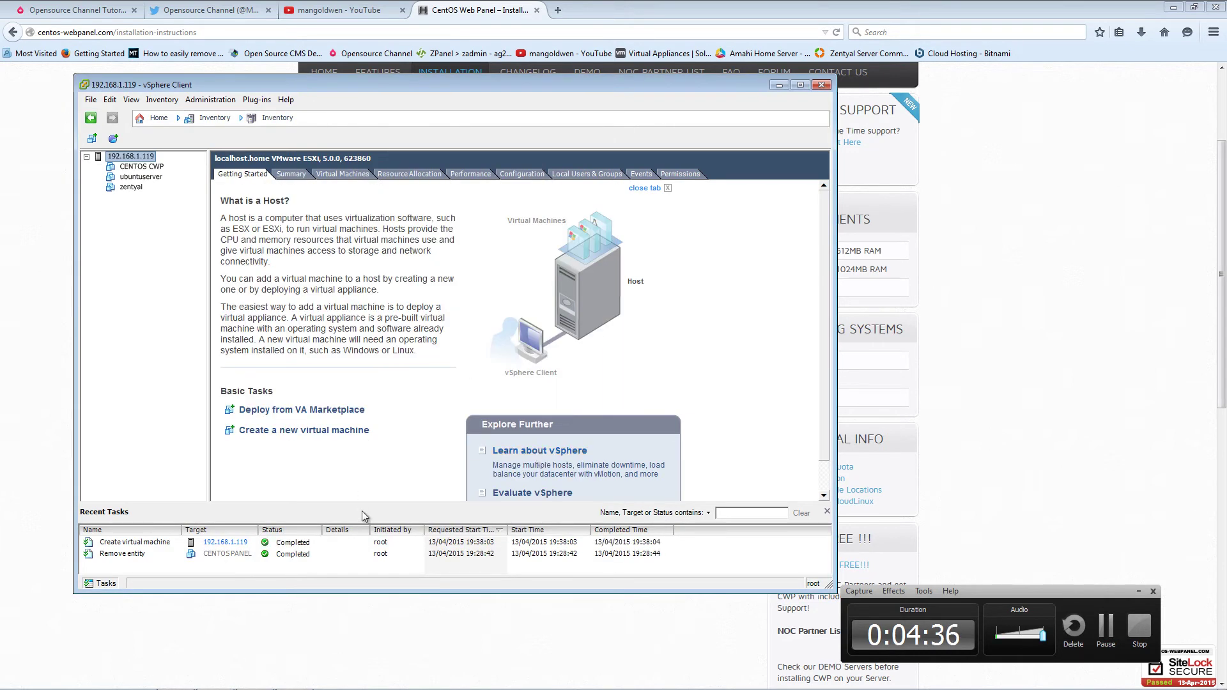
- Mount CentOS-6.2-x86_64-minimal.iso from datastore1's ISO images folder on the CENTOS CWP CD/DVD drive
{"action": "left_click", "coordinate": [142, 167]}
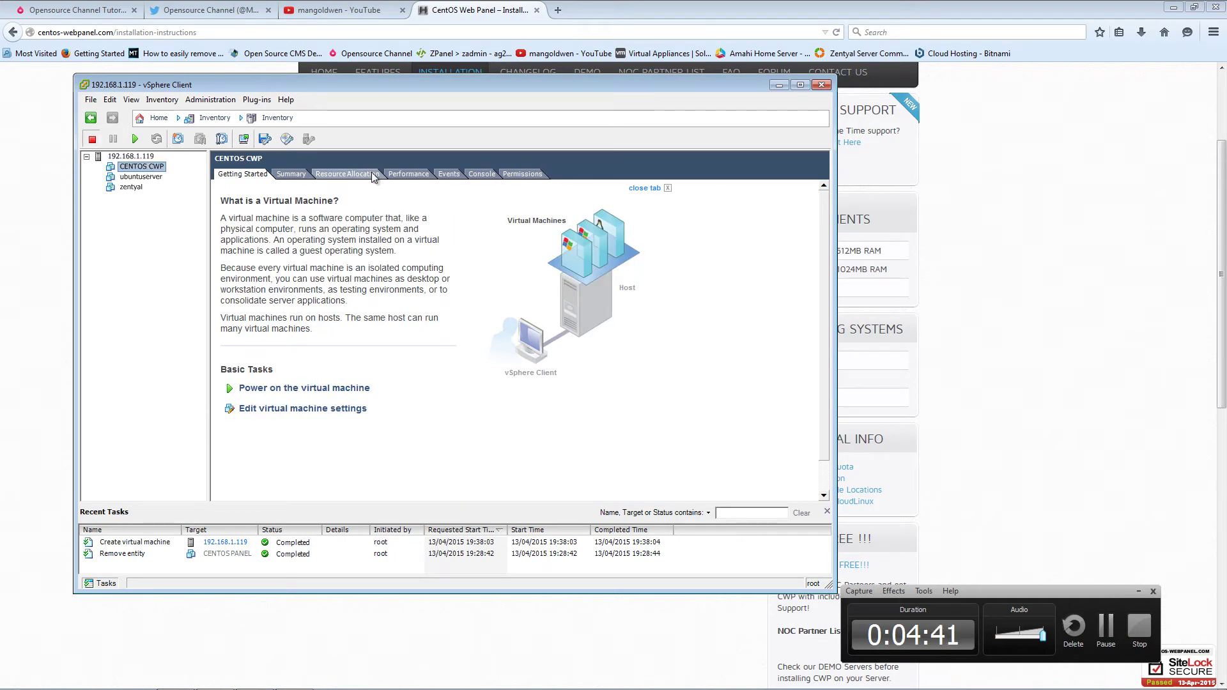
{"action": "left_click", "coordinate": [481, 173]}
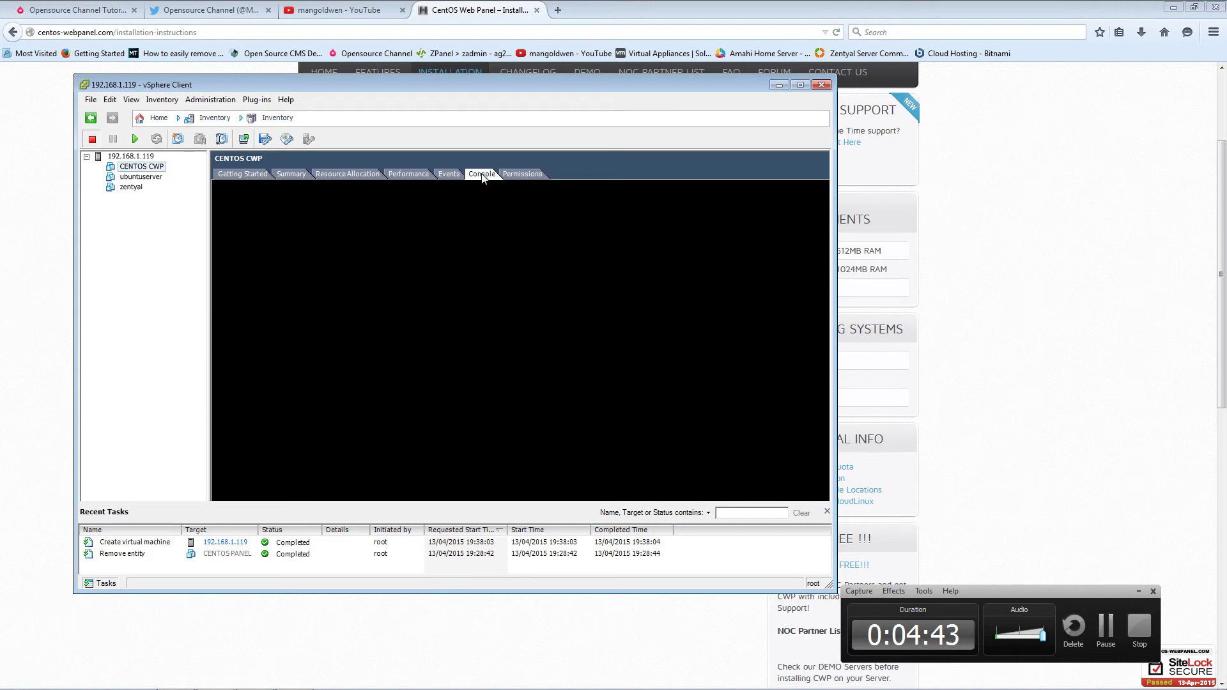
{"action": "left_click", "coordinate": [288, 138]}
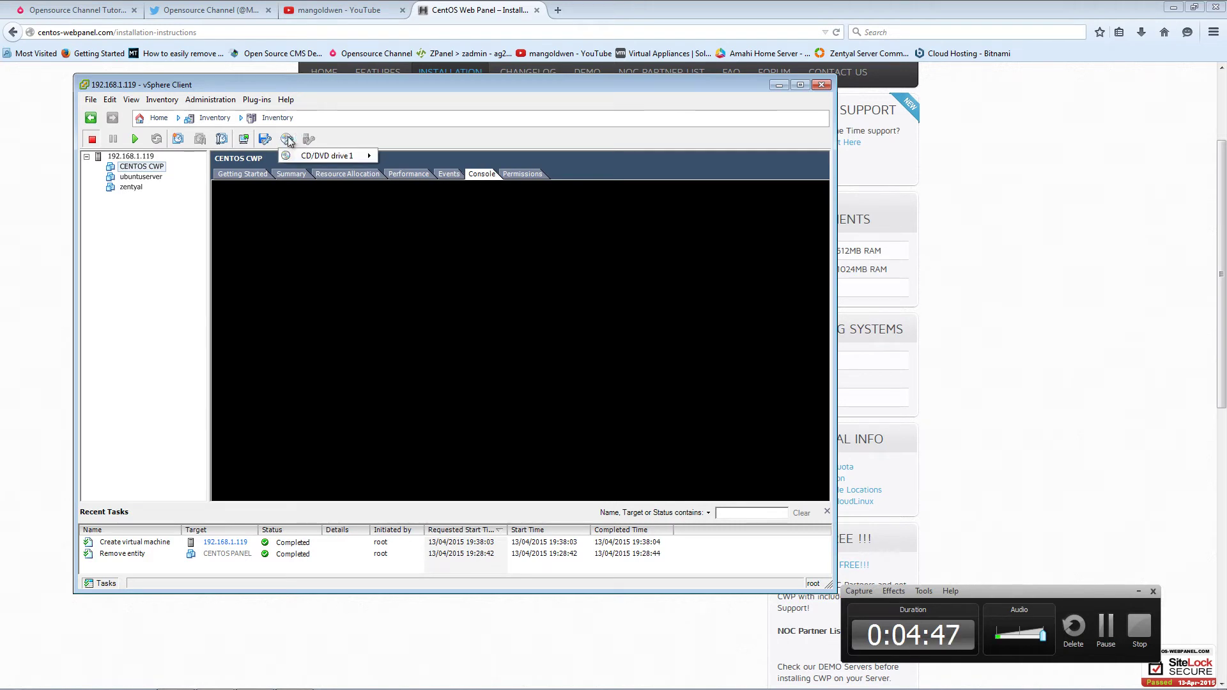
{"action": "mouse_move", "coordinate": [348, 156]}
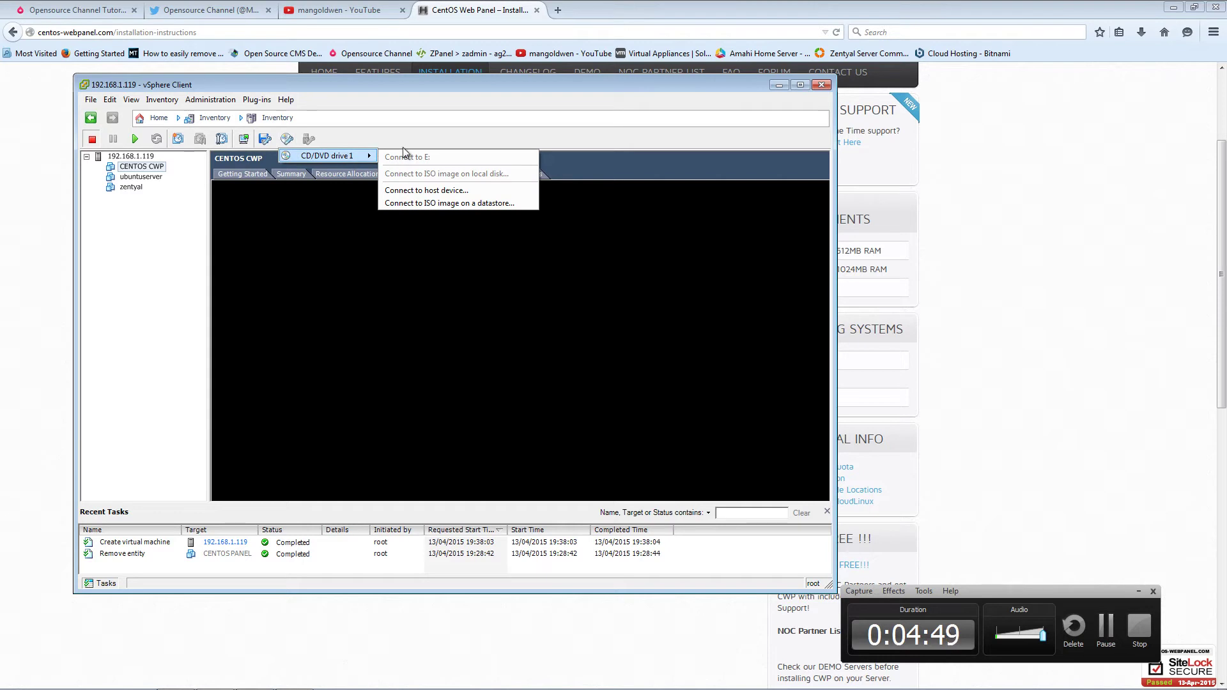
{"action": "left_click", "coordinate": [458, 203]}
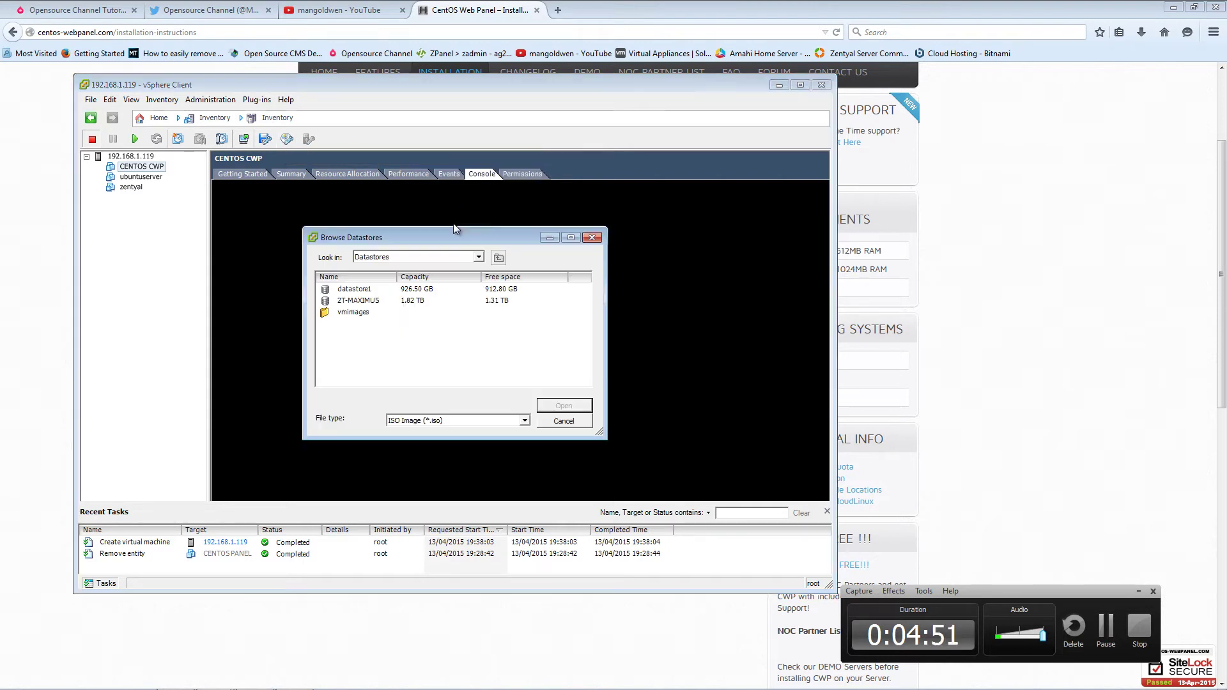
{"action": "double_click", "coordinate": [368, 294]}
{"action": "double_click", "coordinate": [370, 302]}
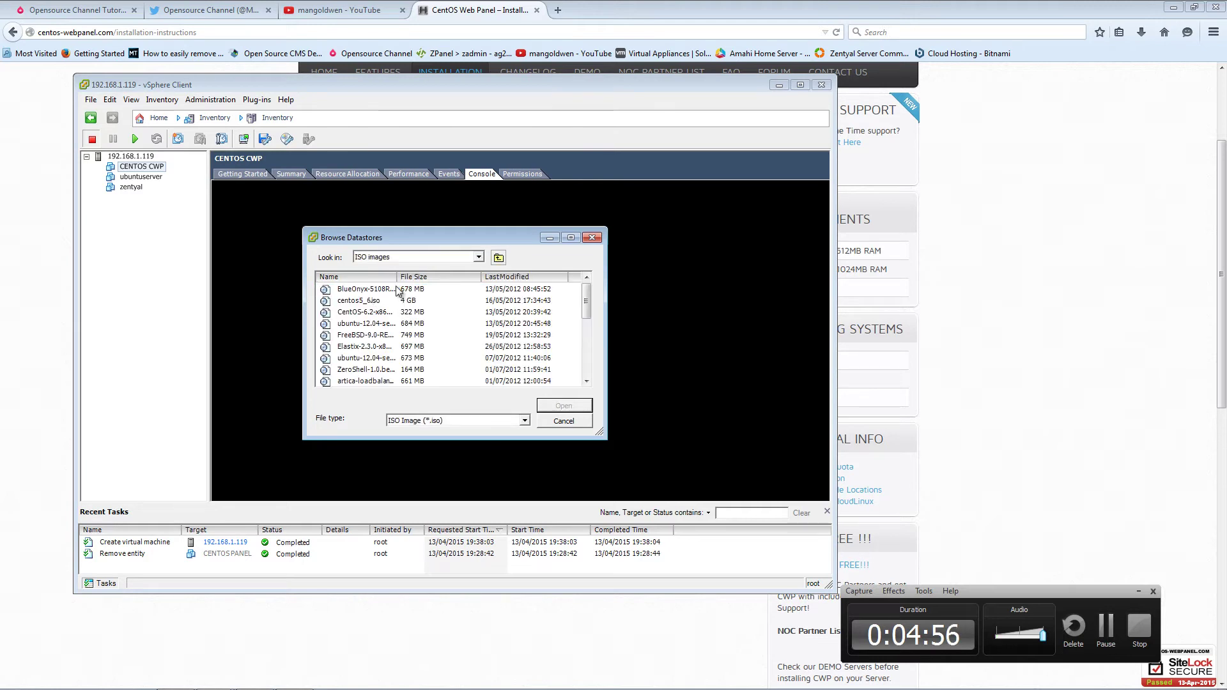
{"action": "left_click_drag", "start_coordinate": [397, 278], "coordinate": [490, 279]}
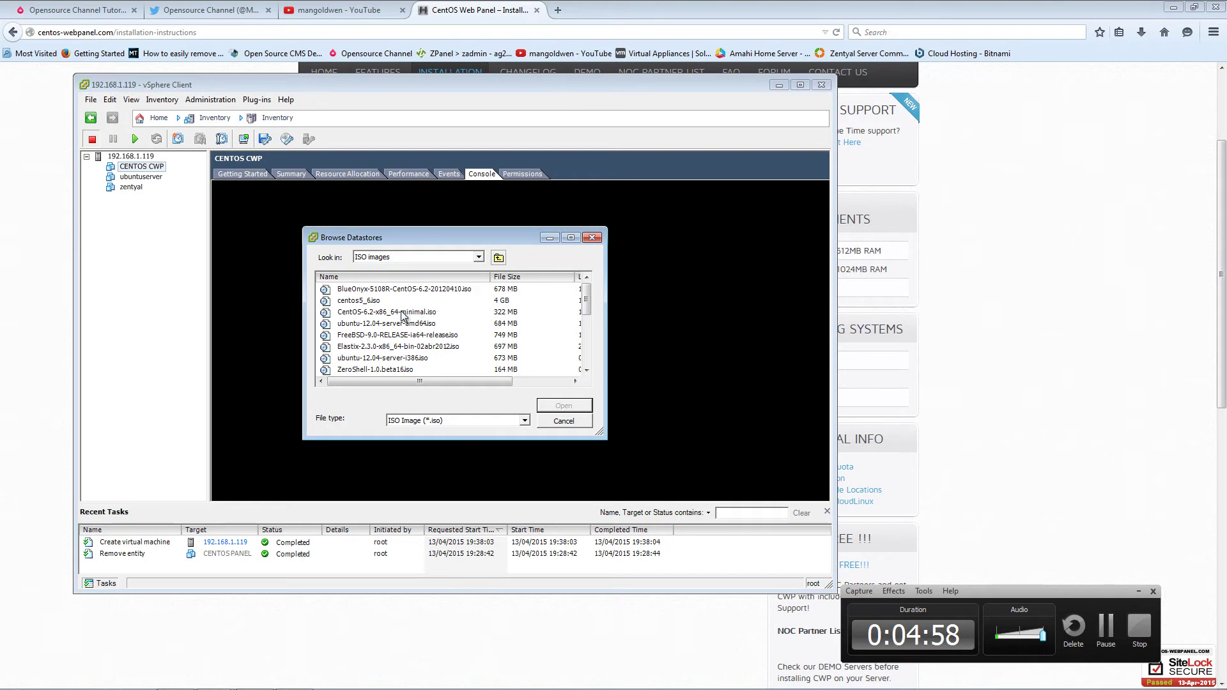
{"action": "left_click", "coordinate": [405, 313]}
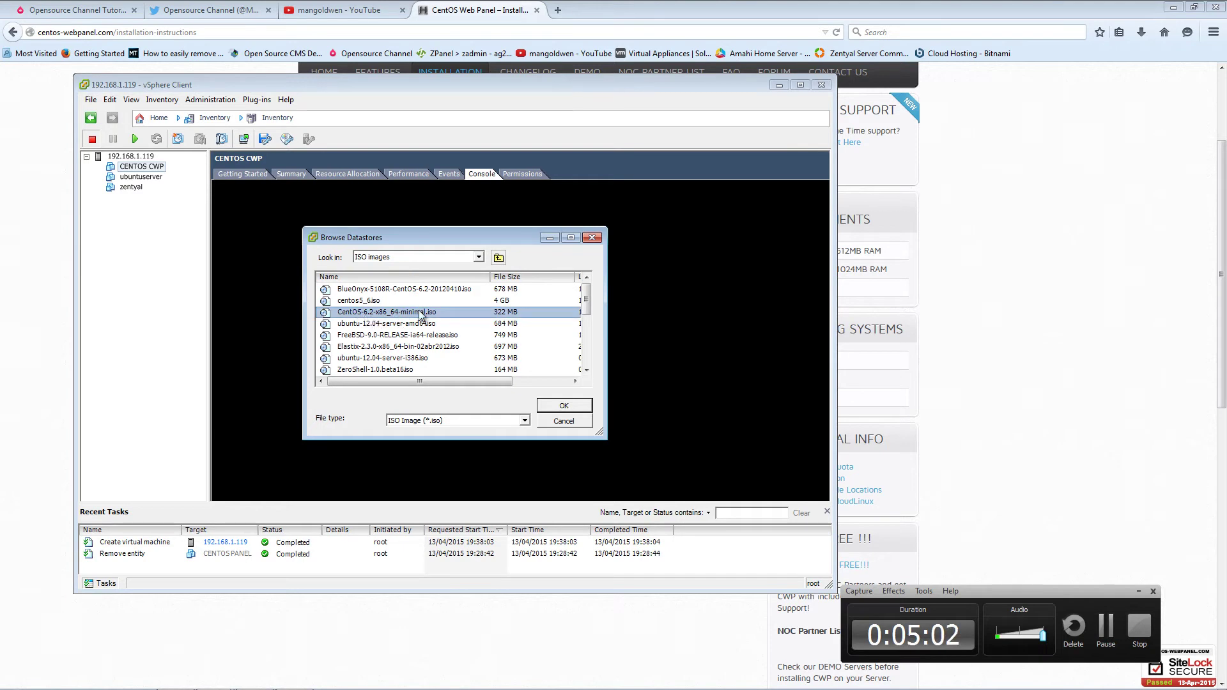
{"action": "left_click", "coordinate": [563, 406]}
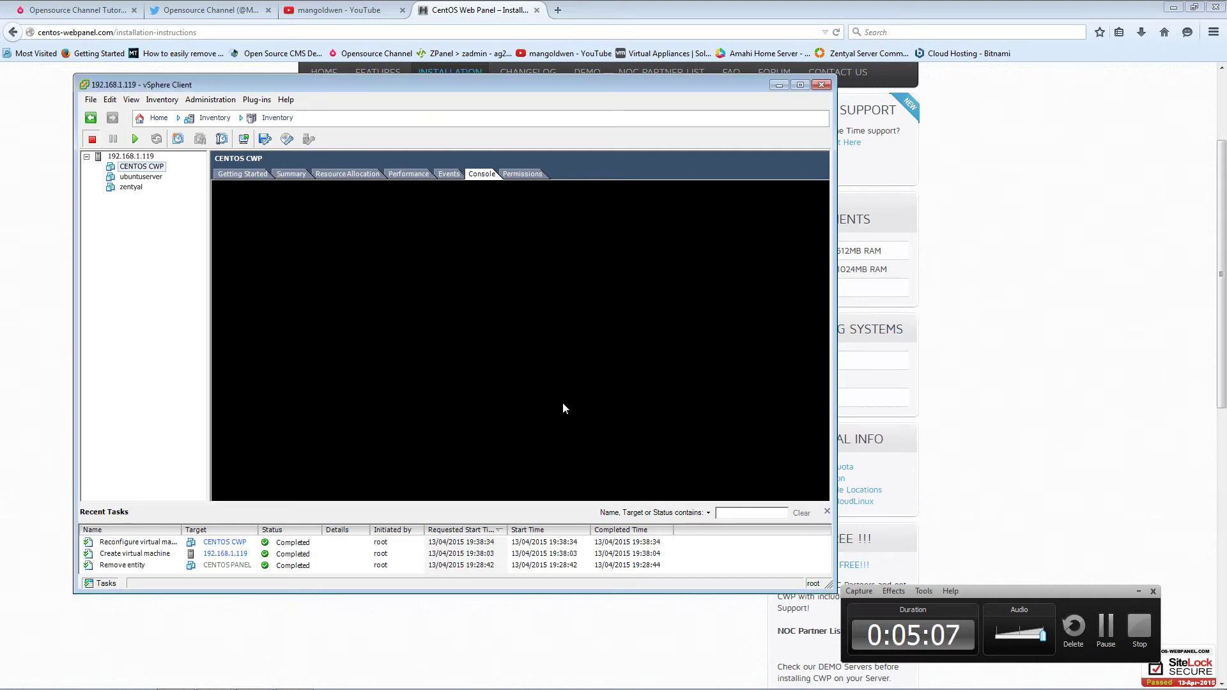
- Power on CENTOS CWP and cancel its PXE network boot attempts, which find no operating system
{"action": "left_click", "coordinate": [134, 140]}
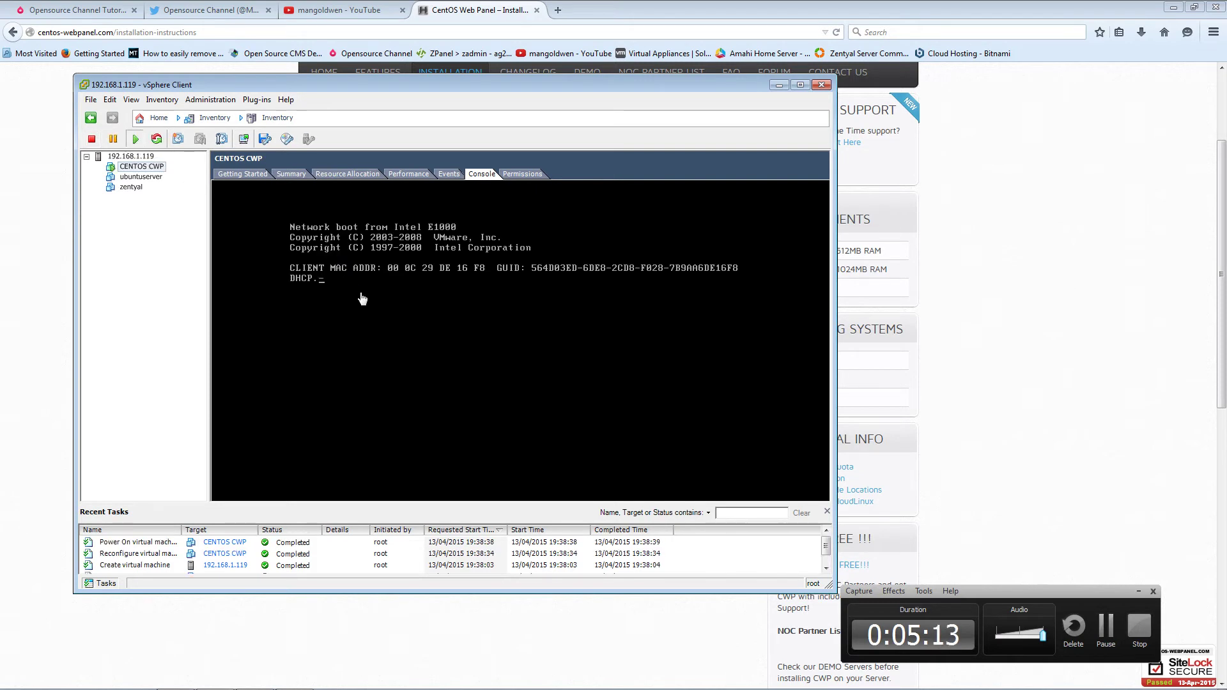
{"action": "left_click", "coordinate": [397, 328]}
{"action": "key", "text": "Escape"}
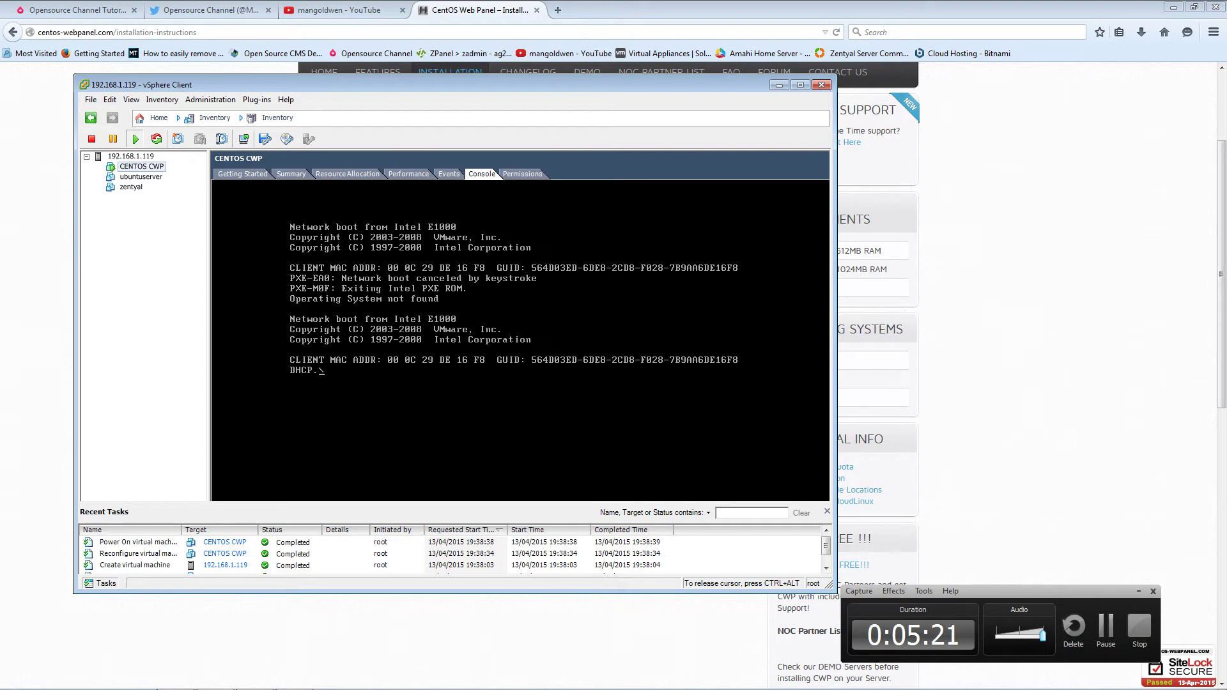
{"action": "key", "text": "Escape"}
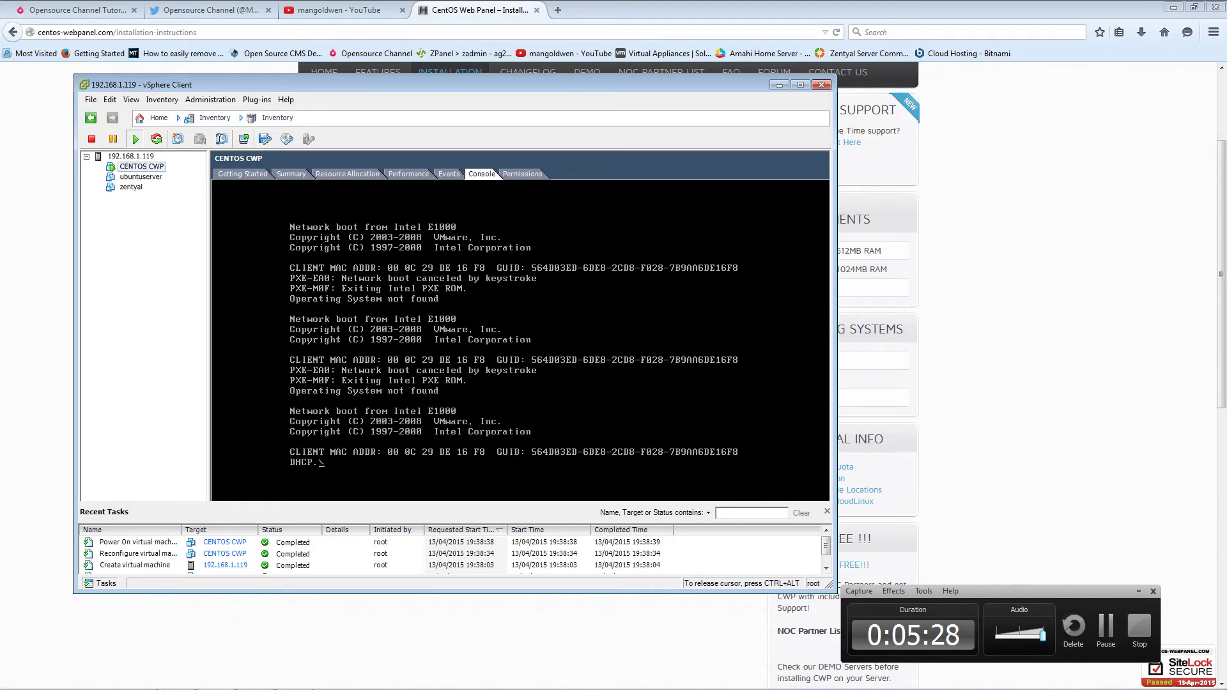
{"action": "key", "text": "ctrl+alt"}
{"action": "left_click", "coordinate": [286, 140]}
- Reattach the CentOS 6.2 ISO from the datastore to the VM's CD/DVD drive
{"action": "mouse_move", "coordinate": [335, 157]}
{"action": "left_click", "coordinate": [440, 206]}
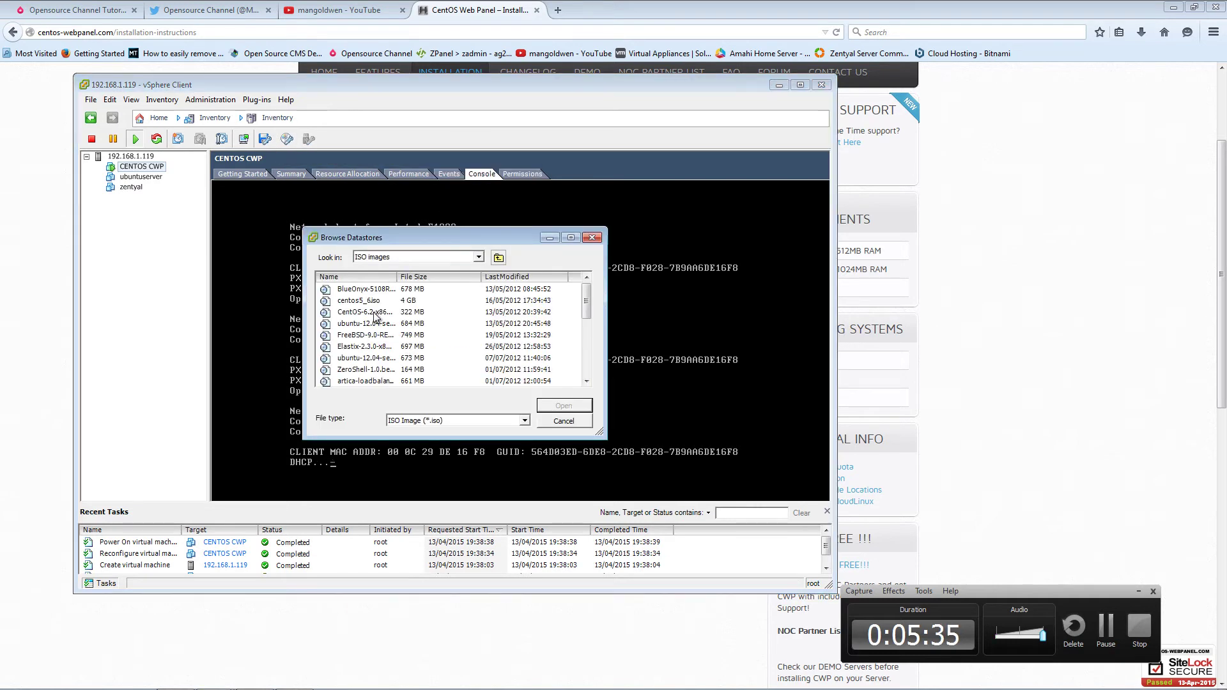
{"action": "left_click", "coordinate": [374, 312]}
{"action": "left_click", "coordinate": [555, 407]}
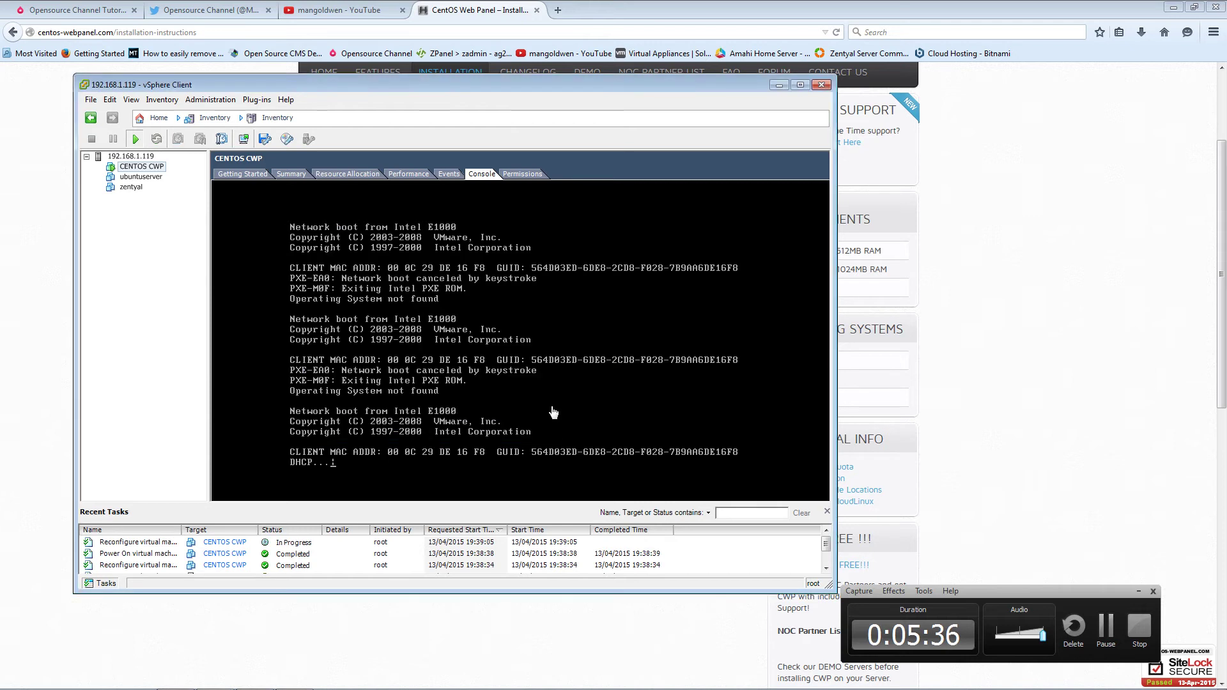
- Boot the VM's 'Install or upgrade' menu entry to reach the installer's Disc Found prompt
{"action": "left_click", "coordinate": [460, 426]}
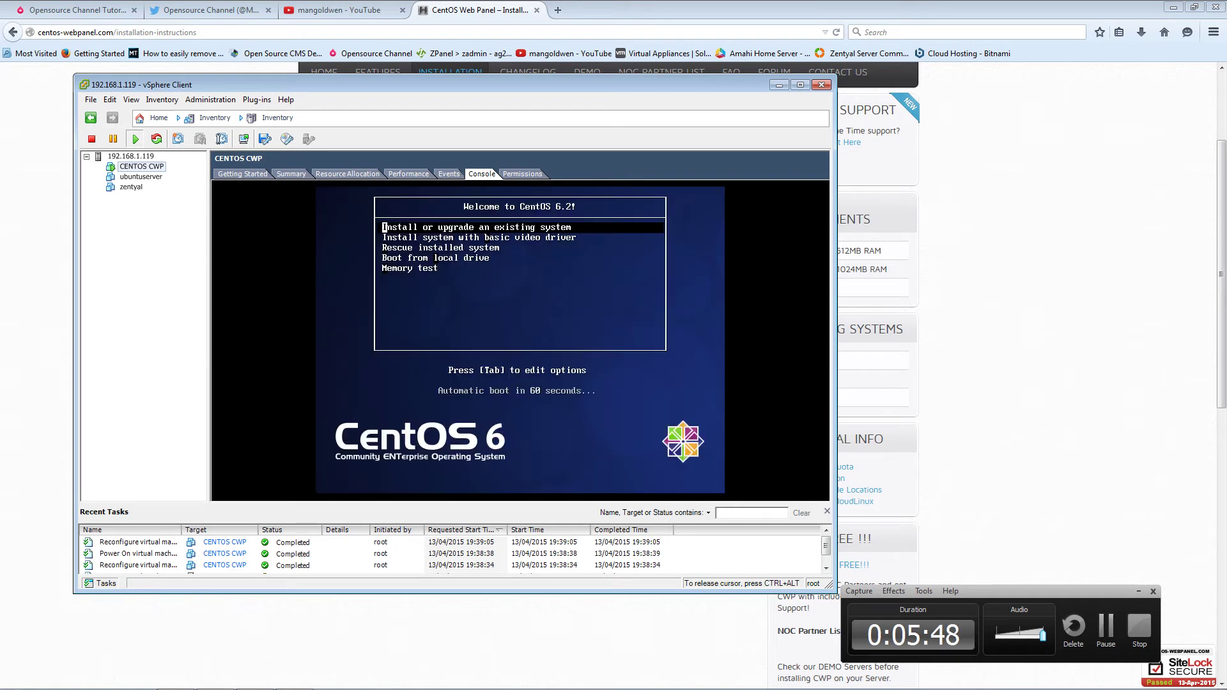
{"action": "key", "text": "Down"}
{"action": "key", "text": "Down"}
{"action": "key", "text": "Up"}
{"action": "key", "text": "Up"}
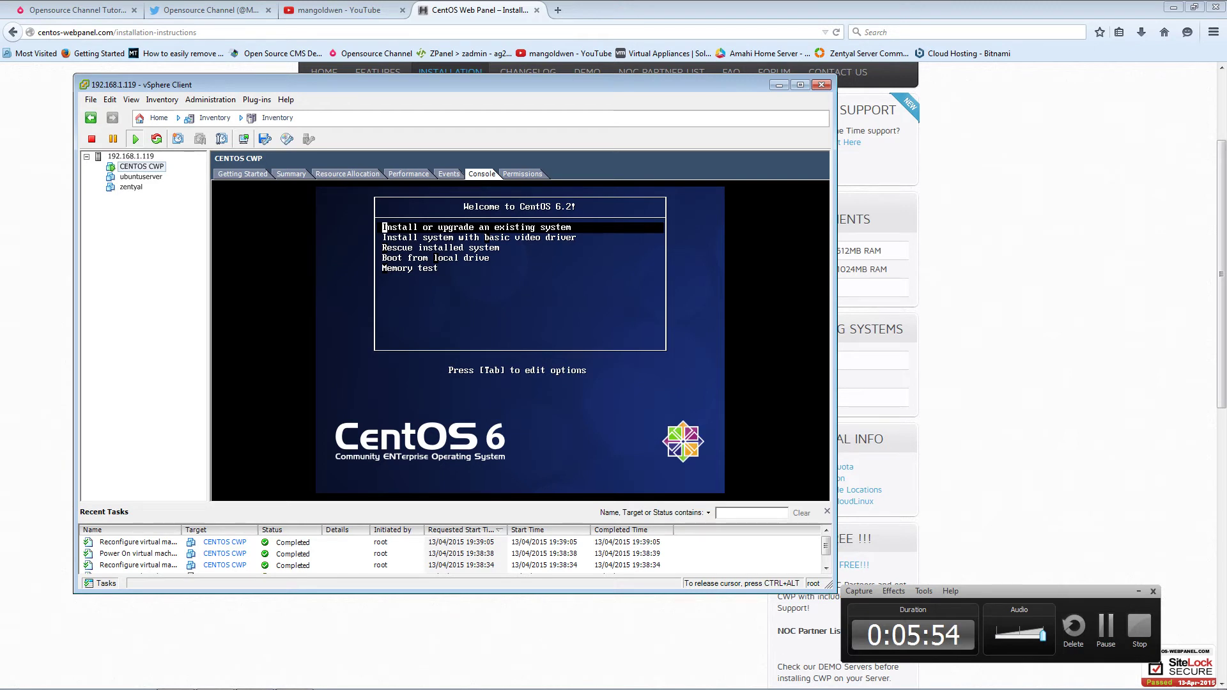
{"action": "key", "text": "Return"}
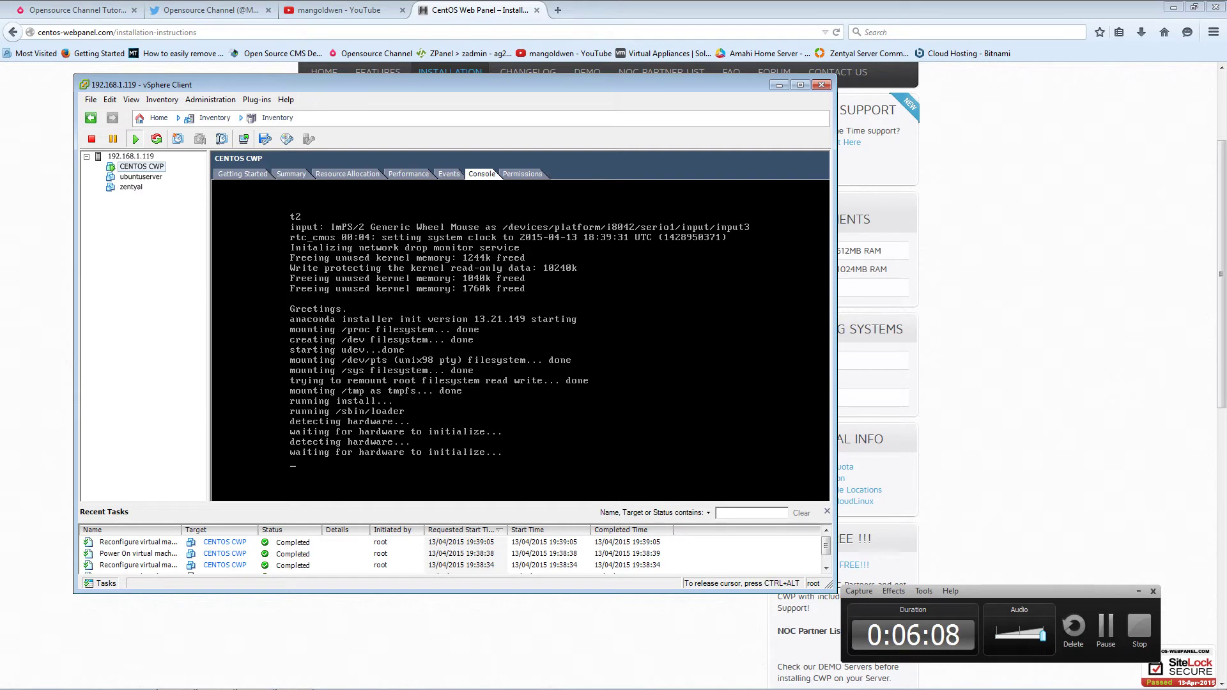
{"action": "key", "text": "ctrl+alt"}
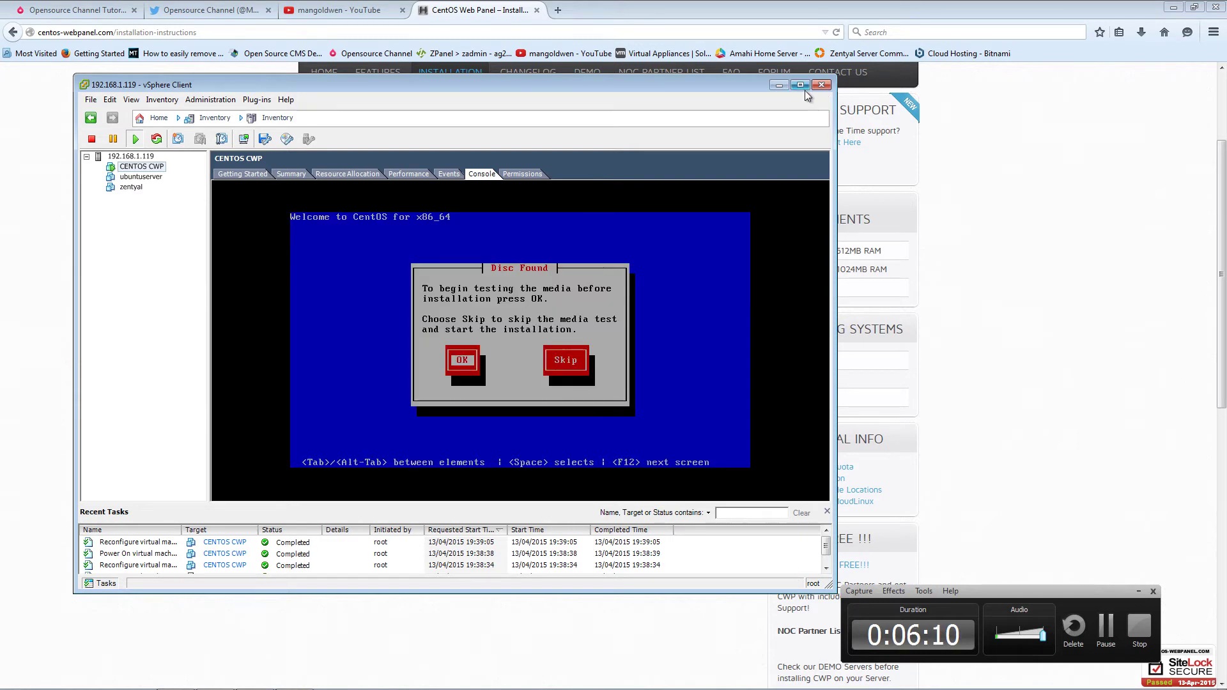
- Maximize the client window and skip the installer's media test
{"action": "left_click", "coordinate": [802, 88]}
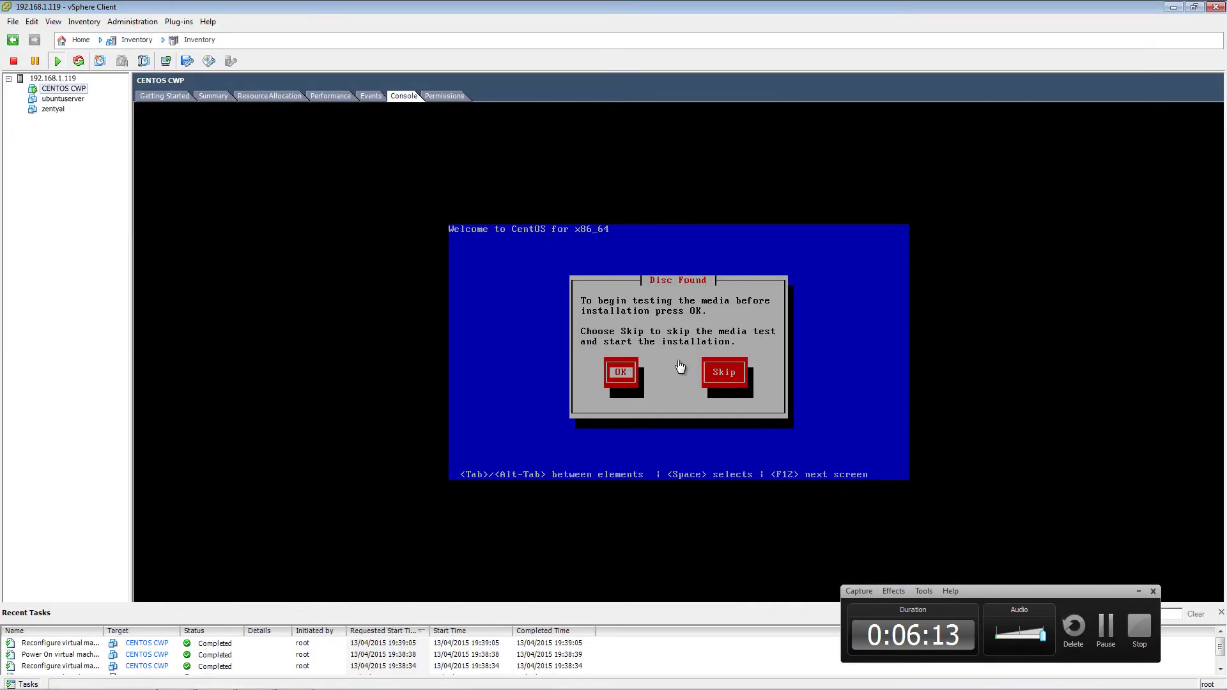
{"action": "left_click", "coordinate": [411, 367]}
{"action": "key", "text": "Tab"}
{"action": "key", "text": "Return"}
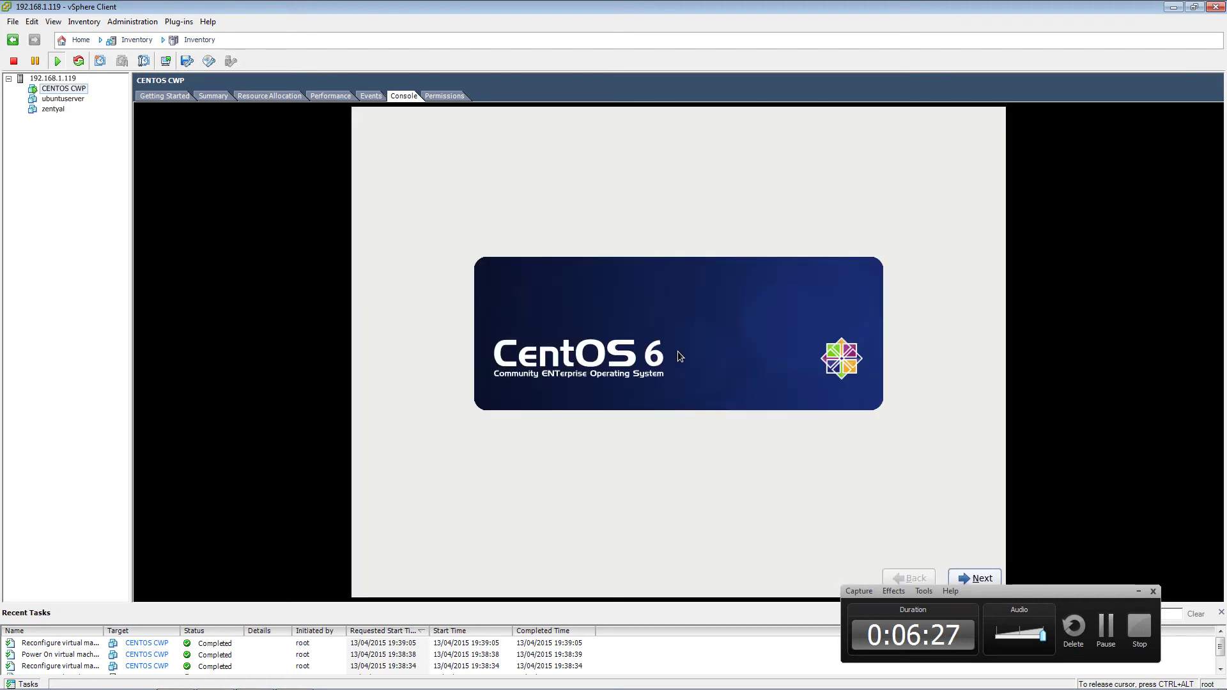
- Accept English, choose the United Kingdom keyboard, use basic storage, and discard the disk's data
{"action": "left_click", "coordinate": [990, 580]}
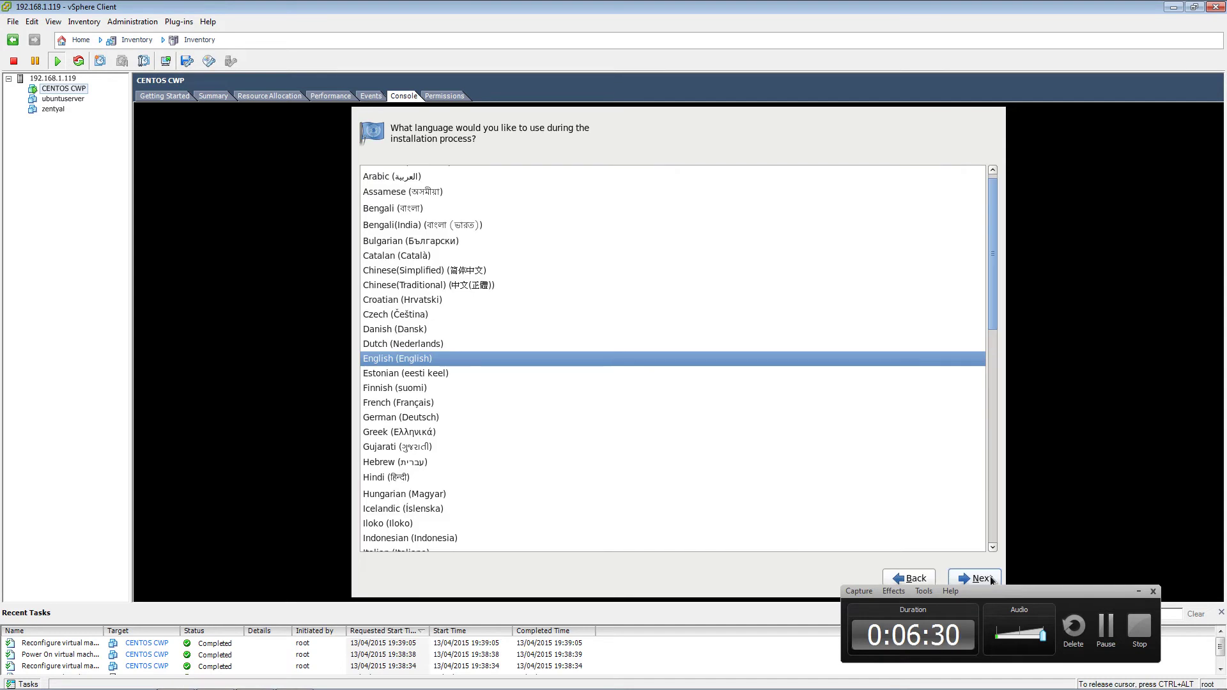
{"action": "left_click", "coordinate": [991, 579]}
{"action": "left_click", "coordinate": [414, 543]}
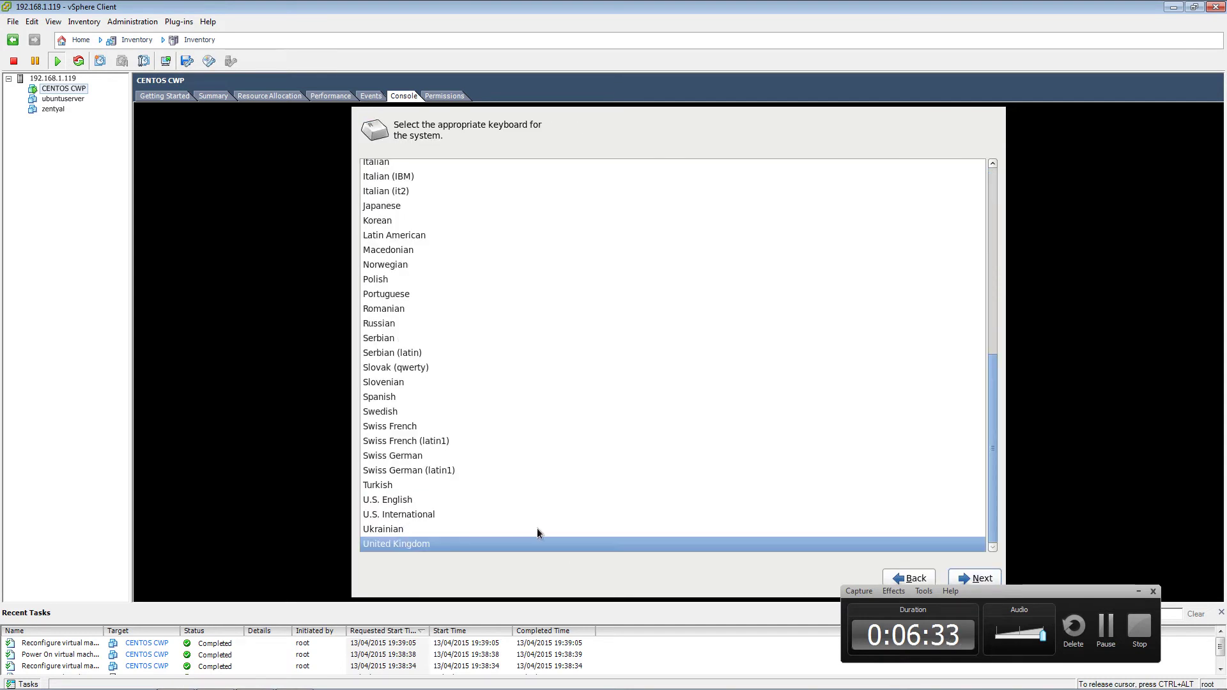
{"action": "left_click", "coordinate": [974, 578]}
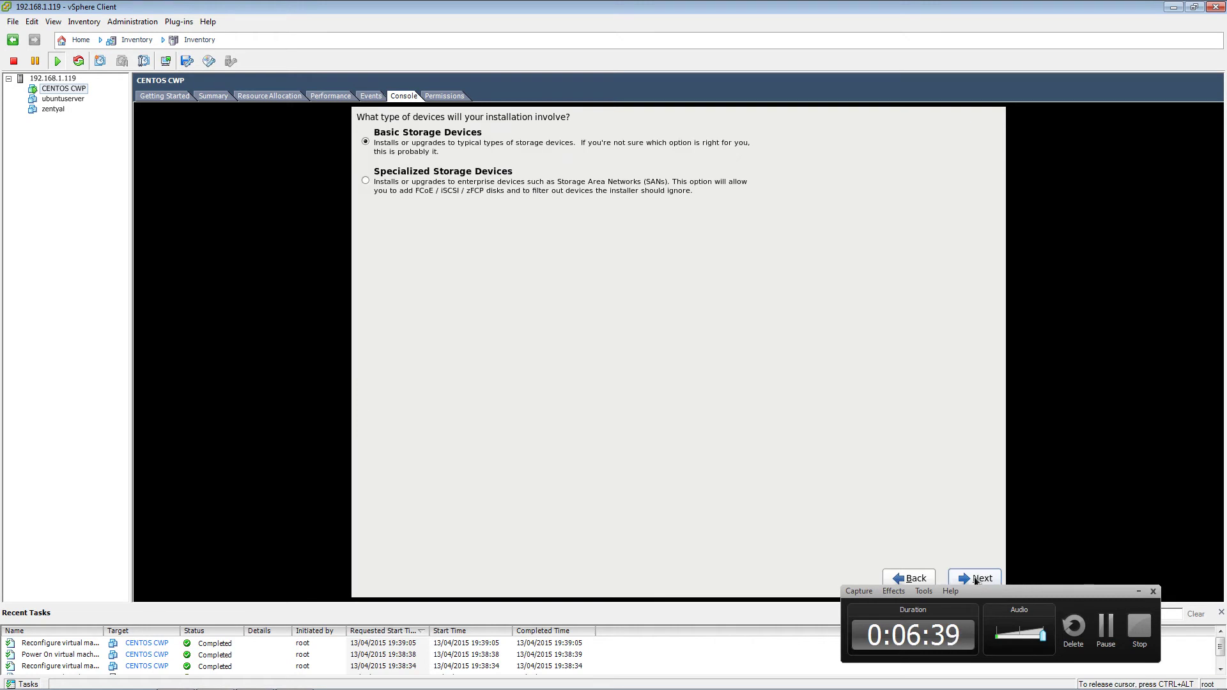
{"action": "left_click", "coordinate": [974, 577]}
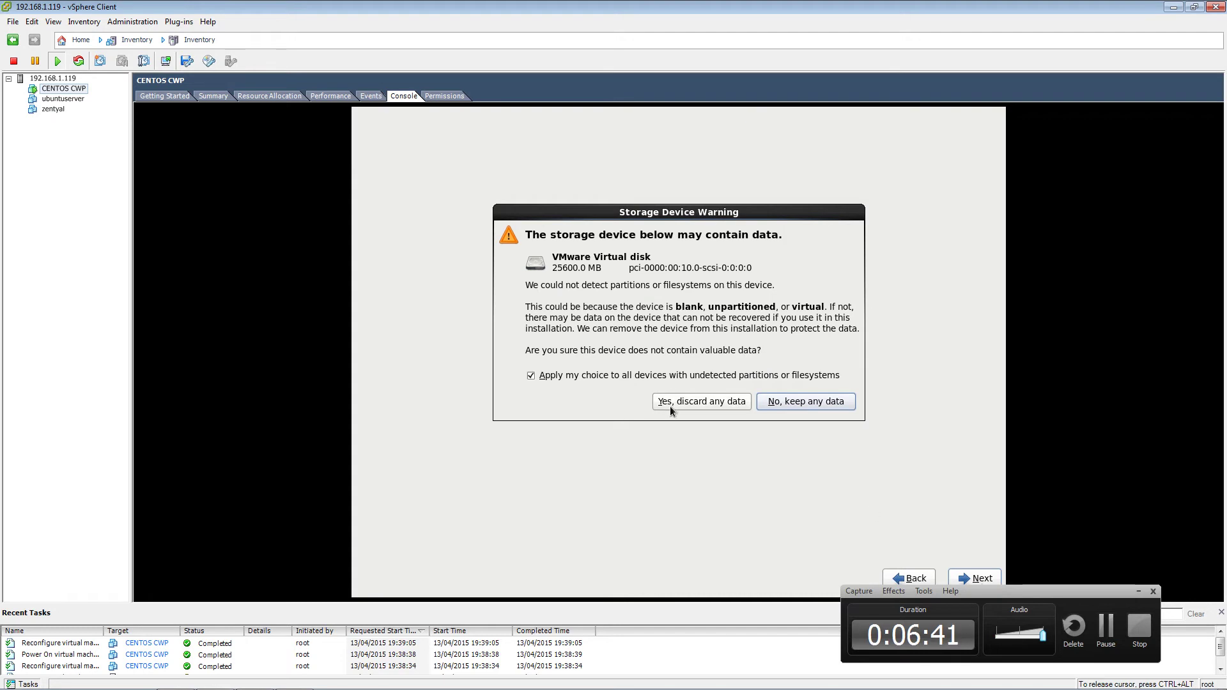
{"action": "left_click", "coordinate": [680, 400]}
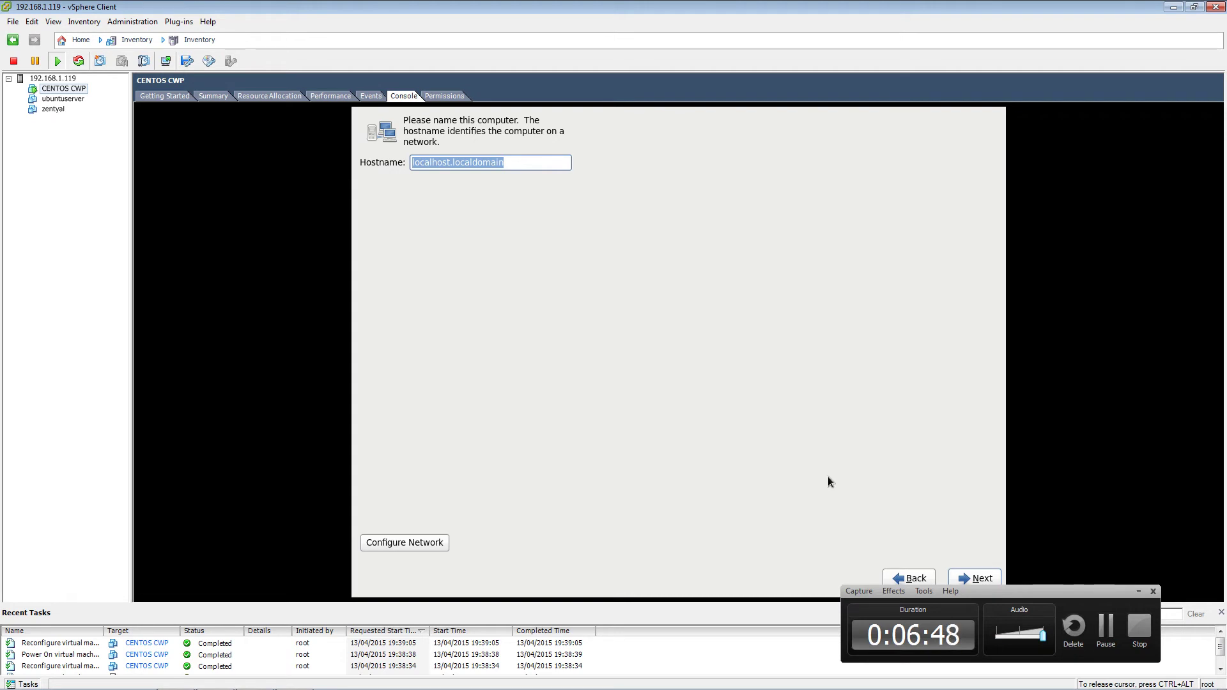
- Set the hostname to cp.opensourcechannel.co.uk
{"action": "type", "text": "cp"}
{"action": "type", "text": "."}
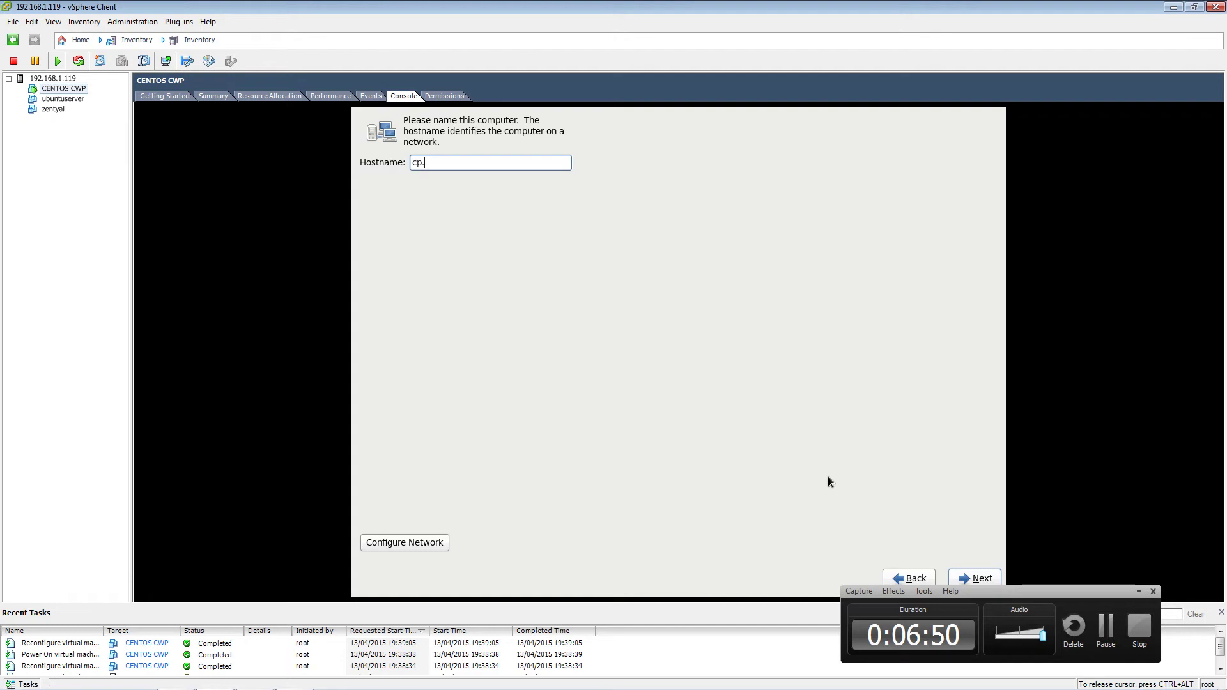
{"action": "type", "text": "opensourcechanne"}
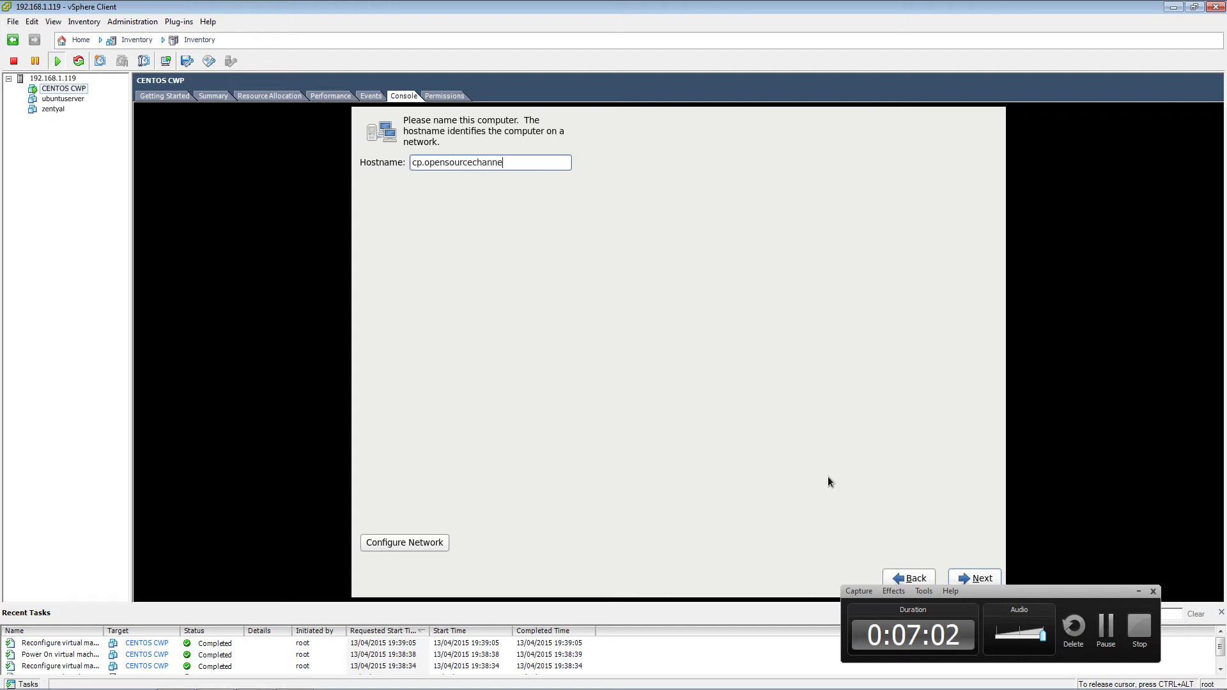
{"action": "type", "text": "l.co.uk"}
{"action": "left_click", "coordinate": [963, 575]}
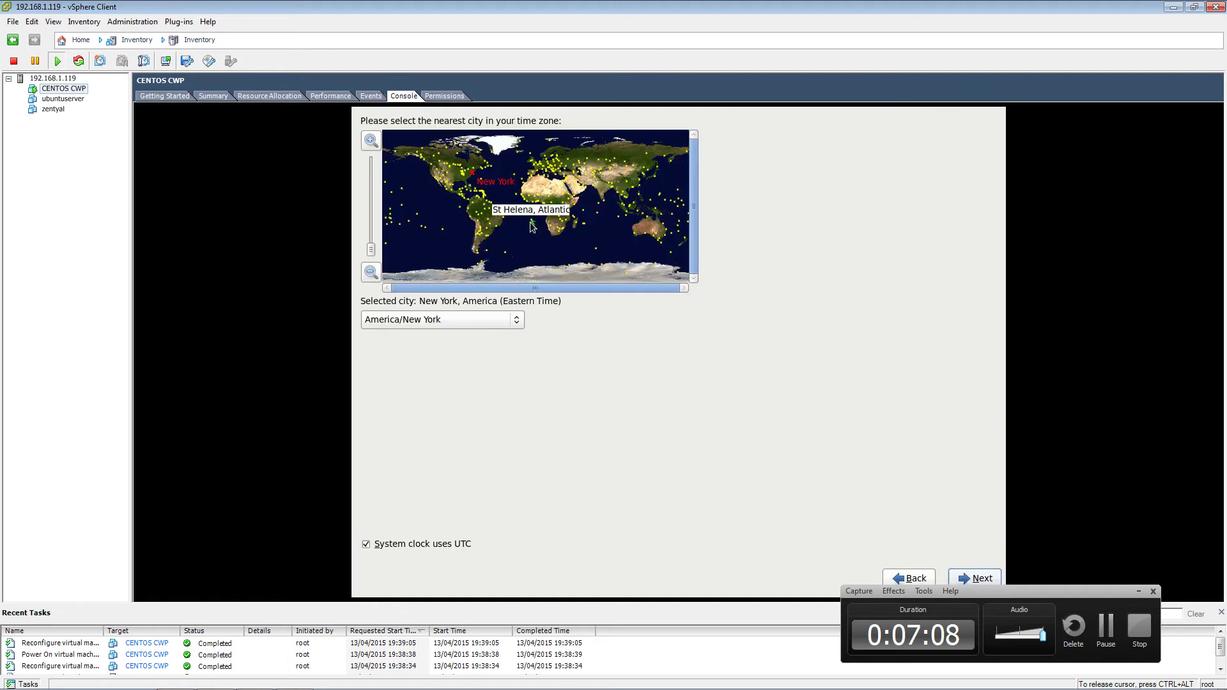
- Set the time zone to Europe/London by picking London on the map
{"action": "left_click", "coordinate": [535, 165]}
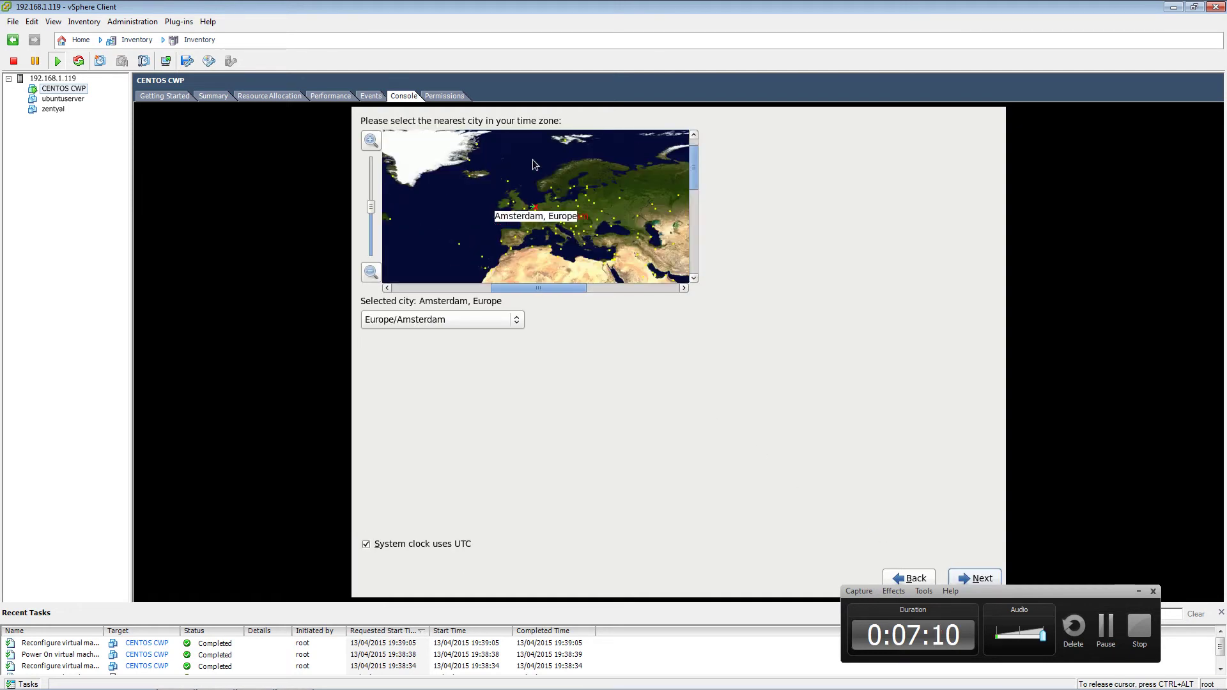
{"action": "left_click", "coordinate": [530, 216]}
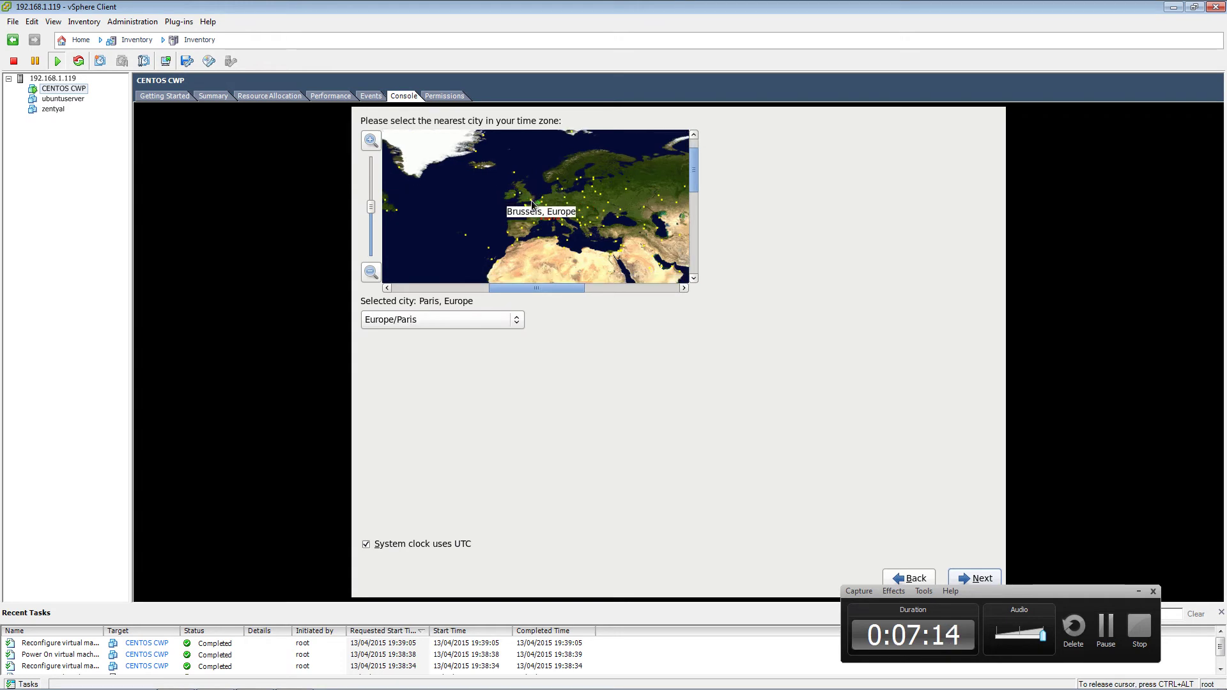
{"action": "left_click", "coordinate": [532, 201]}
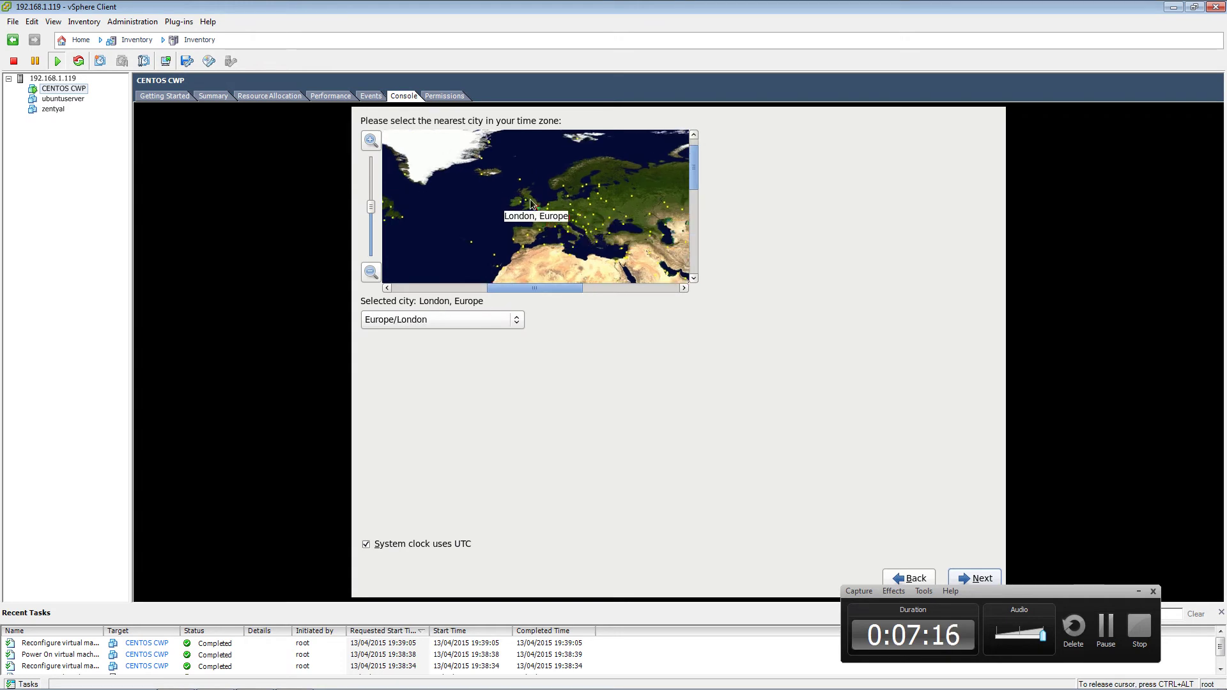
{"action": "left_click", "coordinate": [976, 579]}
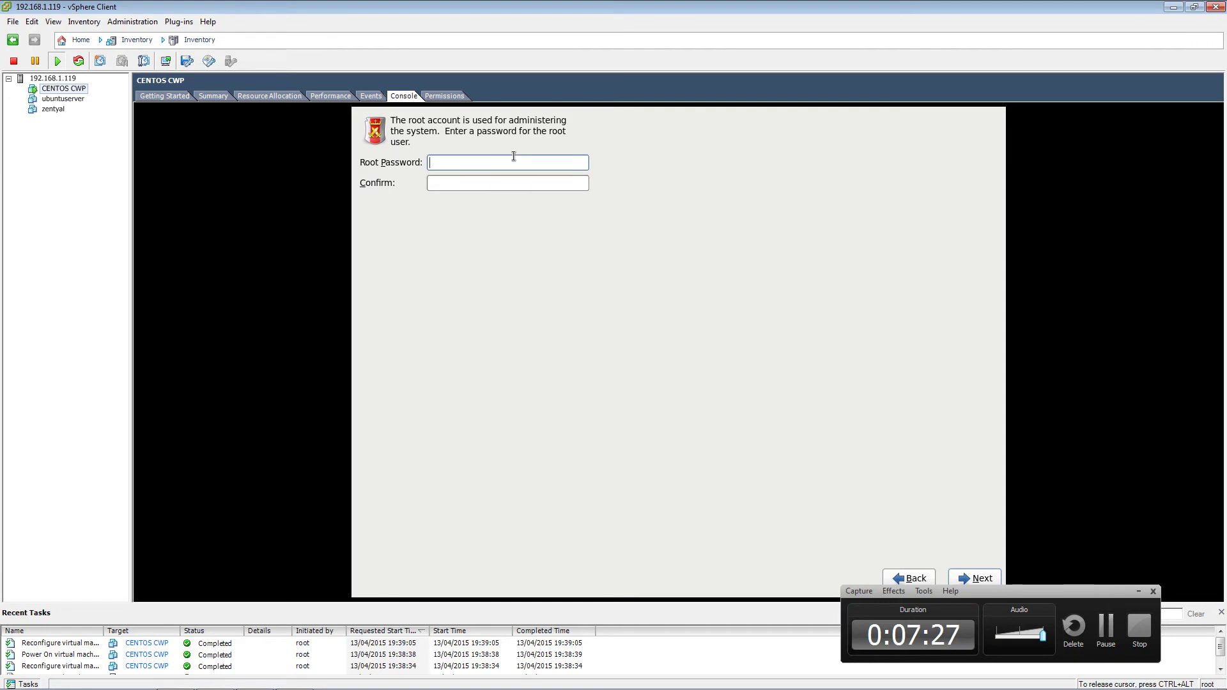
- Enter the root password, correct it, confirm it, and continue
{"action": "type", "text": "•••••••"}
{"action": "key", "text": "Home"}
{"action": "key", "text": "Right"}
{"action": "key", "text": "End"}
{"action": "type", "text": "****"}
{"action": "key", "text": "Tab"}
{"action": "type", "text": "*******"}
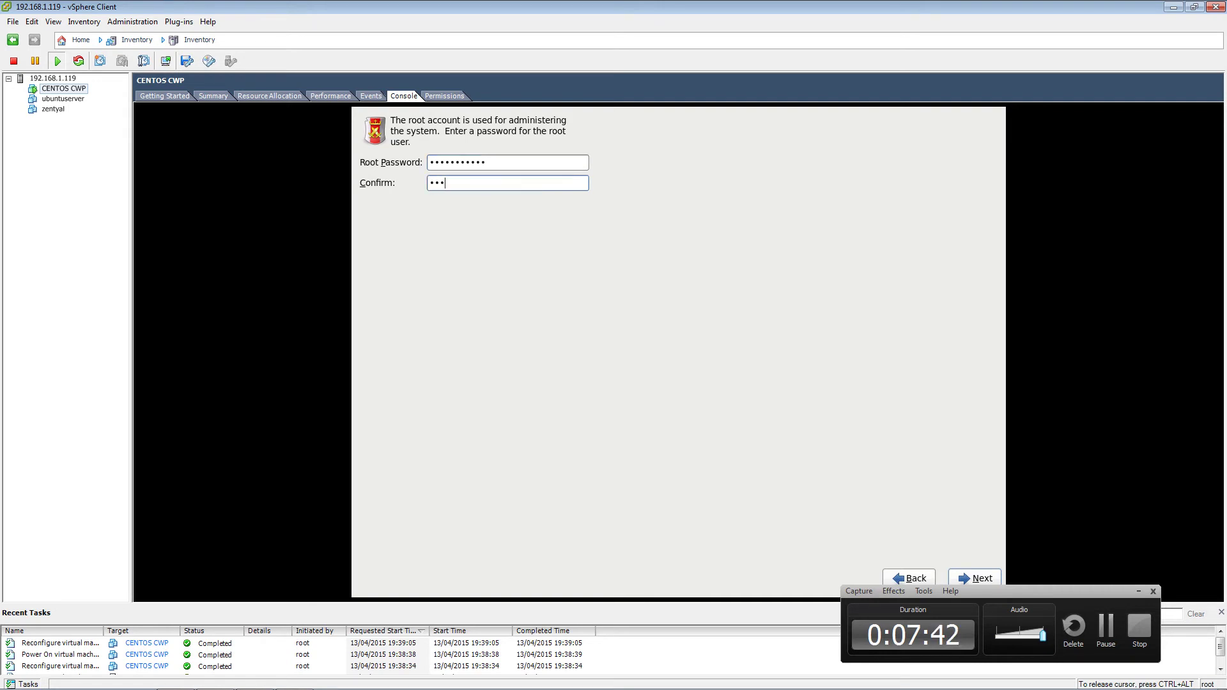
{"action": "type", "text": "****"}
{"action": "left_click", "coordinate": [973, 574]}
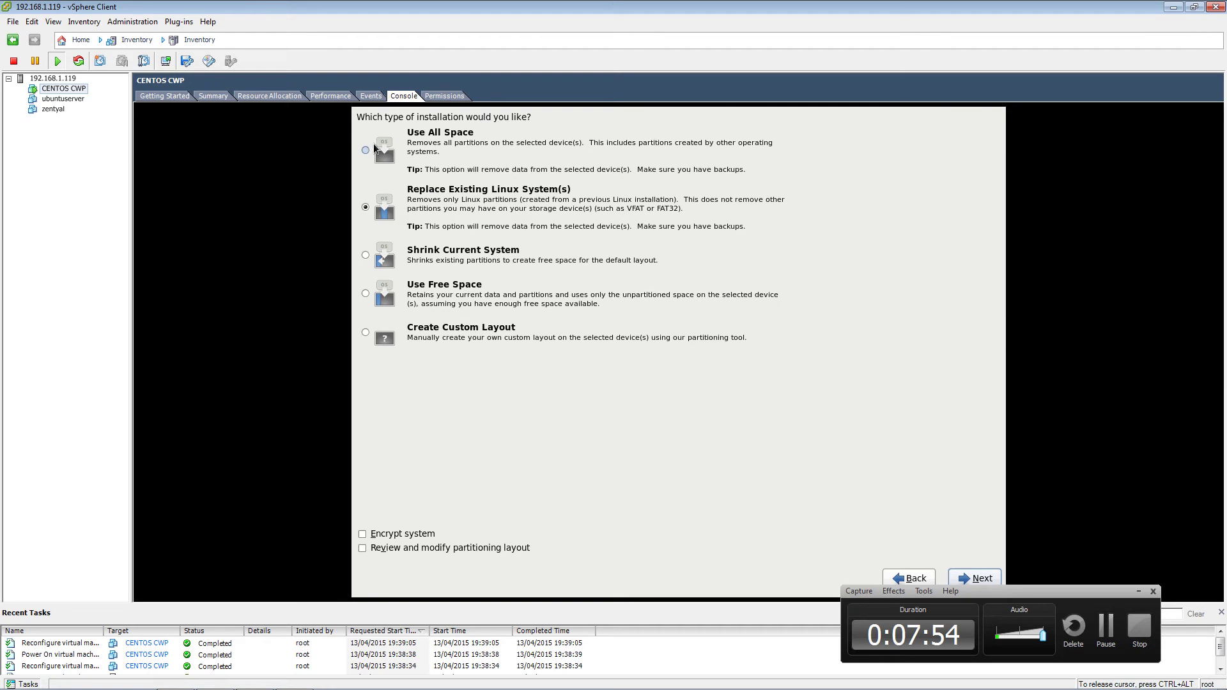
- Choose Use All Space for the virtual disk and write the partition changes to disk
{"action": "left_click", "coordinate": [367, 152]}
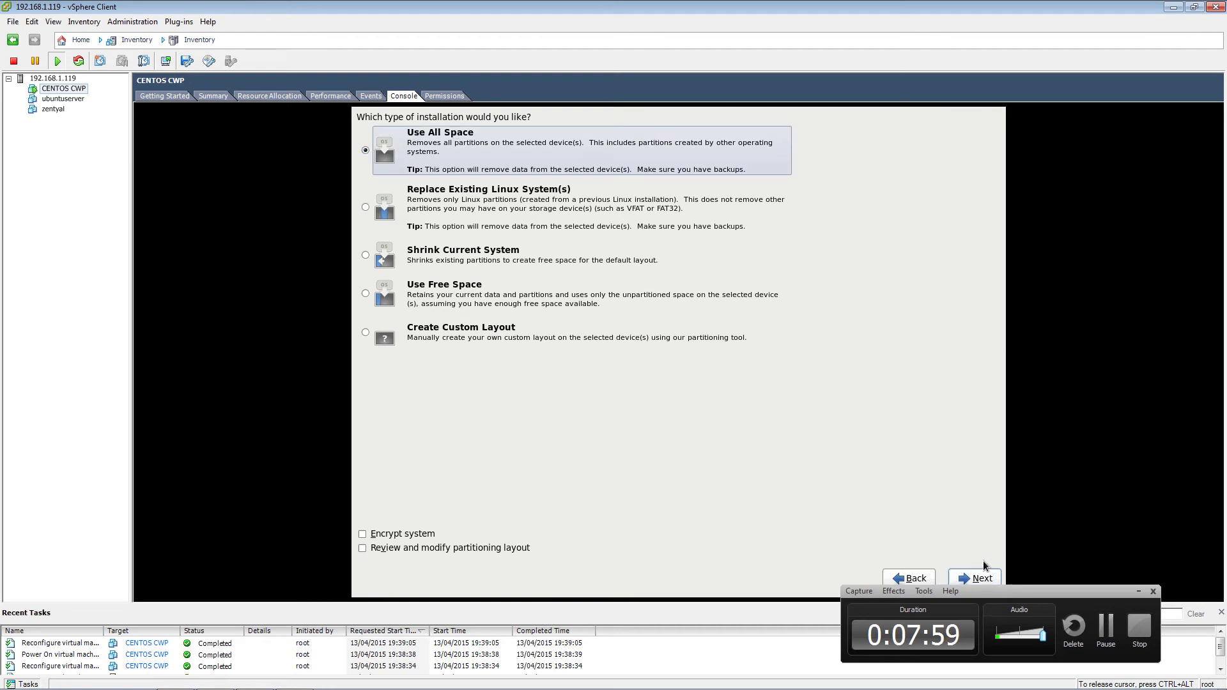
{"action": "left_click", "coordinate": [977, 576]}
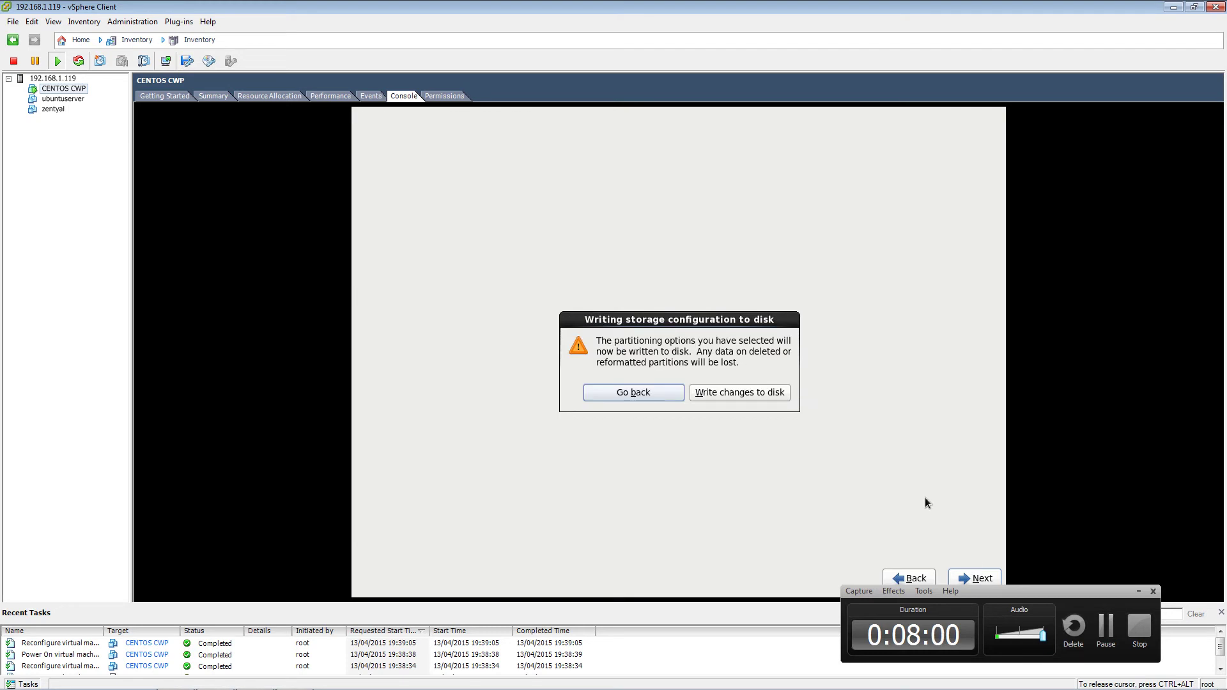
{"action": "left_click", "coordinate": [728, 393]}
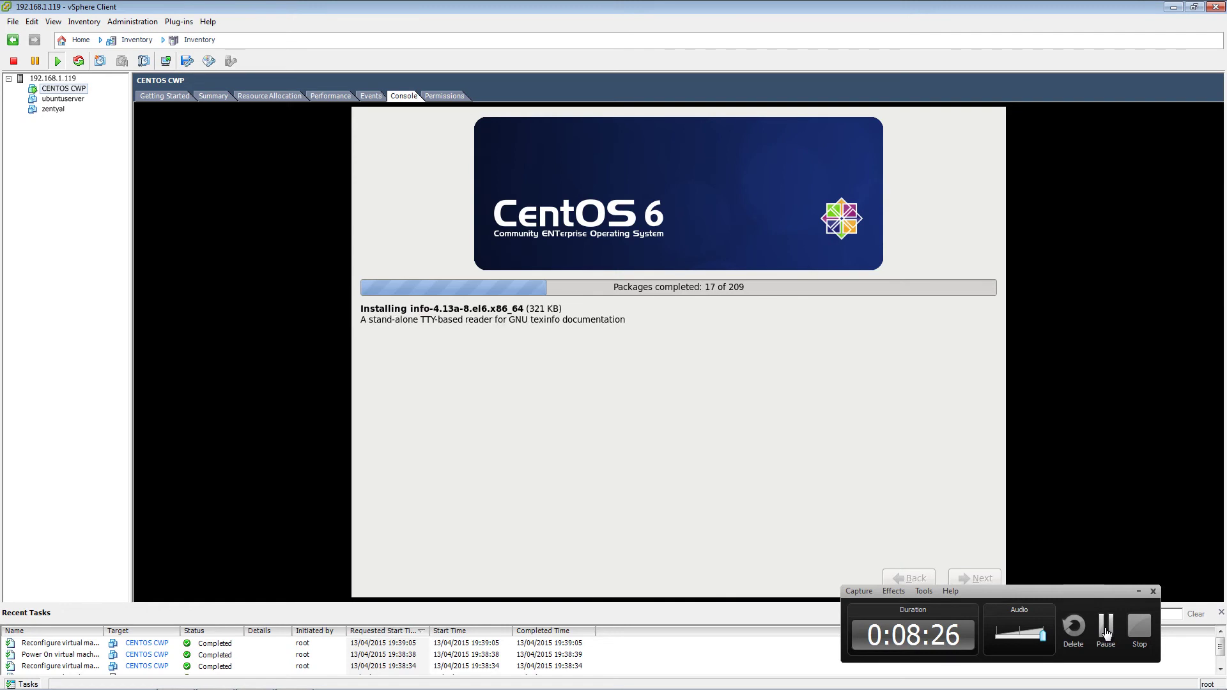
- Wait while all 209 packages install until the Congratulations reboot screen appears
{"action": "left_click", "coordinate": [1107, 633]}
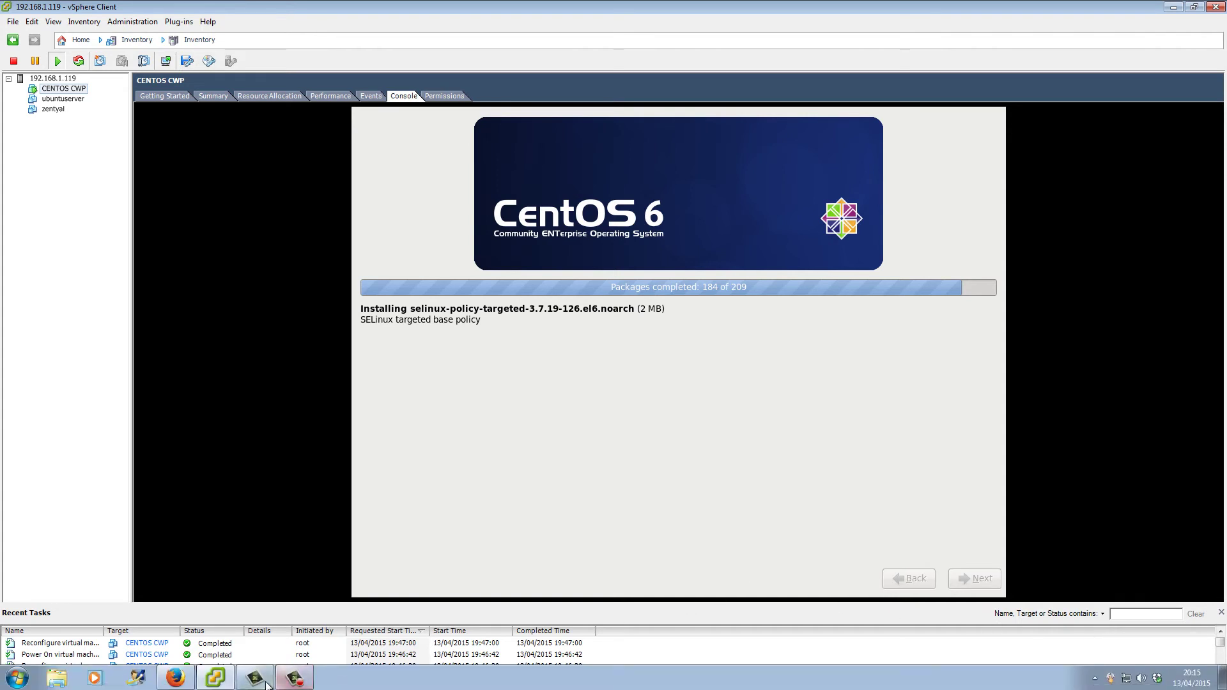
{"action": "left_click", "coordinate": [286, 684]}
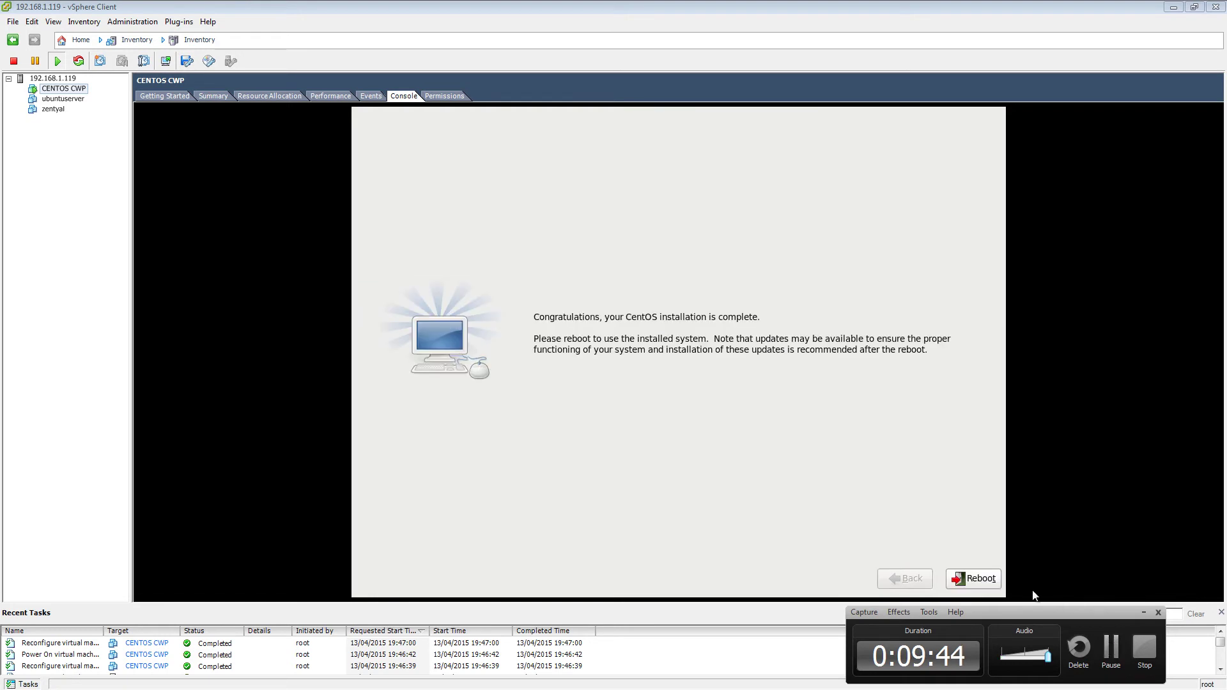
- Reboot into the new CentOS system, then switch to the CentOS Web Panel page in Firefox
{"action": "left_click", "coordinate": [989, 580]}
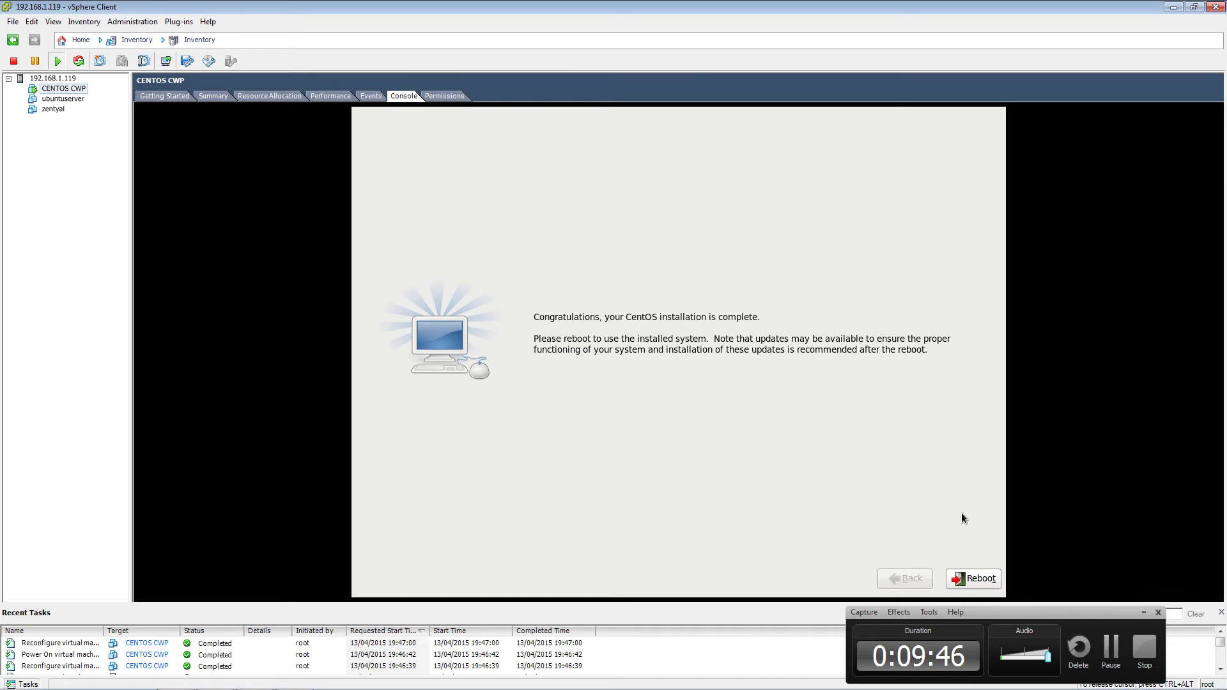
{"action": "left_click", "coordinate": [971, 581]}
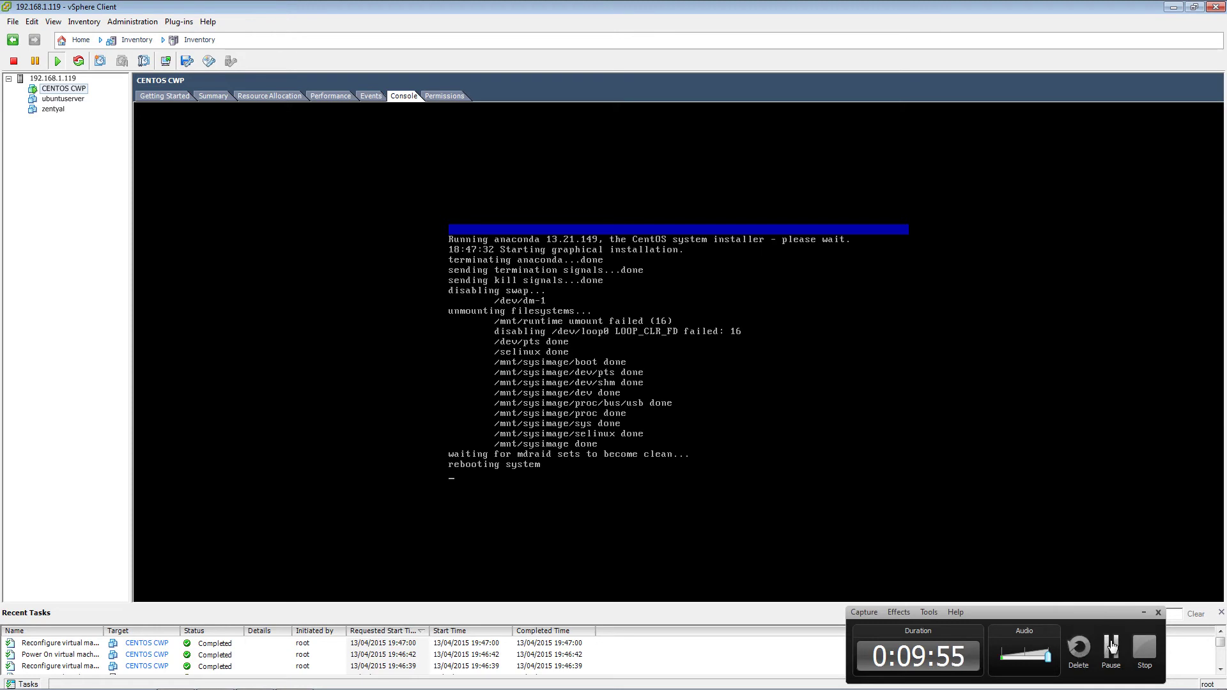
{"action": "left_click", "coordinate": [1111, 647]}
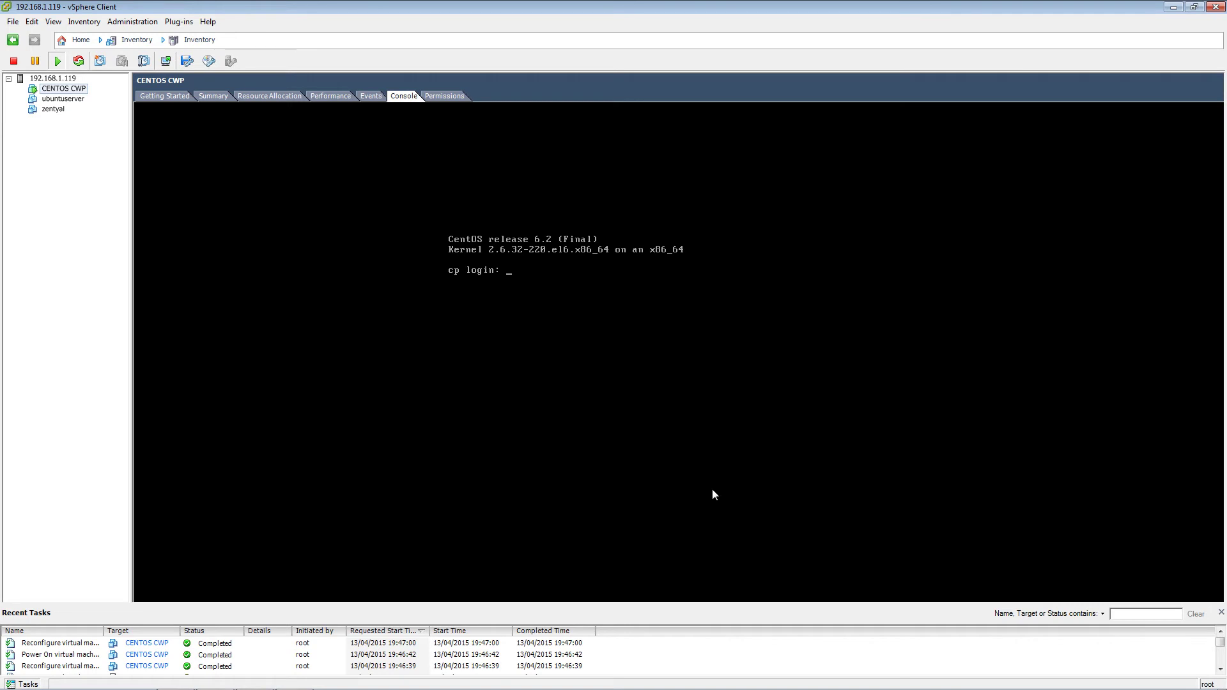
{"action": "mouse_move", "coordinate": [179, 687]}
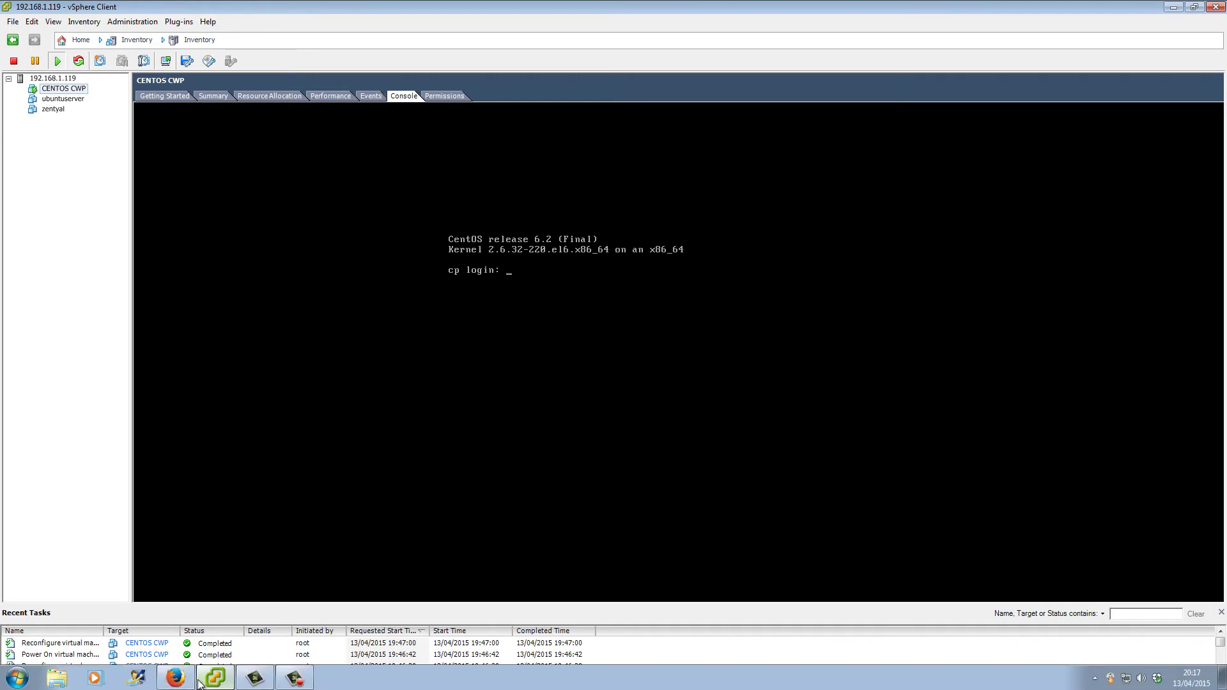
{"action": "left_click", "coordinate": [89, 647]}
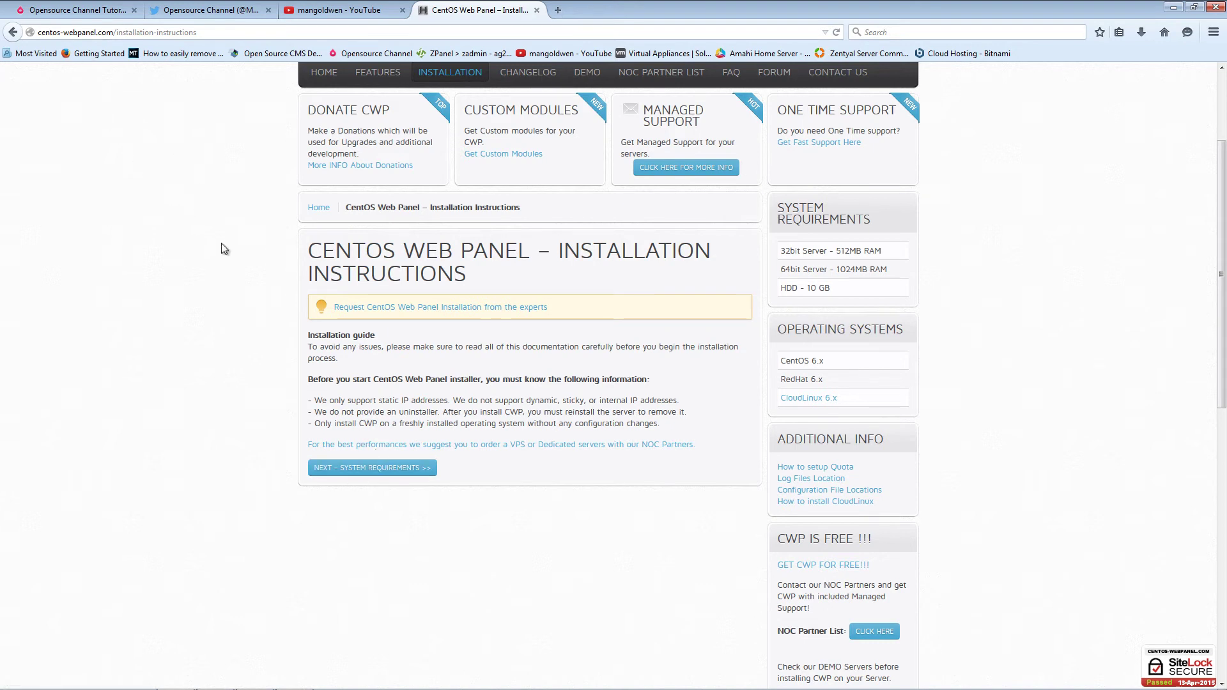
- Read CWP's System Requirements and Server Update pages, then return to the VM console
{"action": "left_click", "coordinate": [377, 472]}
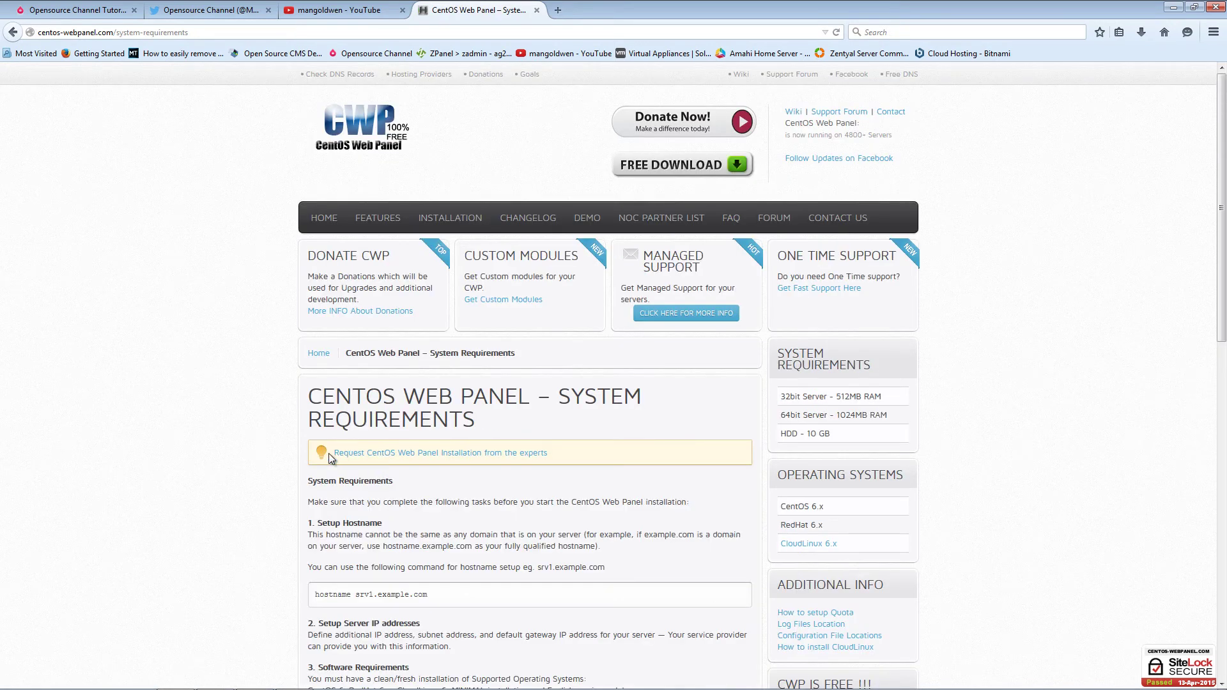
{"action": "scroll", "coordinate": [330, 453], "scroll_direction": "down", "scroll_amount": 4}
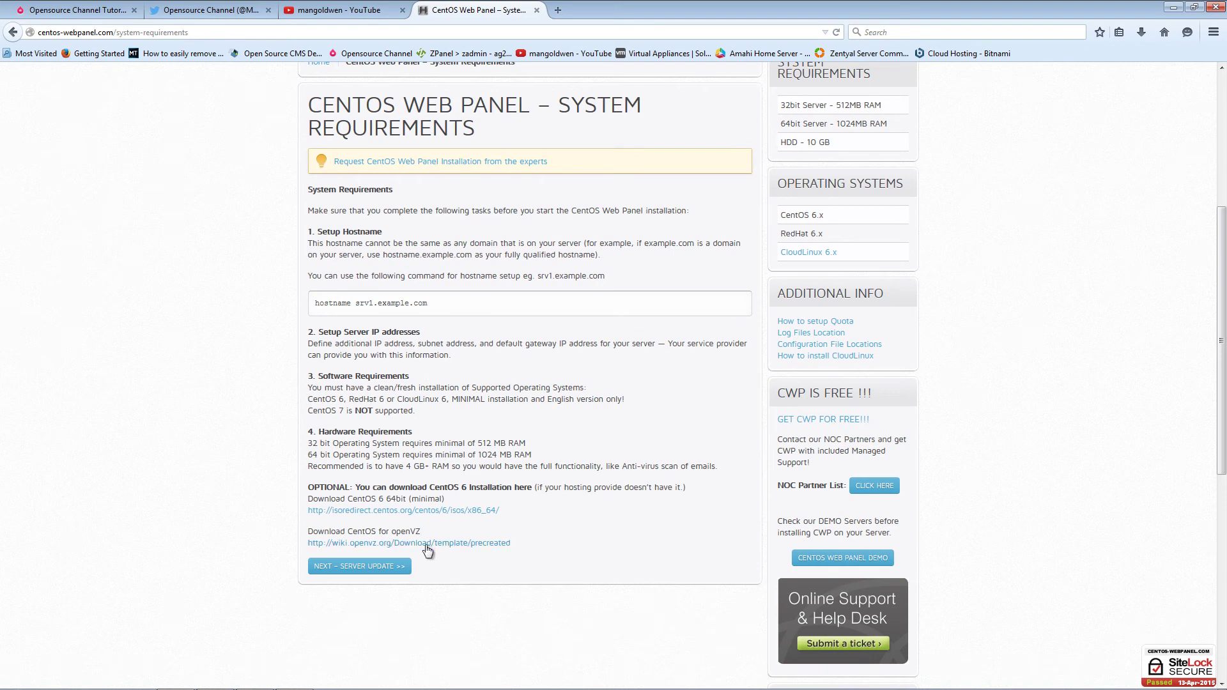
{"action": "left_click", "coordinate": [382, 567]}
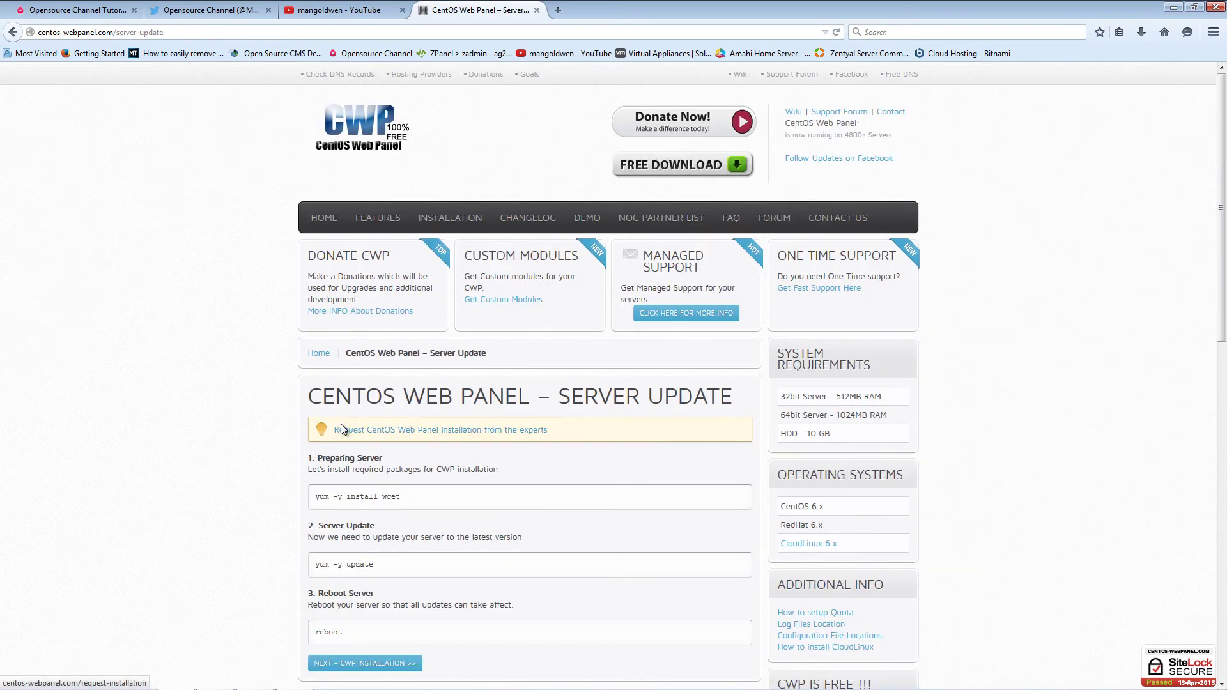
{"action": "scroll", "coordinate": [286, 423], "scroll_direction": "down", "scroll_amount": 3}
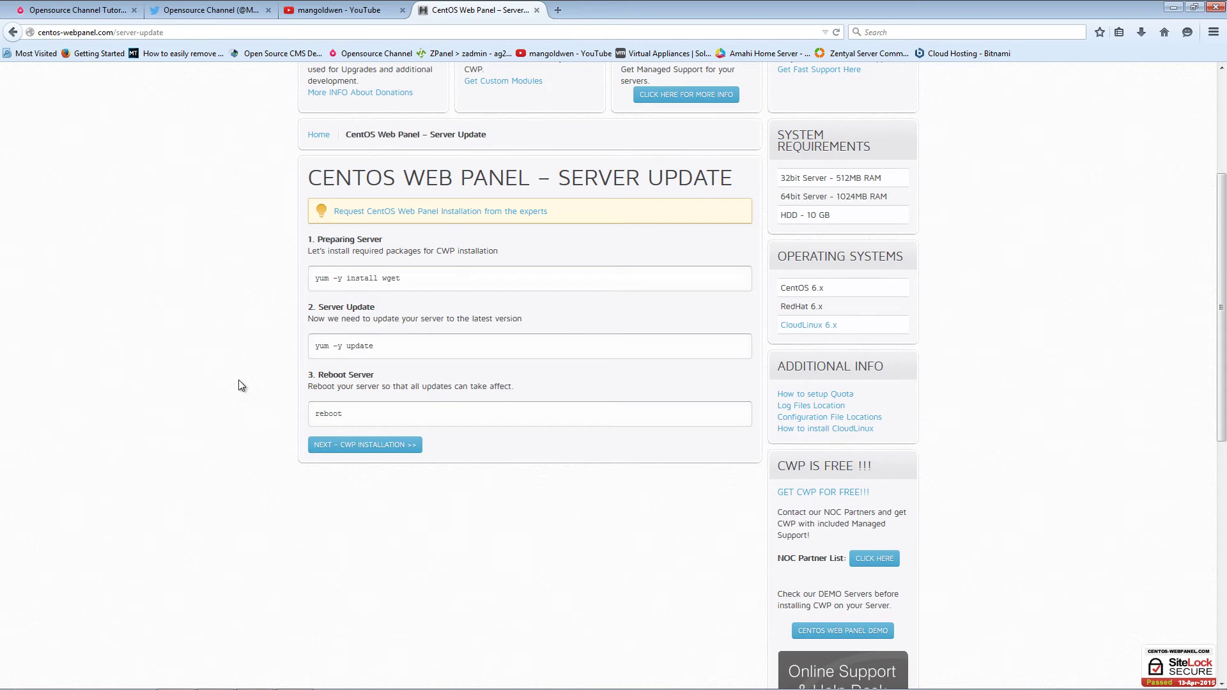
{"action": "scroll", "coordinate": [239, 385], "scroll_direction": "up", "scroll_amount": 5}
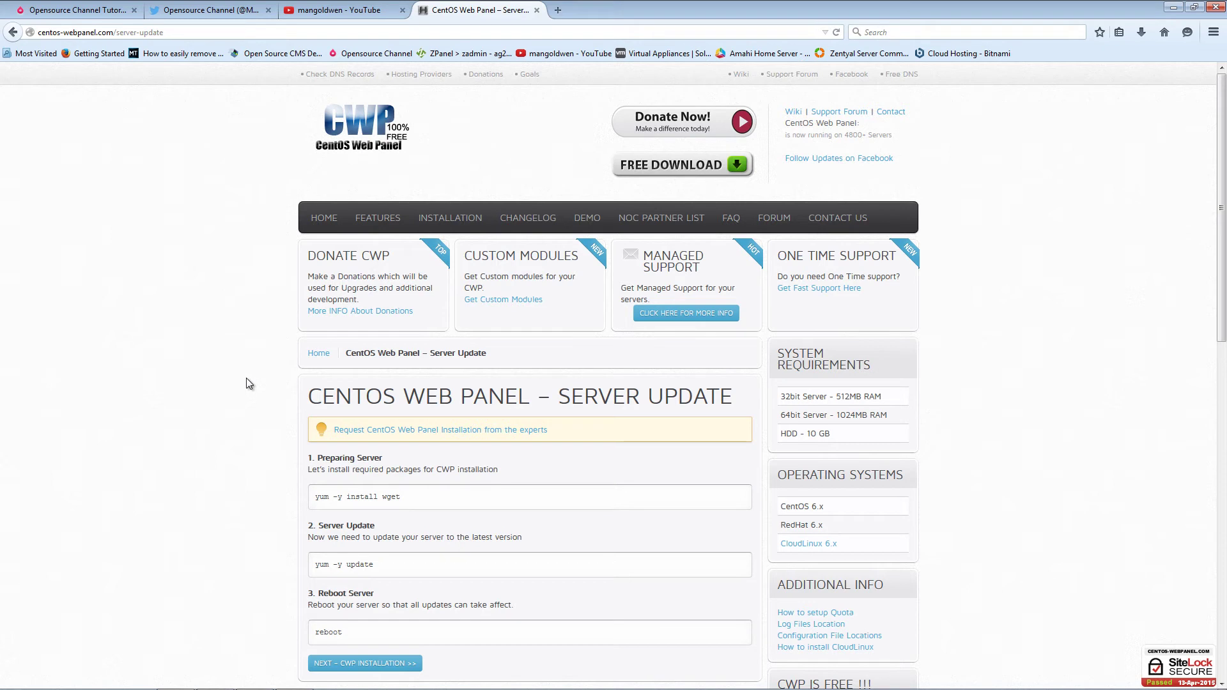
{"action": "key", "text": "alt+Tab"}
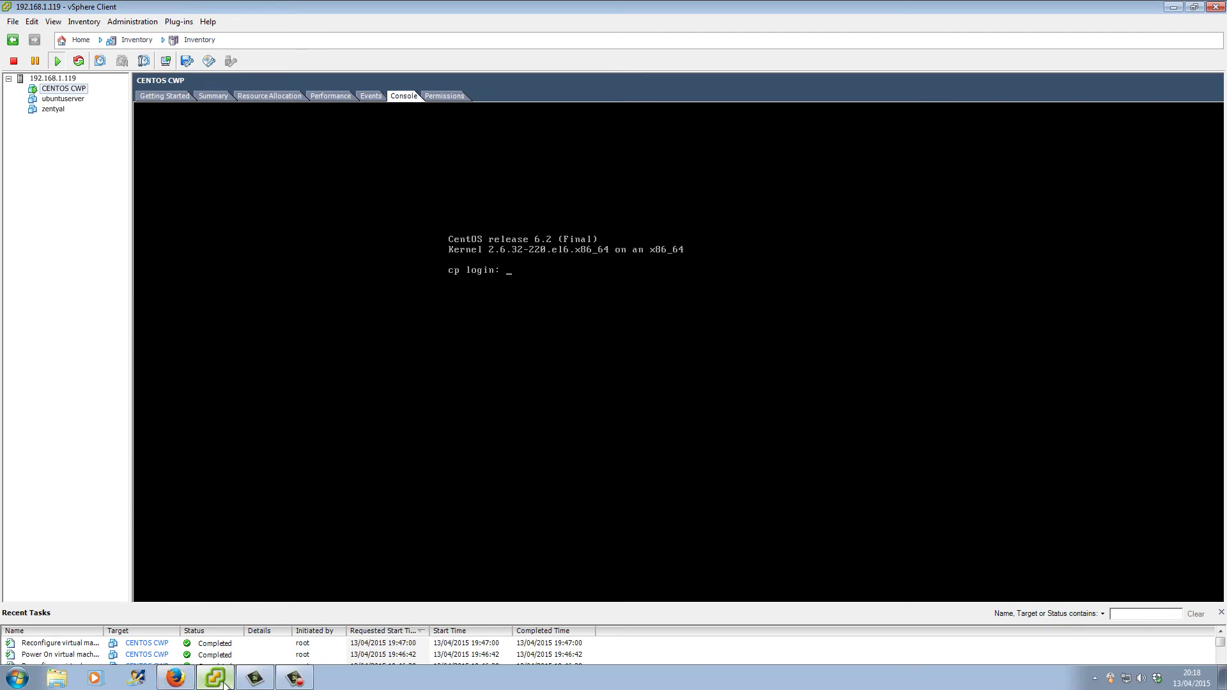
- Erase the stray characters from the CENTOS CWP console login line
{"action": "mouse_move", "coordinate": [222, 683]}
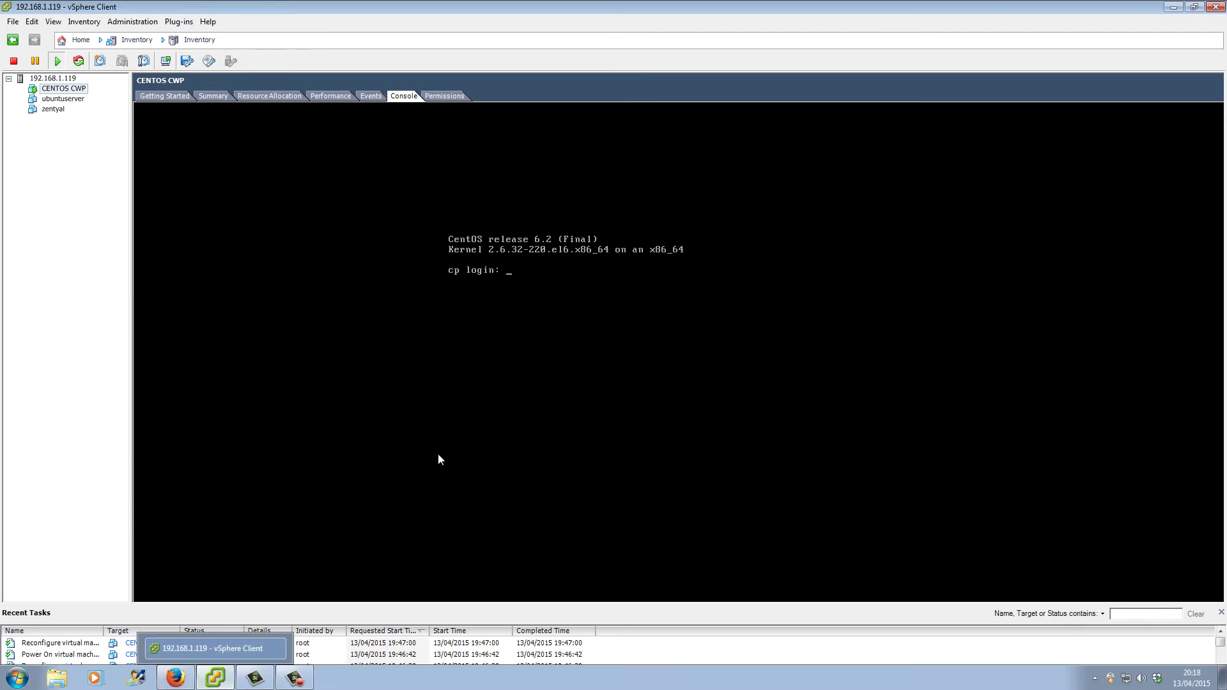
{"action": "left_click", "coordinate": [543, 272]}
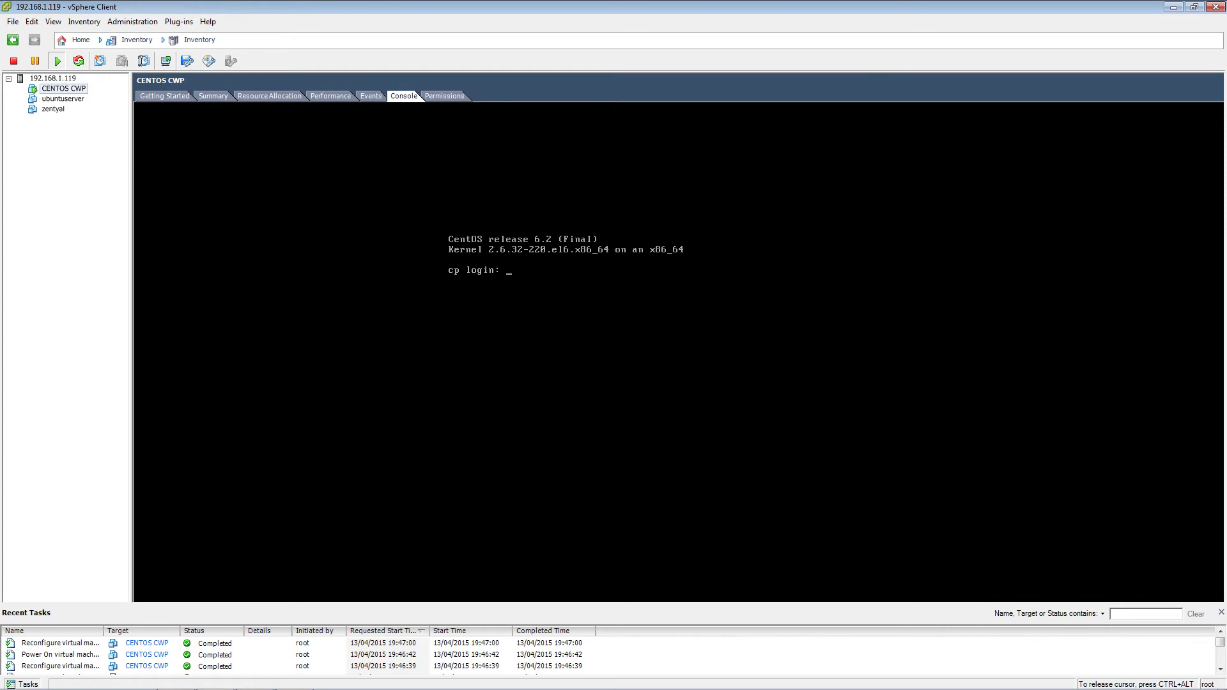
{"action": "key", "text": "alt+Tab"}
{"action": "key", "text": "alt+Tab"}
{"action": "key", "text": "BackSpace"}
{"action": "key", "text": "BackSpace"}
{"action": "key", "text": "BackSpace"}
{"action": "key", "text": "BackSpace"}
{"action": "key", "text": "ctrl+alt"}
{"action": "left_click", "coordinate": [596, 597]}
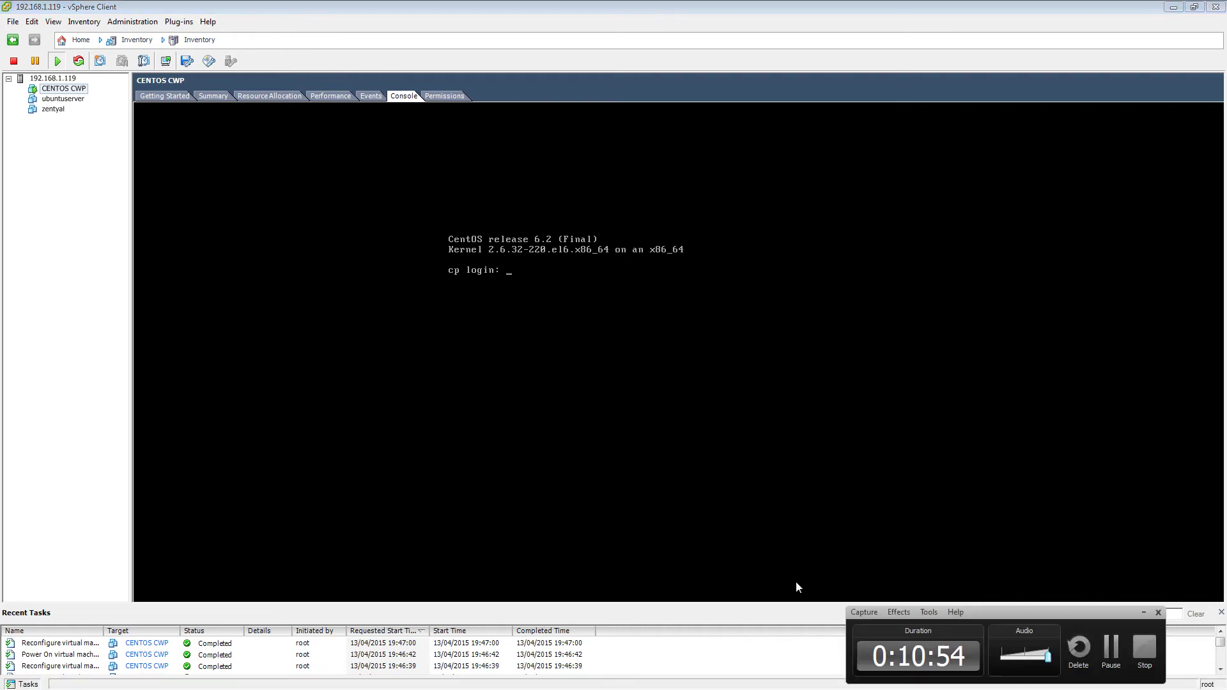
{"action": "left_click", "coordinate": [1113, 644]}
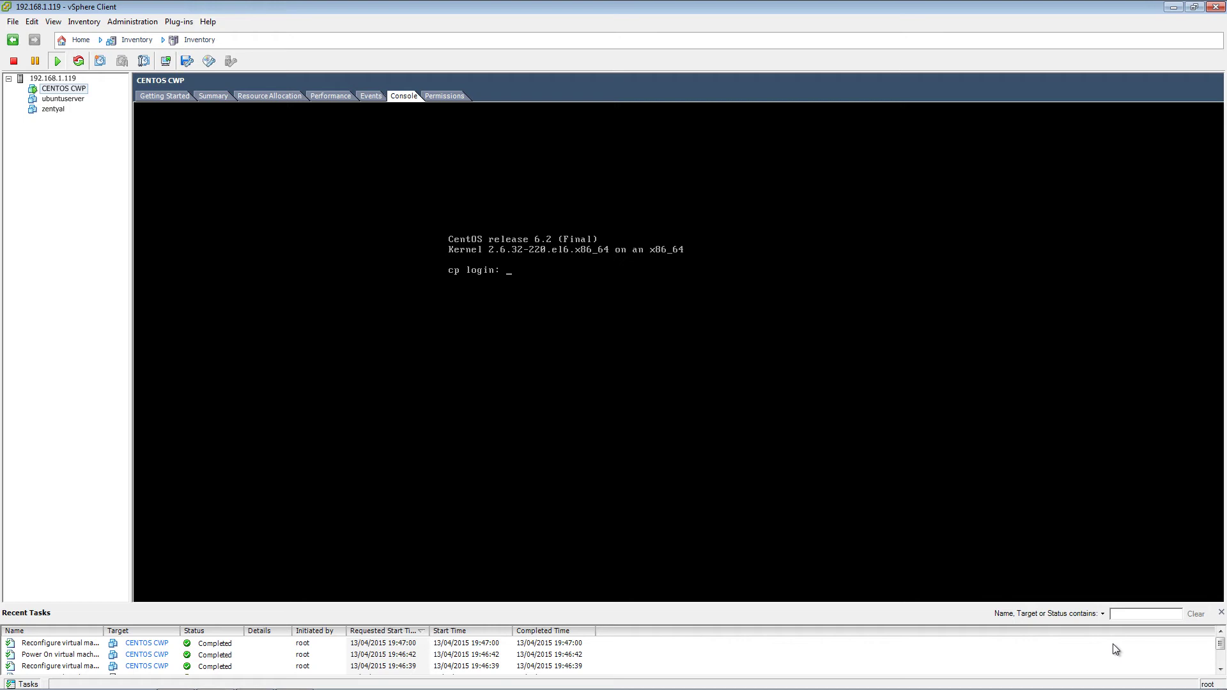
- Log in to the console as root with the root password and start typing yum
{"action": "left_click", "coordinate": [494, 376]}
{"action": "type", "text": "root"}
{"action": "key", "text": "Return"}
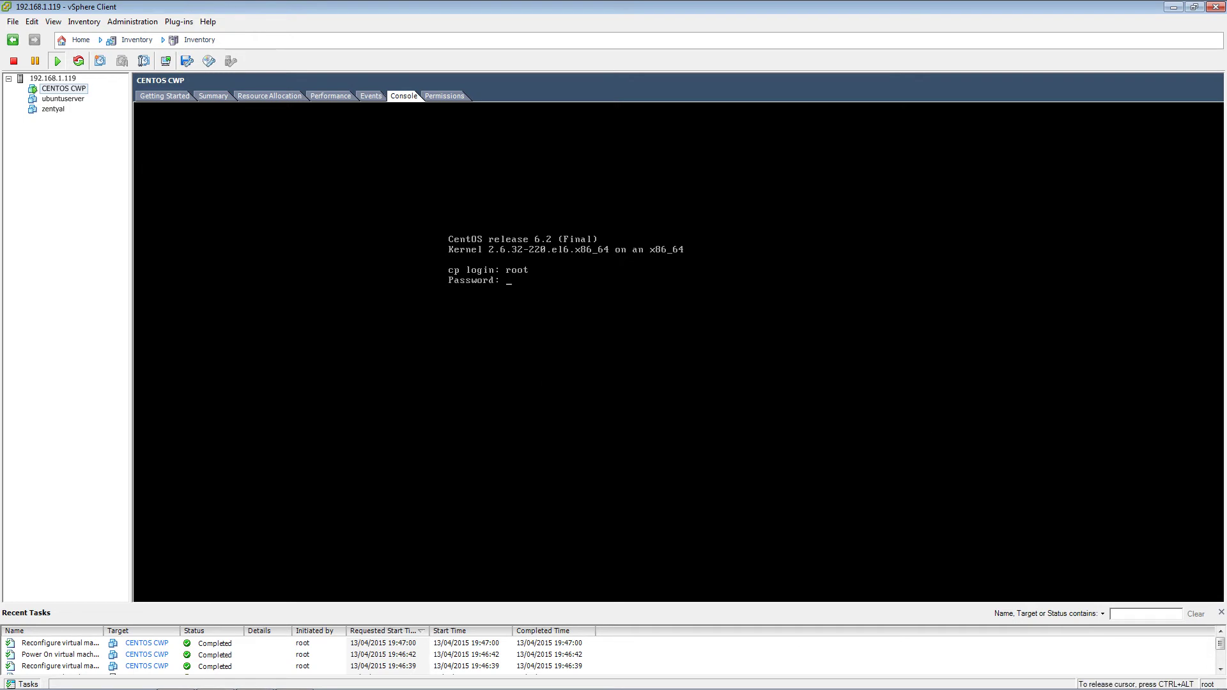
{"action": "key", "text": "Return"}
{"action": "type", "text": "yum"}
- Complete the yum -y install wget command to install wget 1.12 with its dependencies
{"action": "type", "text": "y install wget"}
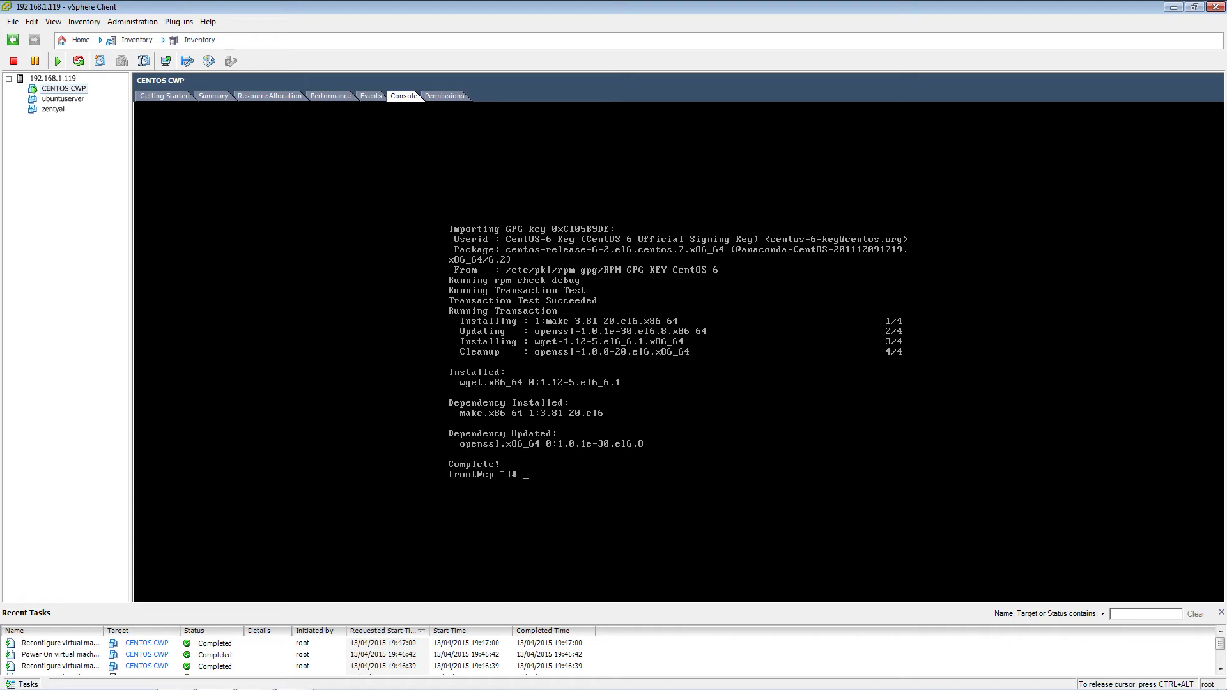
- Run yum -y update to download and install all 153 package updates
{"action": "type", "text": "yum -y update"}
{"action": "key", "text": "Return"}
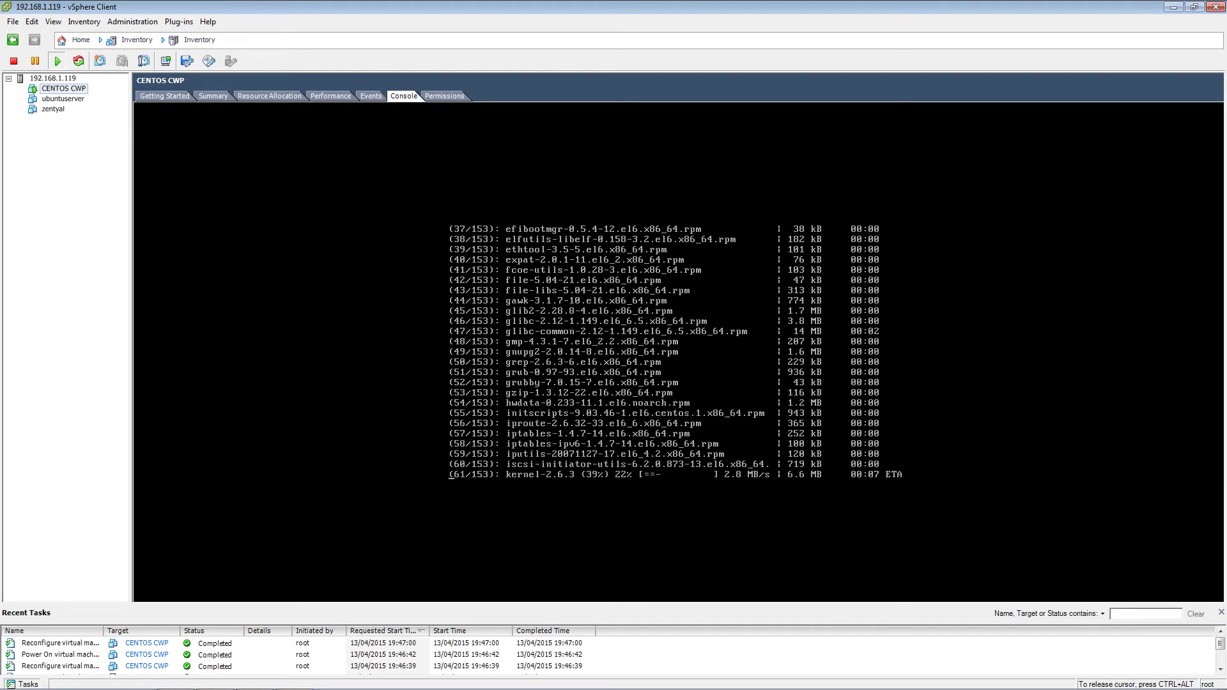
{"action": "key", "text": "ctrl+alt"}
{"action": "mouse_move", "coordinate": [224, 689]}
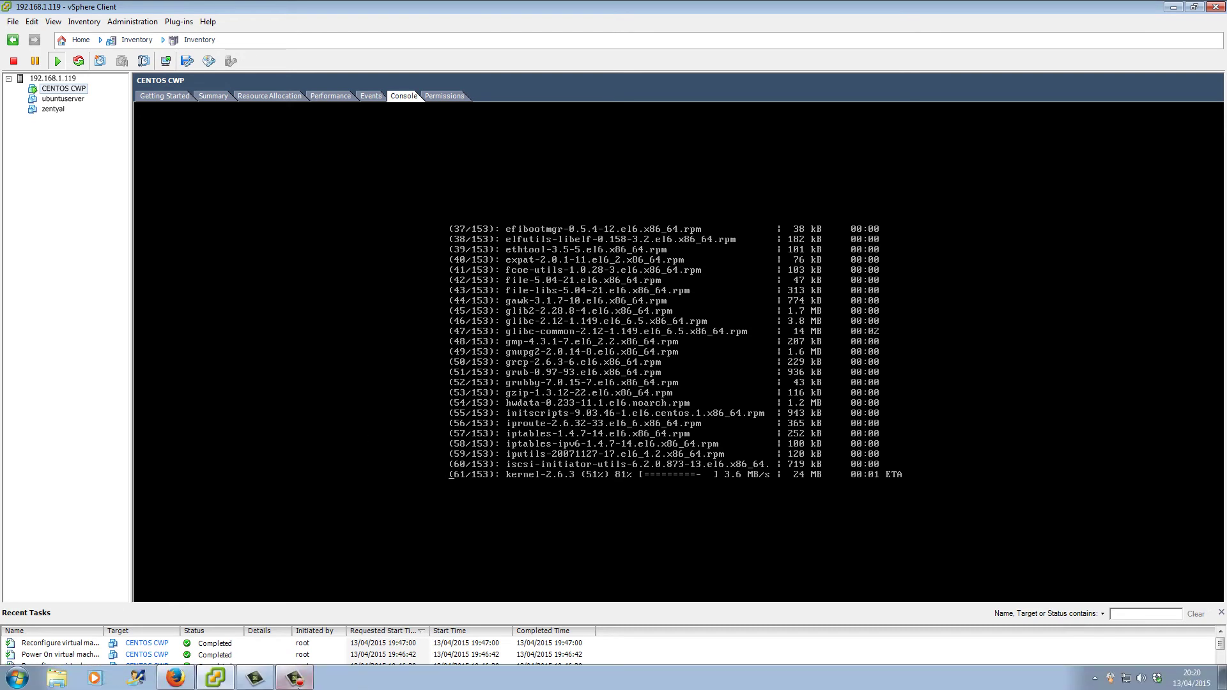
{"action": "left_click", "coordinate": [294, 677]}
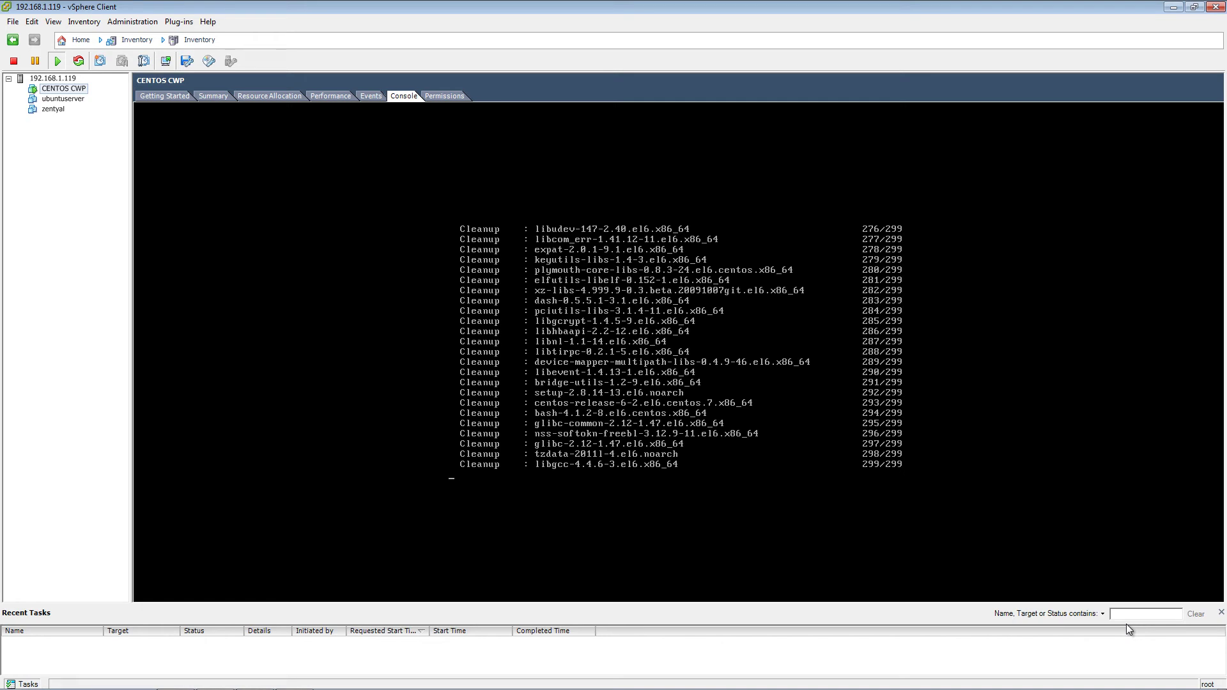
- Return to the console once the update reaches Complete! and type reboot
{"action": "left_click", "coordinate": [677, 500]}
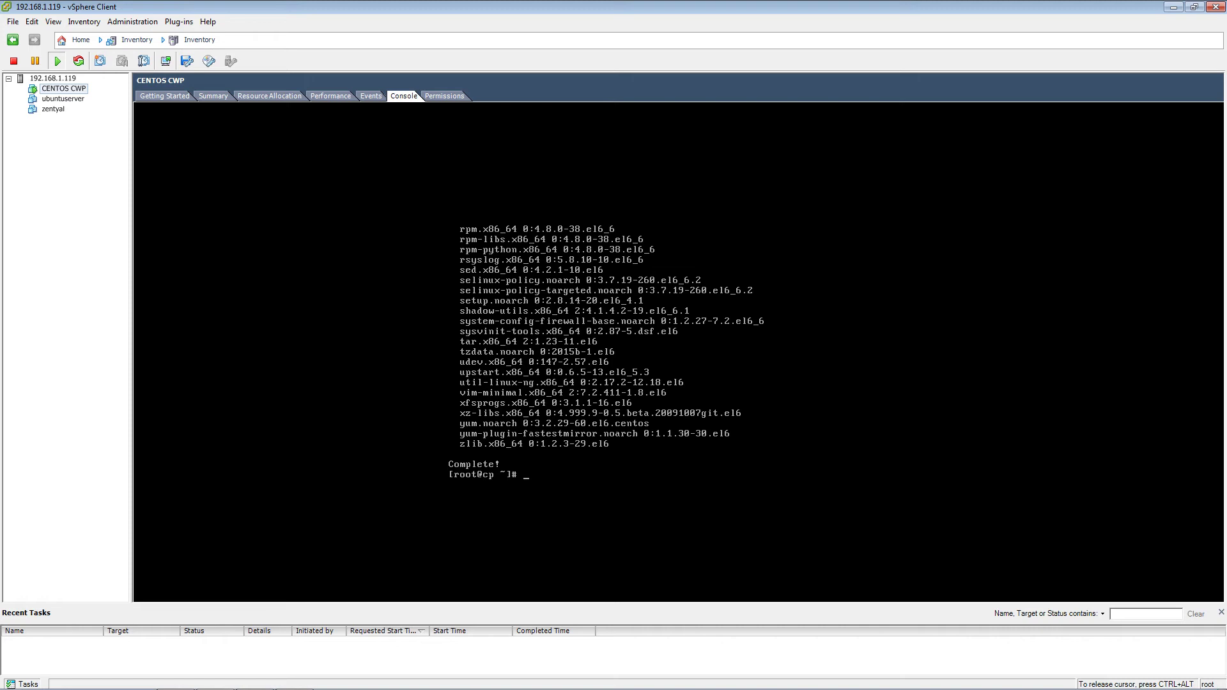
{"action": "type", "text": "reboot"}
- Reboot the VM, log back in as root, and begin changing to /usr/local
{"action": "key", "text": "Return"}
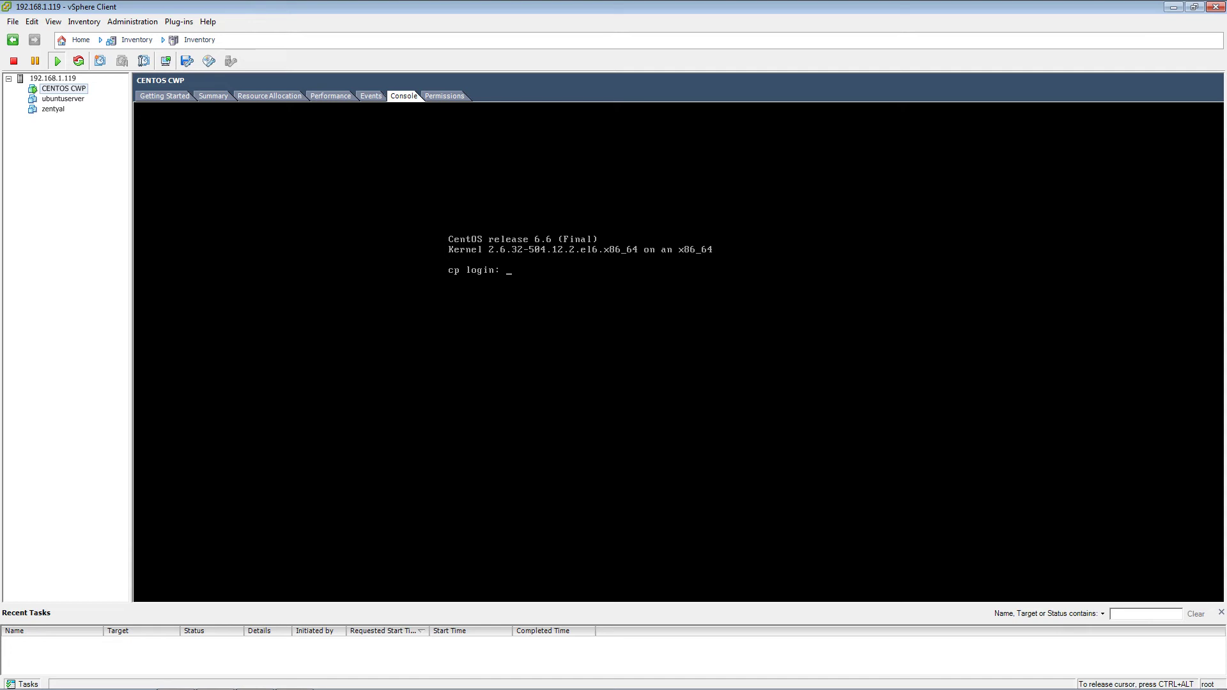
{"action": "type", "text": "root"}
{"action": "key", "text": "Return"}
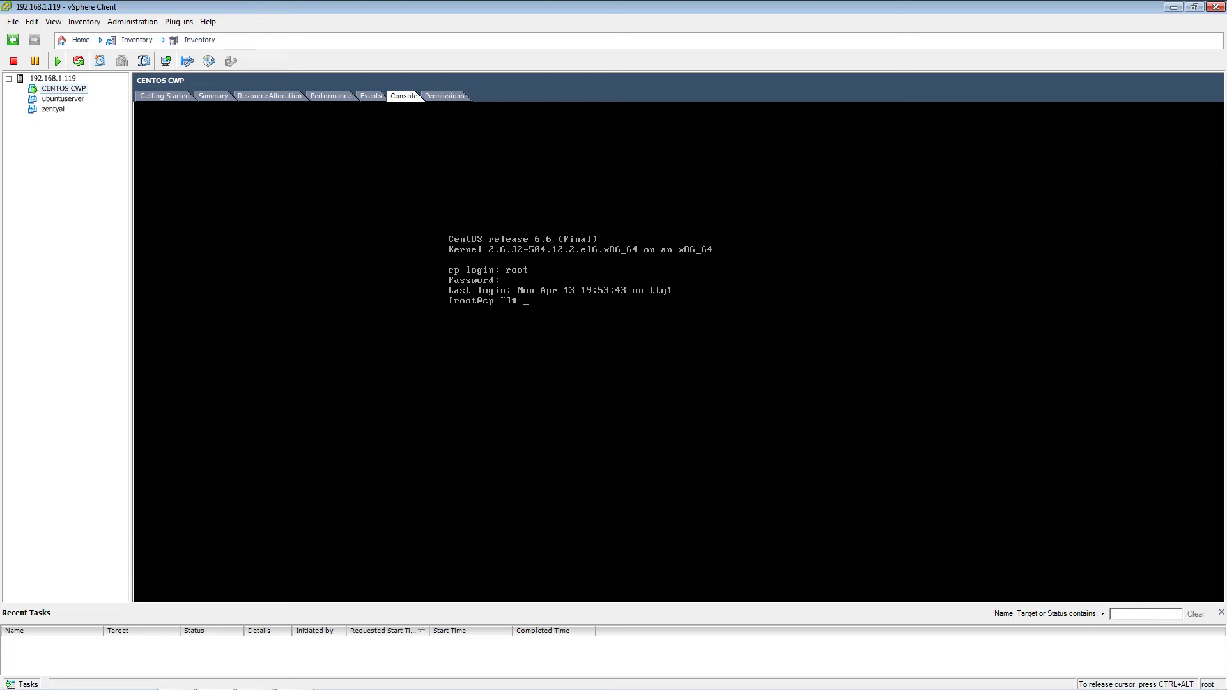
{"action": "type", "text": "cd"}
{"action": "type", "text": "/usr/local/"}
{"action": "type", "text": "src"}
{"action": "key", "text": "Return"}
{"action": "type", "text": "wget"}
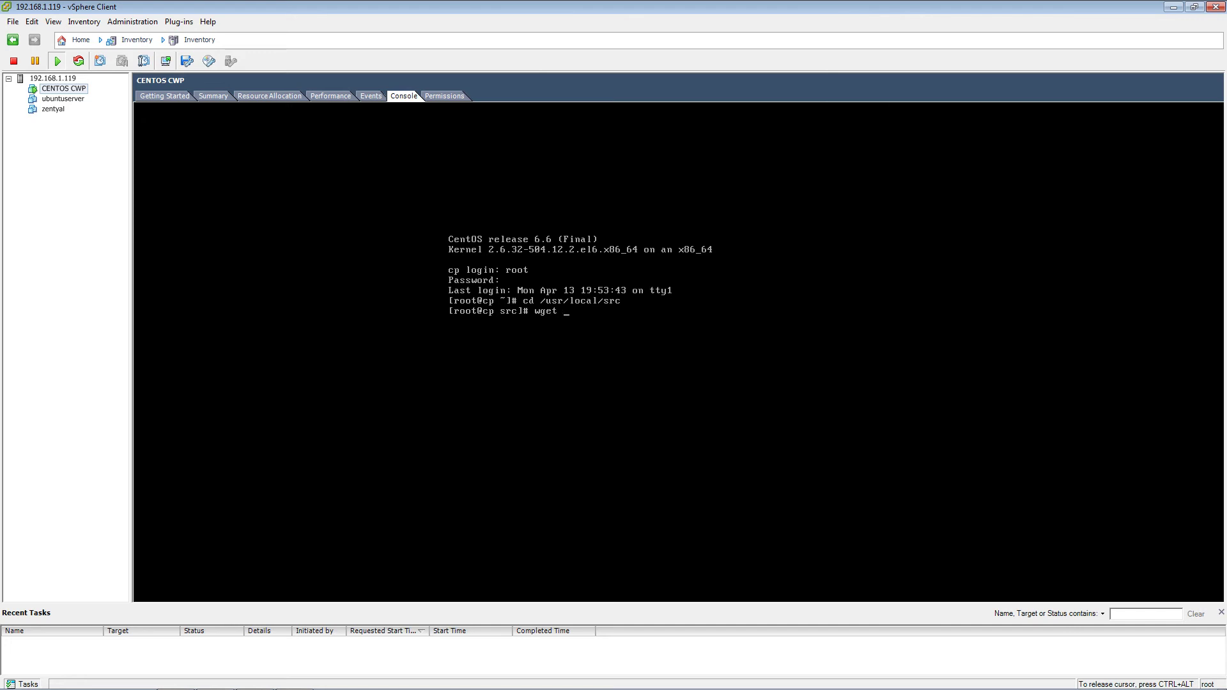
{"action": "type", "text": " http"}
{"action": "type", "text": "://centos"}
{"action": "type", "text": "-webpanel.com"}
{"action": "type", "text": "/ce"}
{"action": "key", "text": "BackSpace"}
{"action": "type", "text": "wp"}
{"action": "type", "text": "-latest"}
{"action": "key", "text": "Return"}
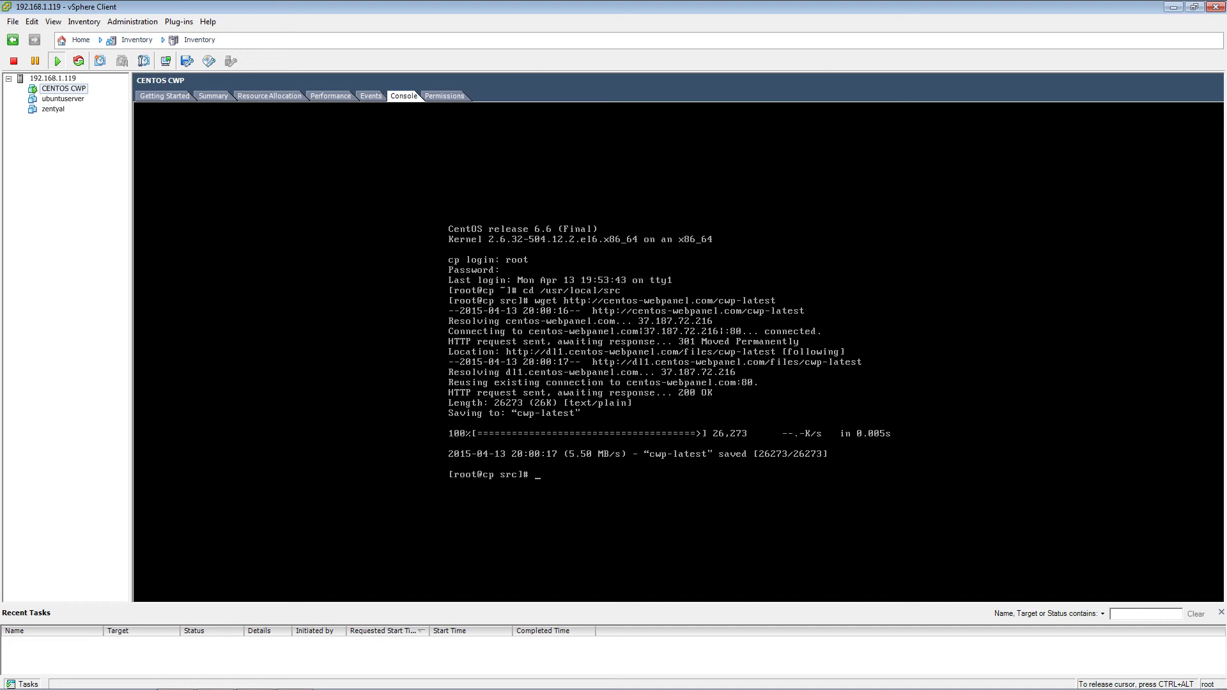
- Run sh cwp-latest to start the CWP installer building APR 1.5.1
{"action": "type", "text": "s"}
{"action": "type", "text": "s"}
{"action": "type", "text": "cwp-latest"}
{"action": "key", "text": "Return"}
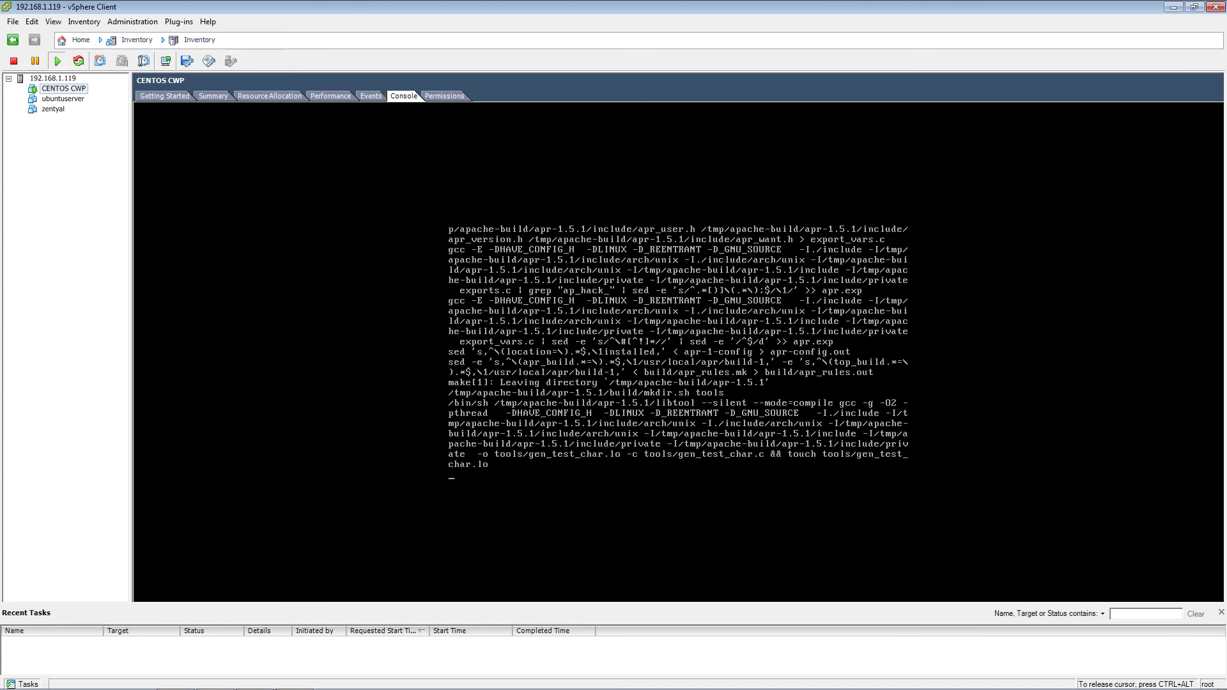
{"action": "key", "text": "ctrl+alt"}
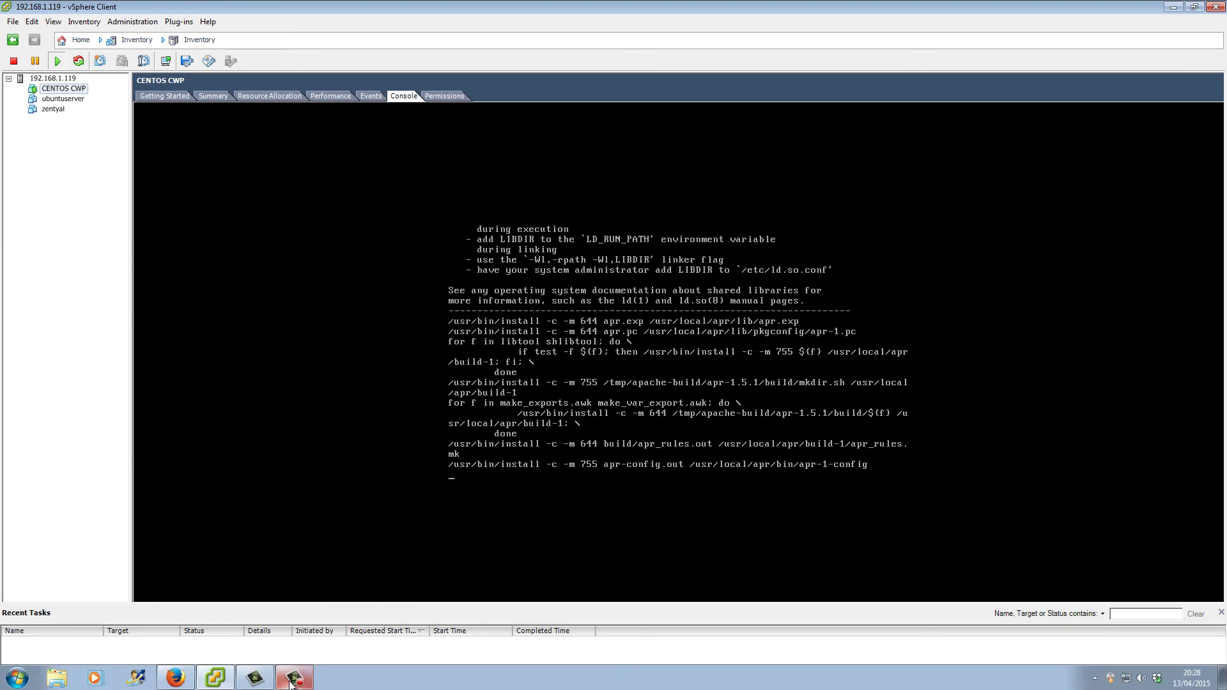
{"action": "left_click", "coordinate": [292, 680]}
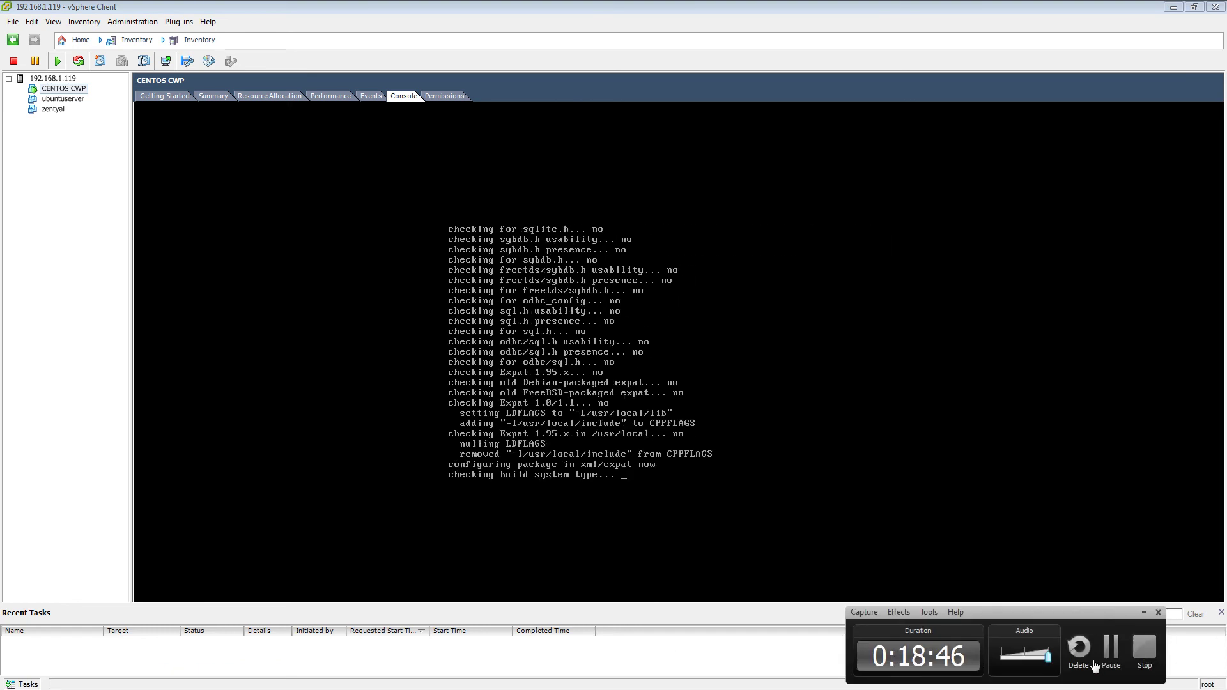
{"action": "left_click", "coordinate": [1110, 656]}
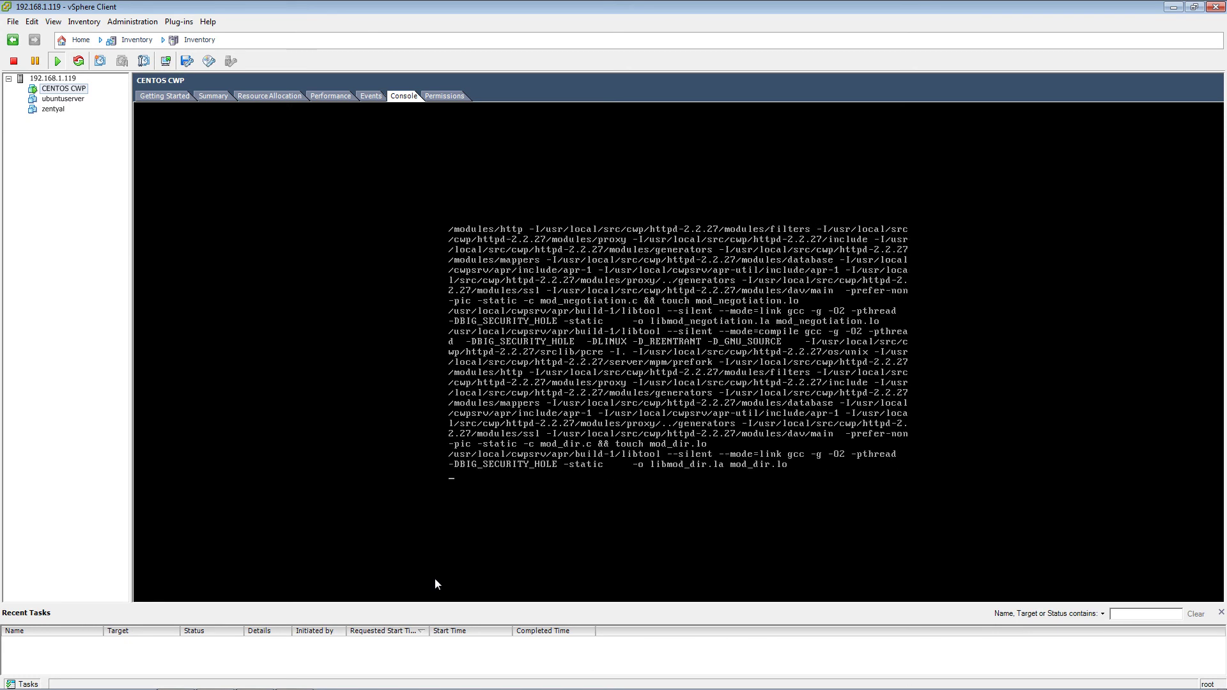
{"action": "mouse_move", "coordinate": [344, 688]}
{"action": "left_click", "coordinate": [289, 679]}
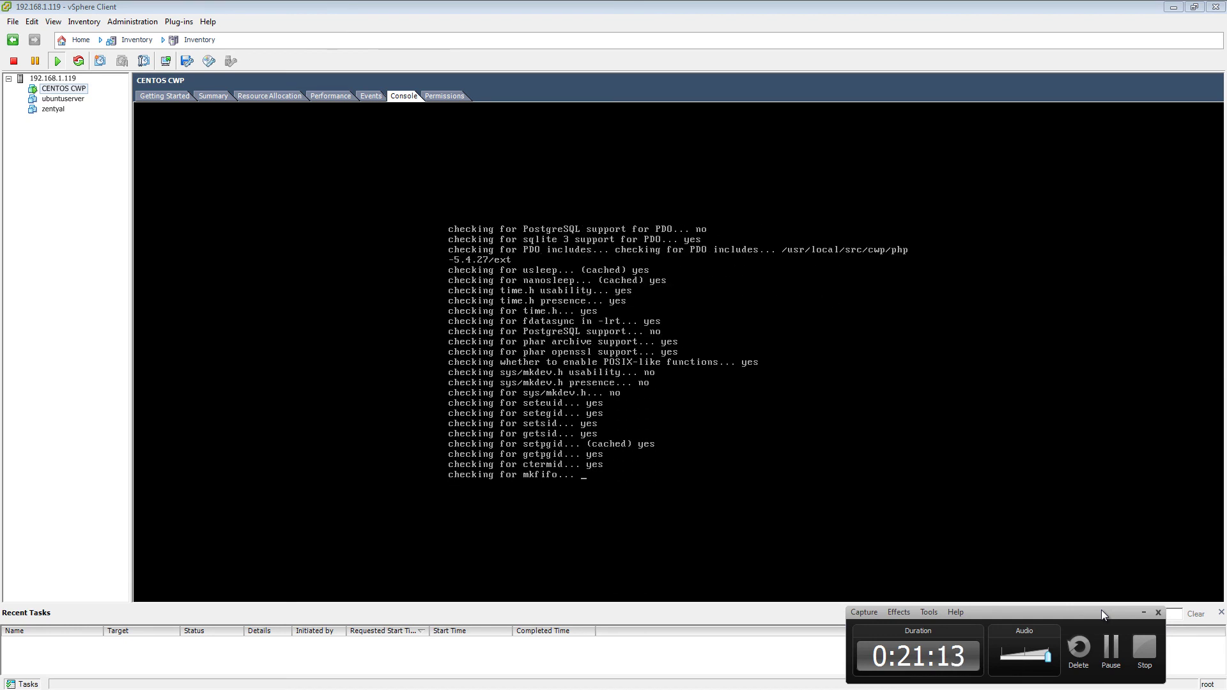
- Wait for the installer to report CWP Installed with the admin GUI on port 2030
{"action": "left_click", "coordinate": [1115, 660]}
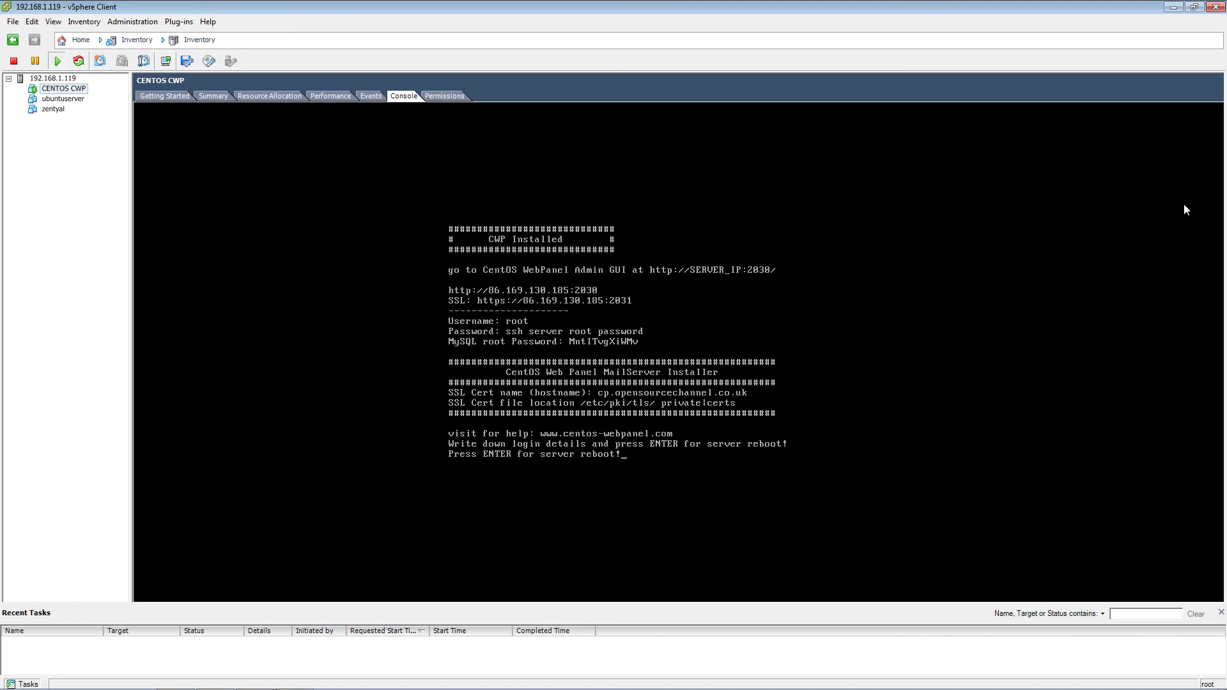
- Confirm the post-install reboot so the VM restarts into CentOS 6.6
{"action": "left_click", "coordinate": [596, 463]}
{"action": "key", "text": "Return"}
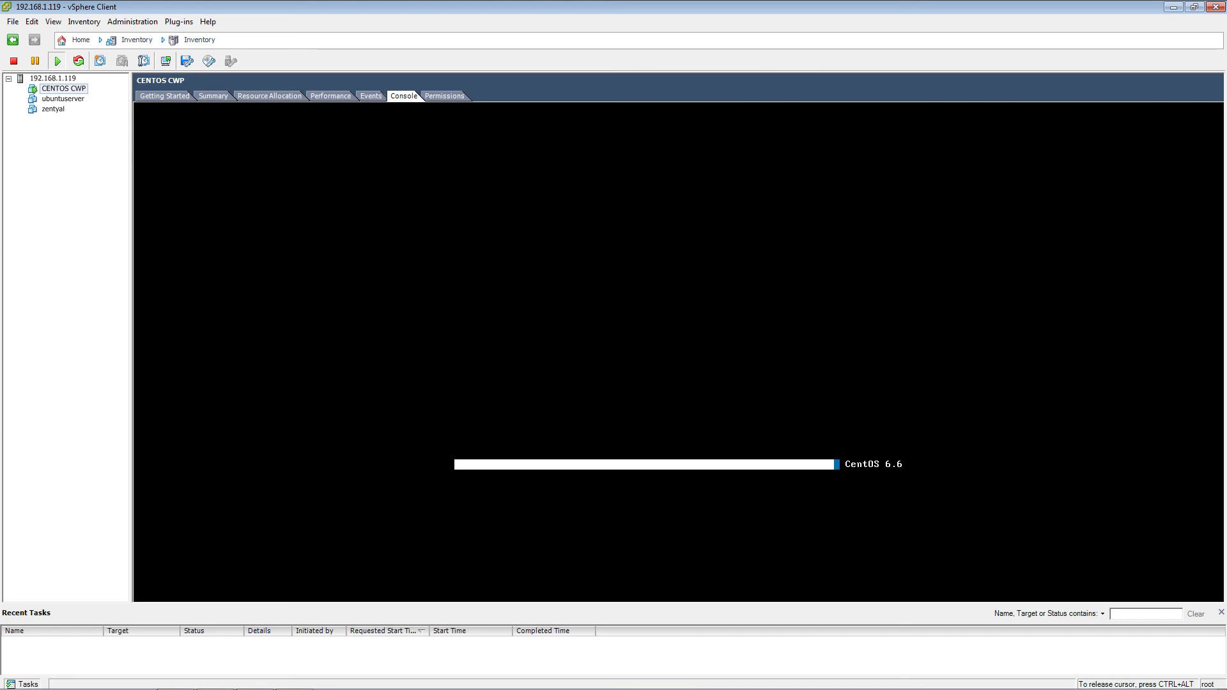
- Leave the booting VM and switch to the CWP configuration page in Firefox
{"action": "key", "text": "ctrl+alt"}
{"action": "mouse_move", "coordinate": [219, 685]}
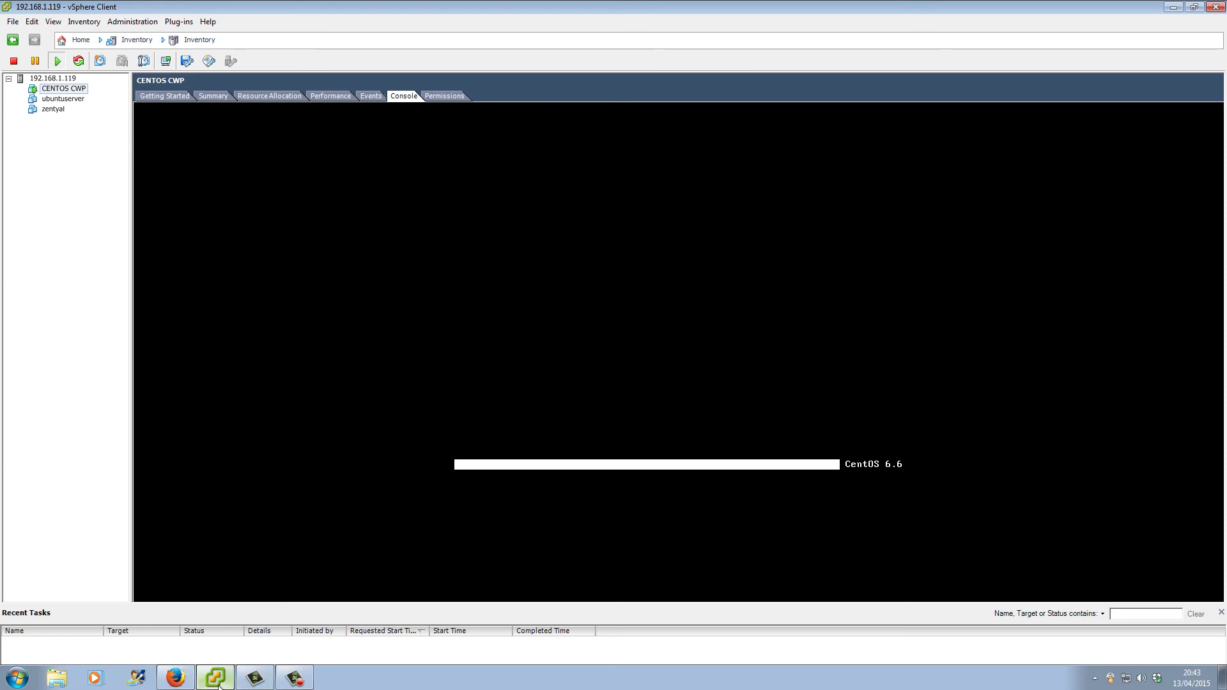
{"action": "left_click", "coordinate": [175, 678]}
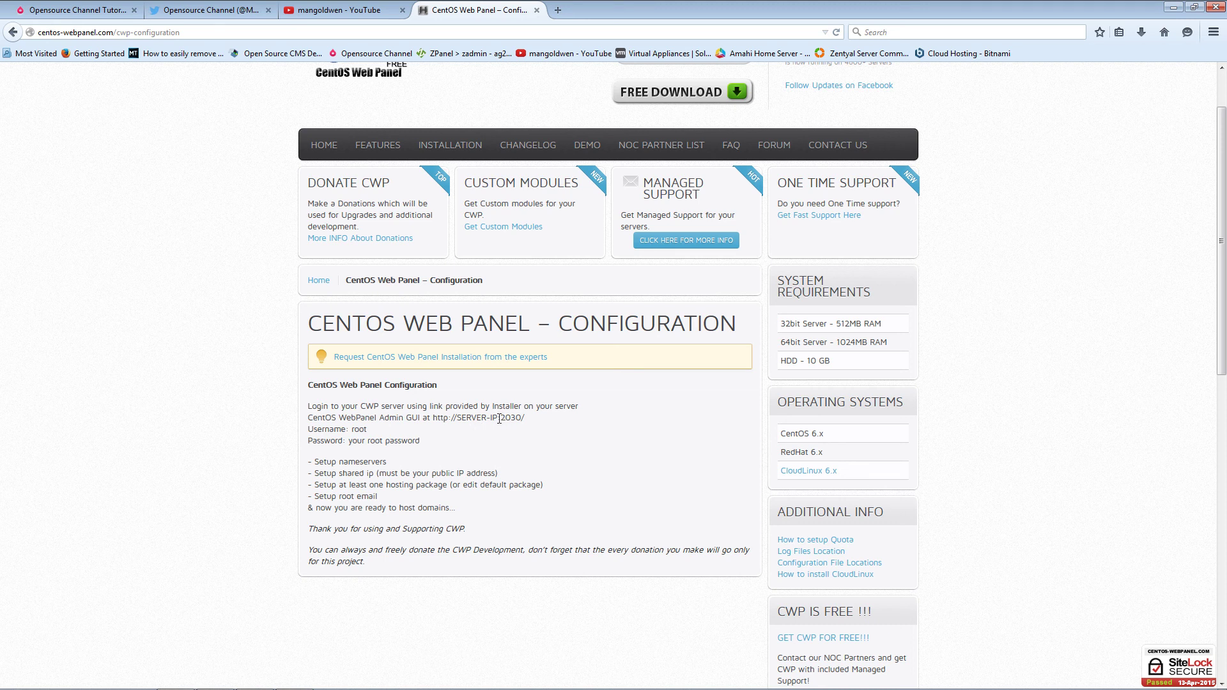
{"action": "left_click_drag", "start_coordinate": [501, 419], "coordinate": [523, 417]}
{"action": "right_click", "coordinate": [521, 419]}
{"action": "left_click", "coordinate": [495, 442]}
{"action": "left_click_drag", "start_coordinate": [349, 429], "coordinate": [378, 436]}
- Return to the CENTOS CWP VM console and enter root as the login name
{"action": "key", "text": "alt+Tab"}
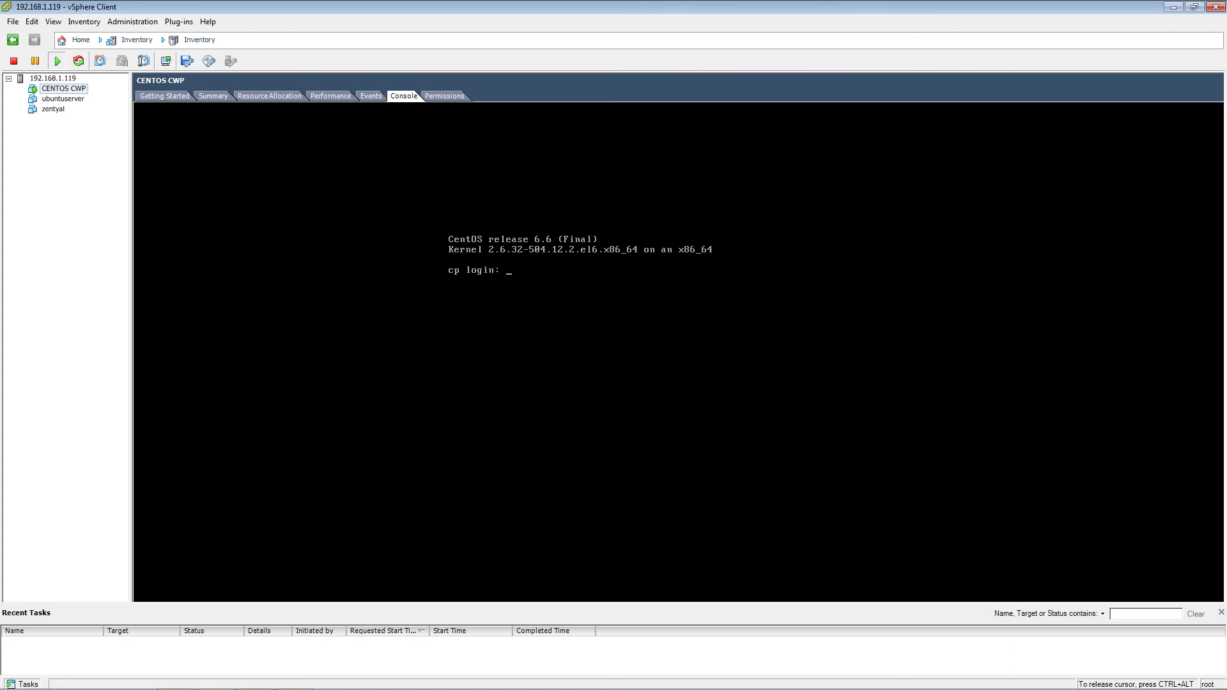
{"action": "type", "text": "root"}
{"action": "key", "text": "Return"}
{"action": "key", "text": "Return"}
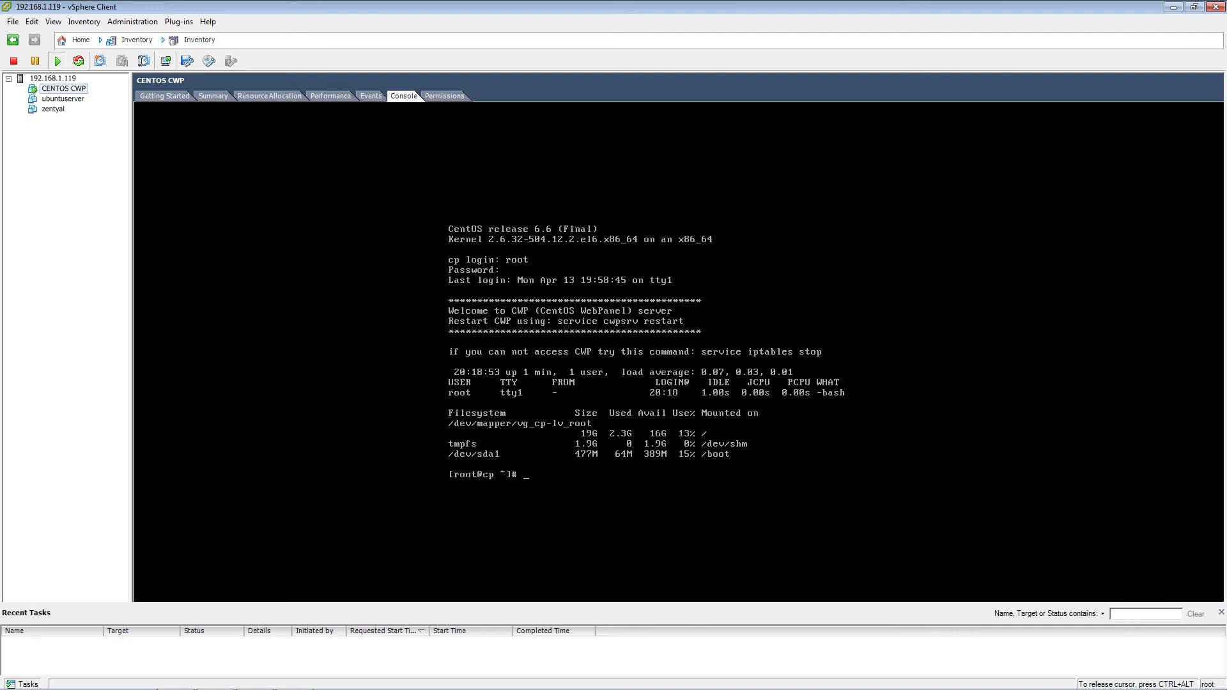
- Run ifconfig to show eth0 at 192.168.1.174, then release the cursor from the console
{"action": "type", "text": "ifconfig"}
{"action": "key", "text": "Return"}
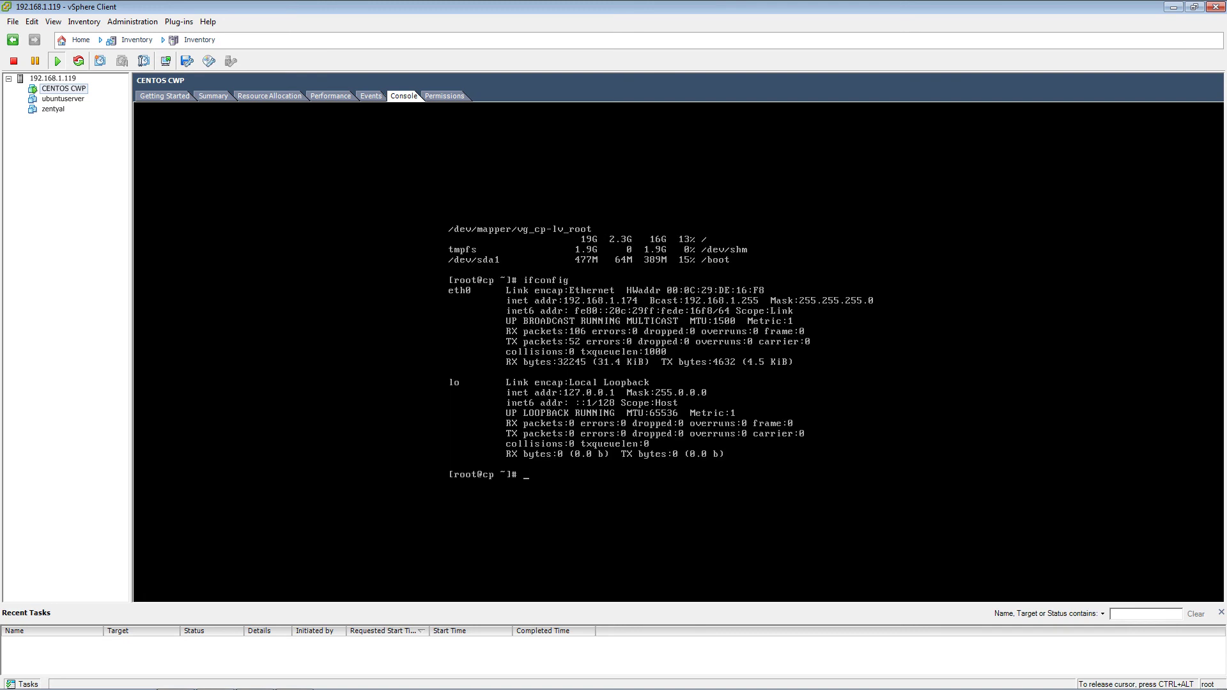
{"action": "key", "text": "ctrl+alt"}
- In a new Firefox tab, enter the address 192.168.1.174:2030
{"action": "mouse_move", "coordinate": [286, 685]}
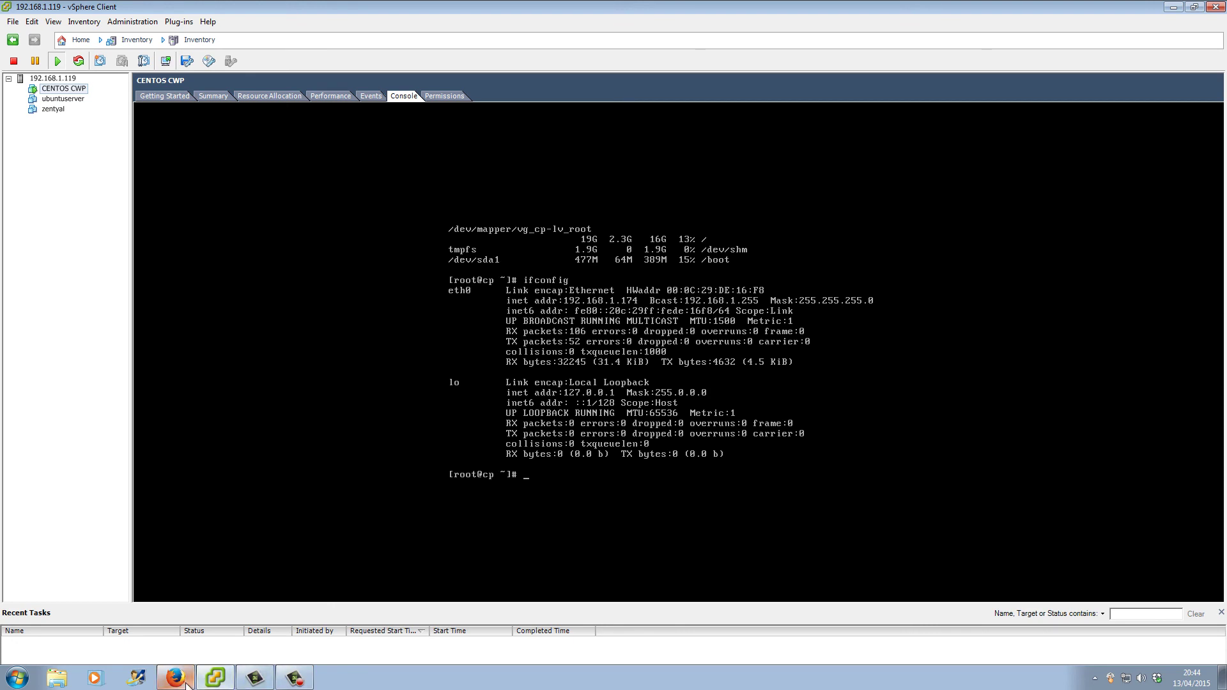
{"action": "left_click", "coordinate": [175, 677]}
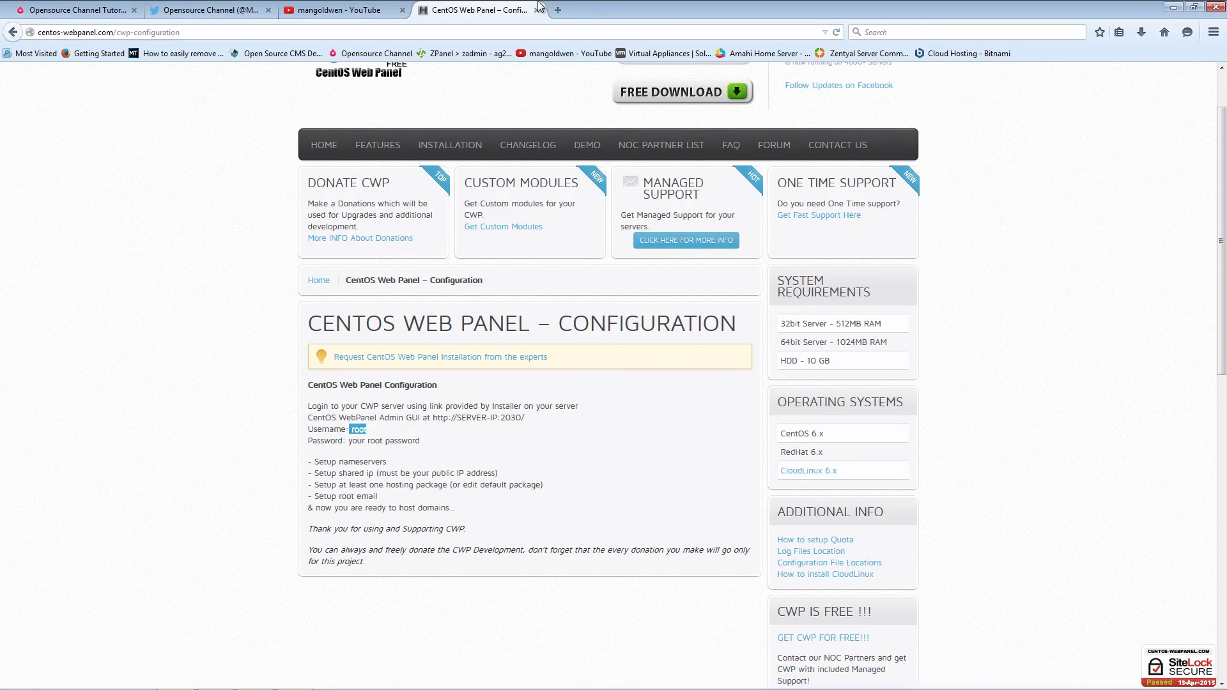
{"action": "left_click", "coordinate": [558, 10]}
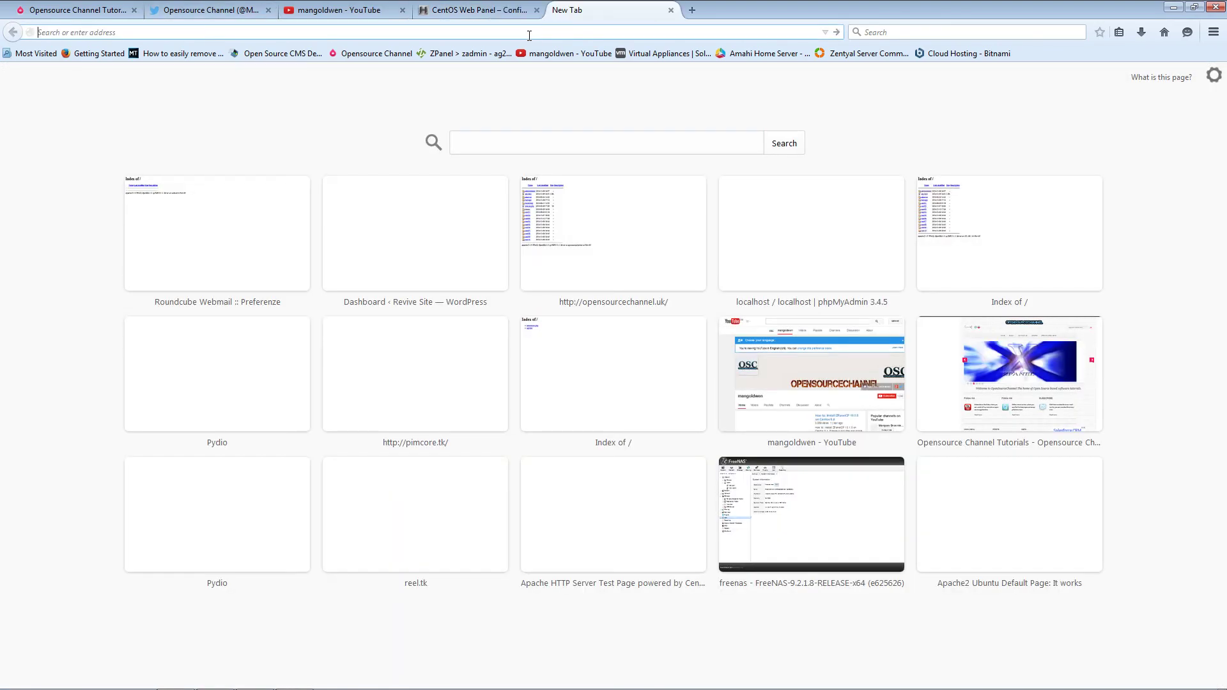
{"action": "type", "text": "192.168."}
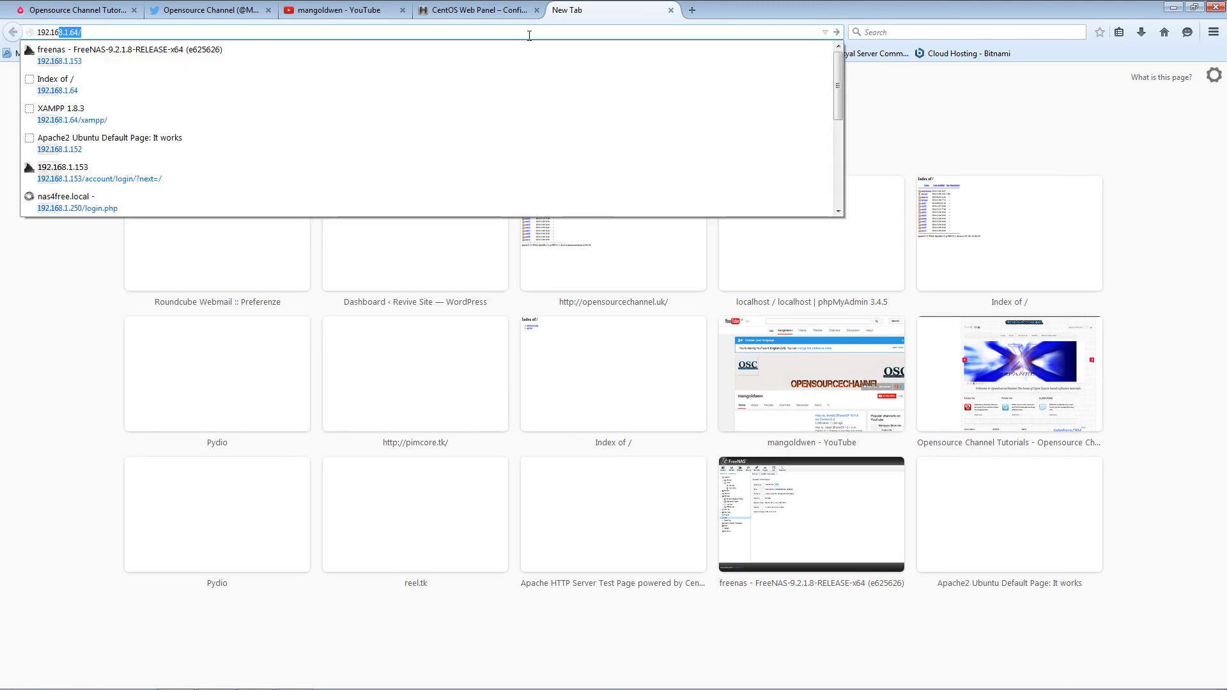
{"action": "type", "text": "1."}
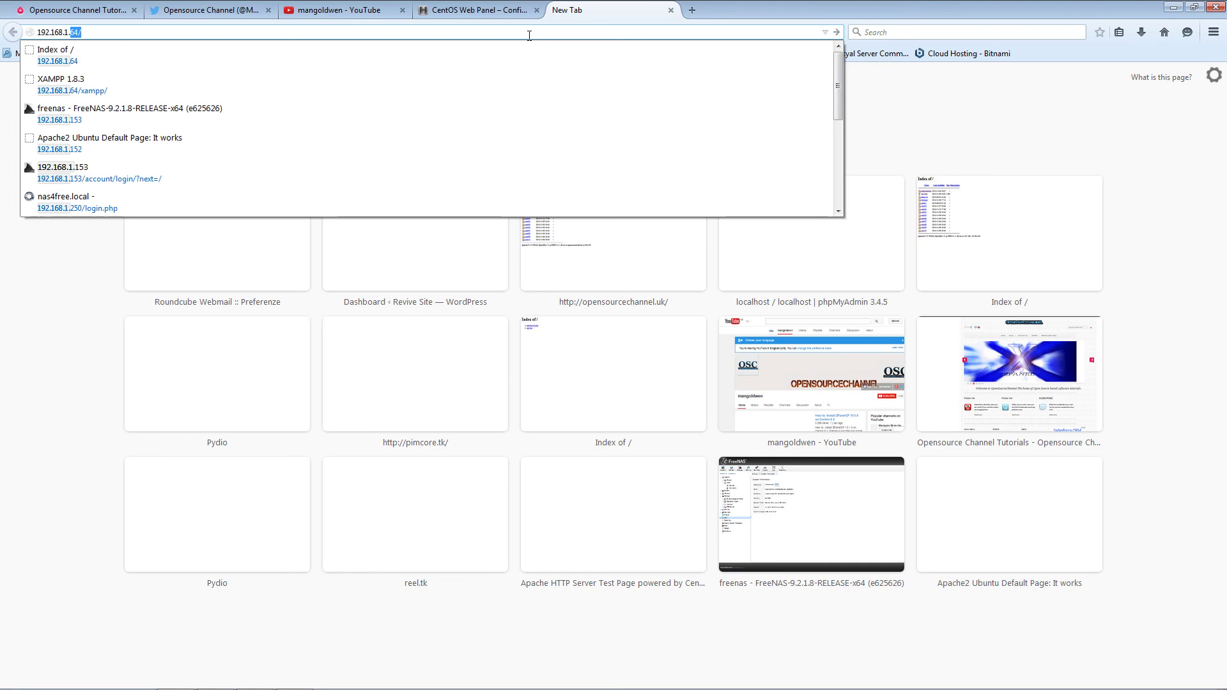
{"action": "type", "text": "14"}
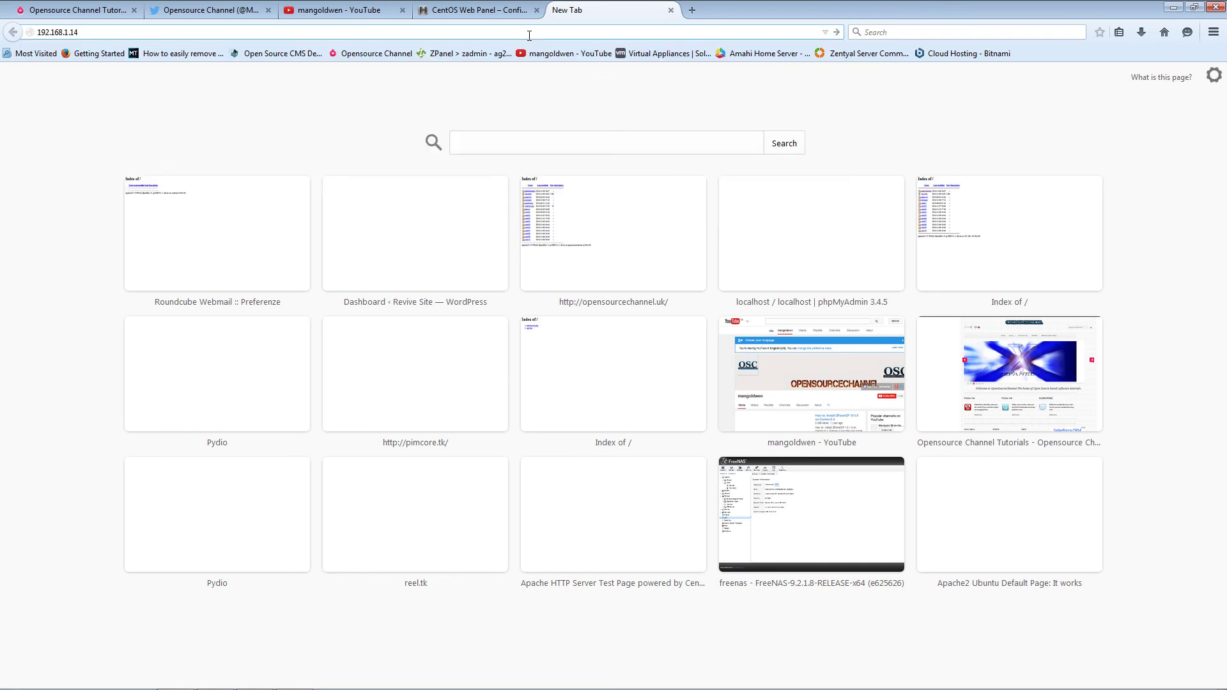
{"action": "key", "text": "BackSpace"}
{"action": "type", "text": "74:2030"}
- Load the CWP login page and pick root as the username
{"action": "key", "text": "Return"}
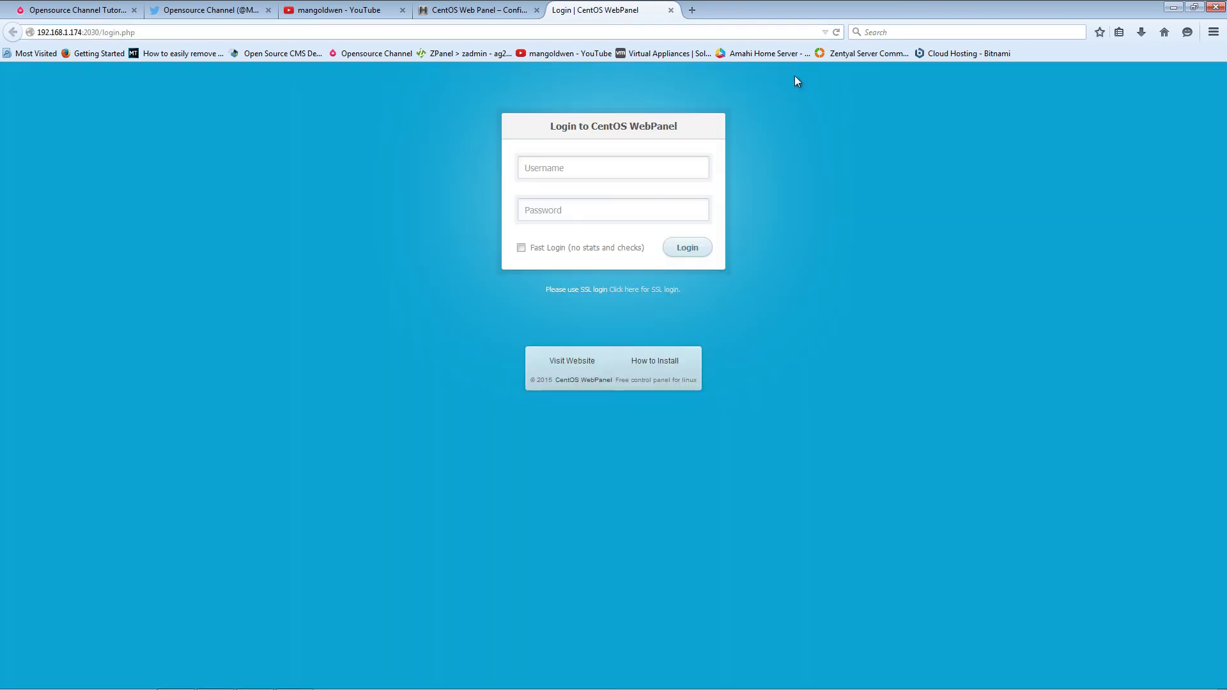
{"action": "left_click", "coordinate": [611, 167]}
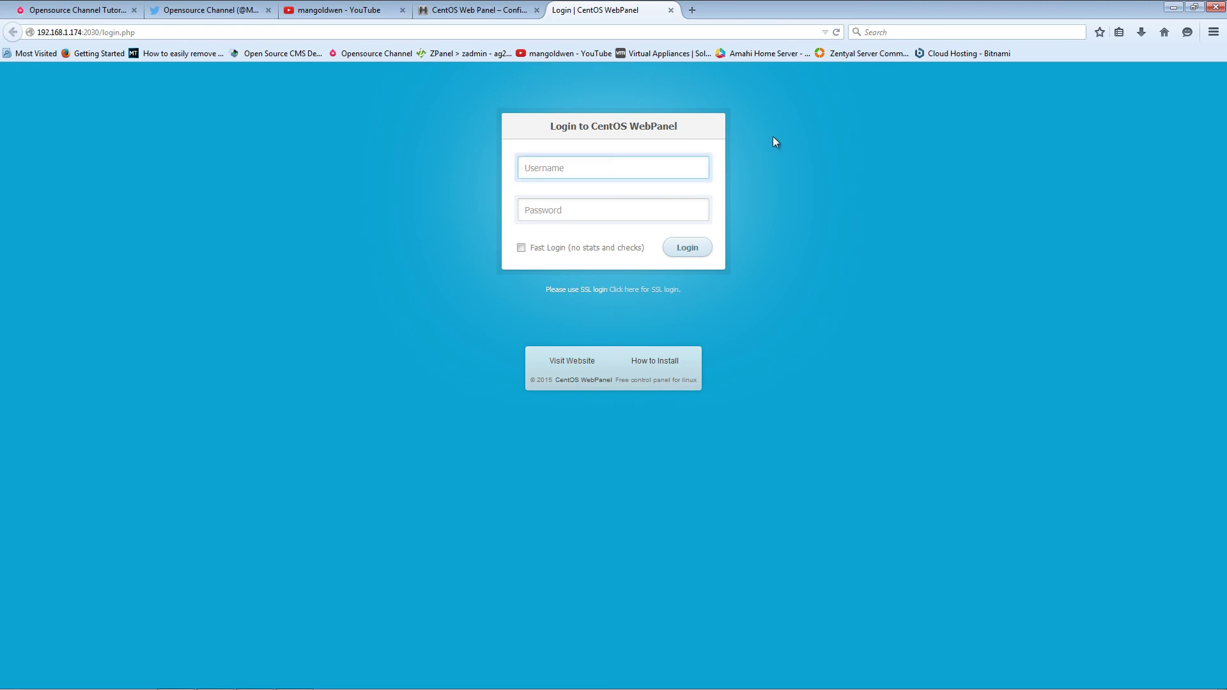
{"action": "left_click", "coordinate": [644, 171]}
{"action": "left_click", "coordinate": [635, 186]}
- Enter the root password, log in, and let Firefox remember the password
{"action": "left_click", "coordinate": [617, 206]}
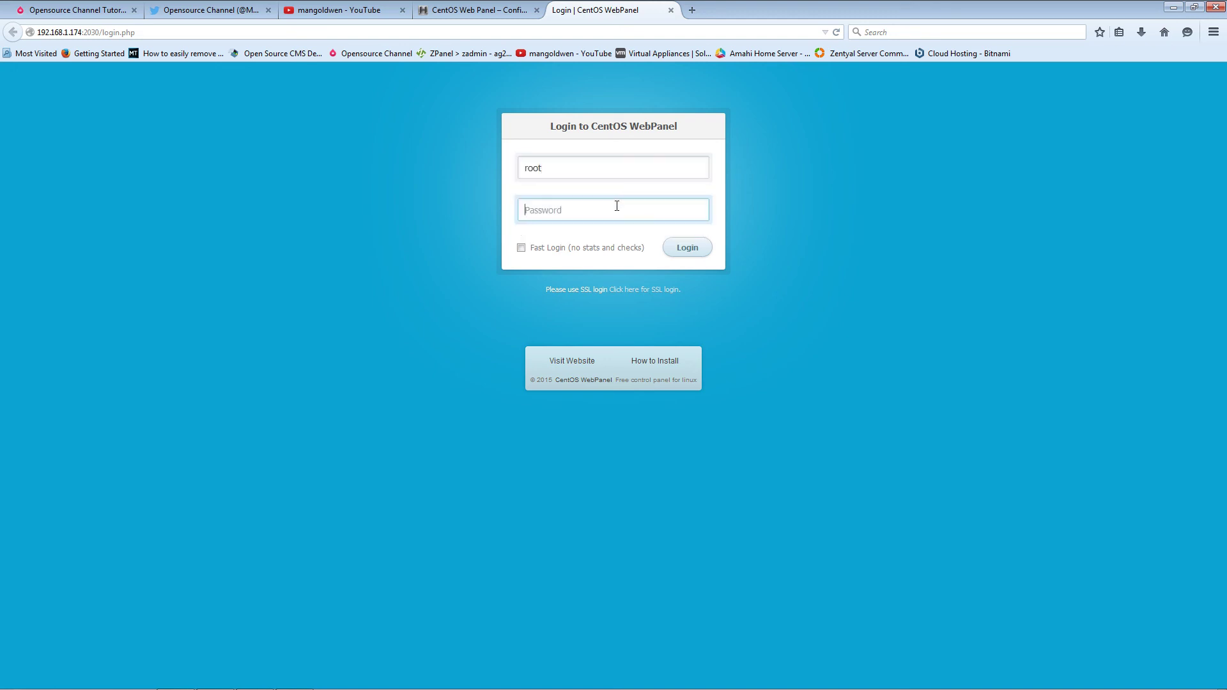
{"action": "type", "text": "•••••••"}
{"action": "left_click", "coordinate": [699, 253]}
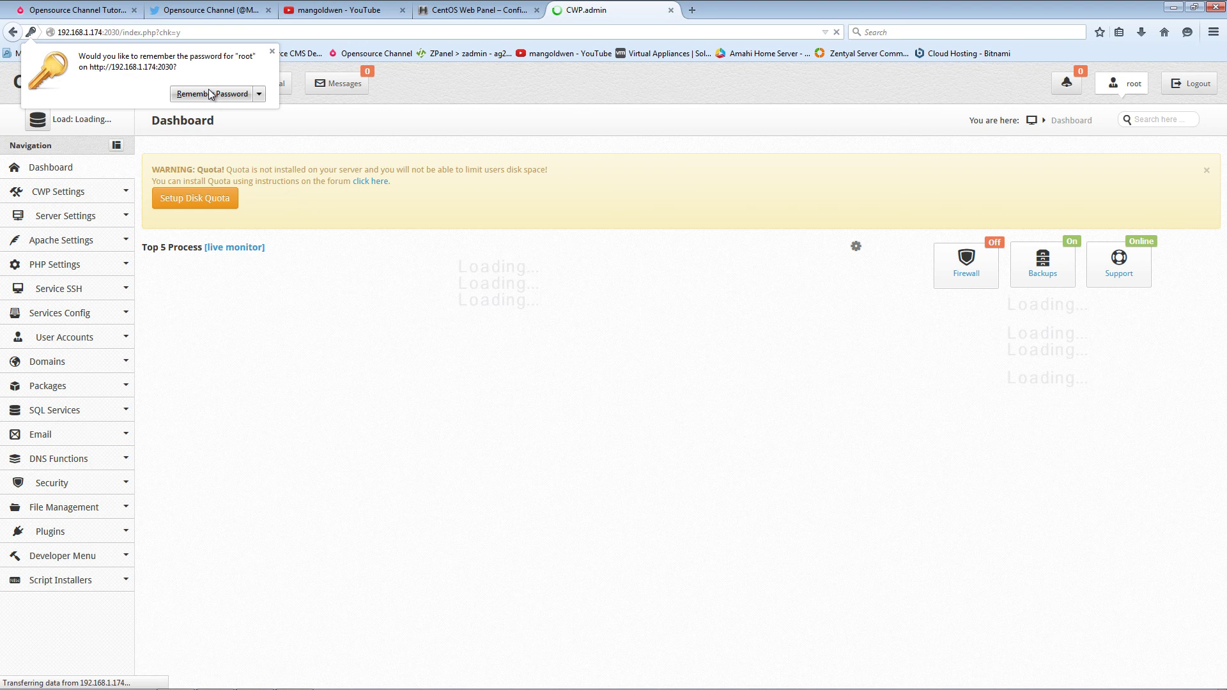
{"action": "left_click", "coordinate": [210, 94]}
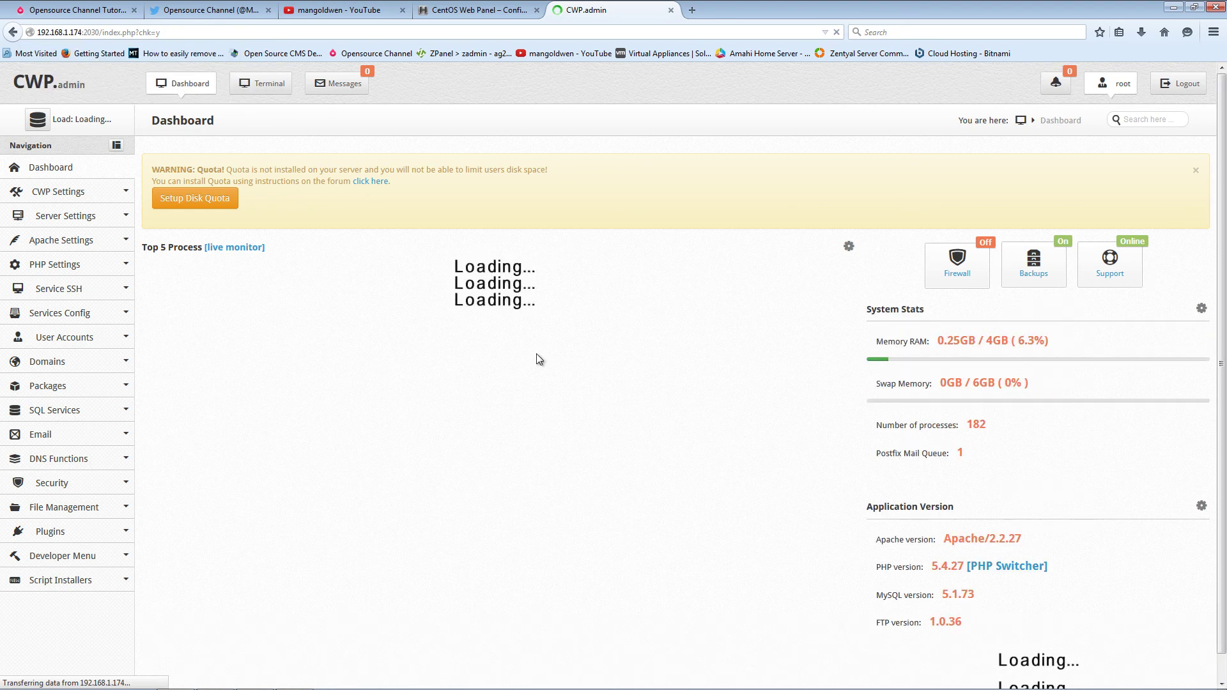
- Scroll through the loaded Dashboard, then expand Apache Settings in the sidebar
{"action": "scroll", "coordinate": [545, 357], "scroll_direction": "down", "scroll_amount": 1}
{"action": "scroll", "coordinate": [543, 353], "scroll_direction": "up", "scroll_amount": 1}
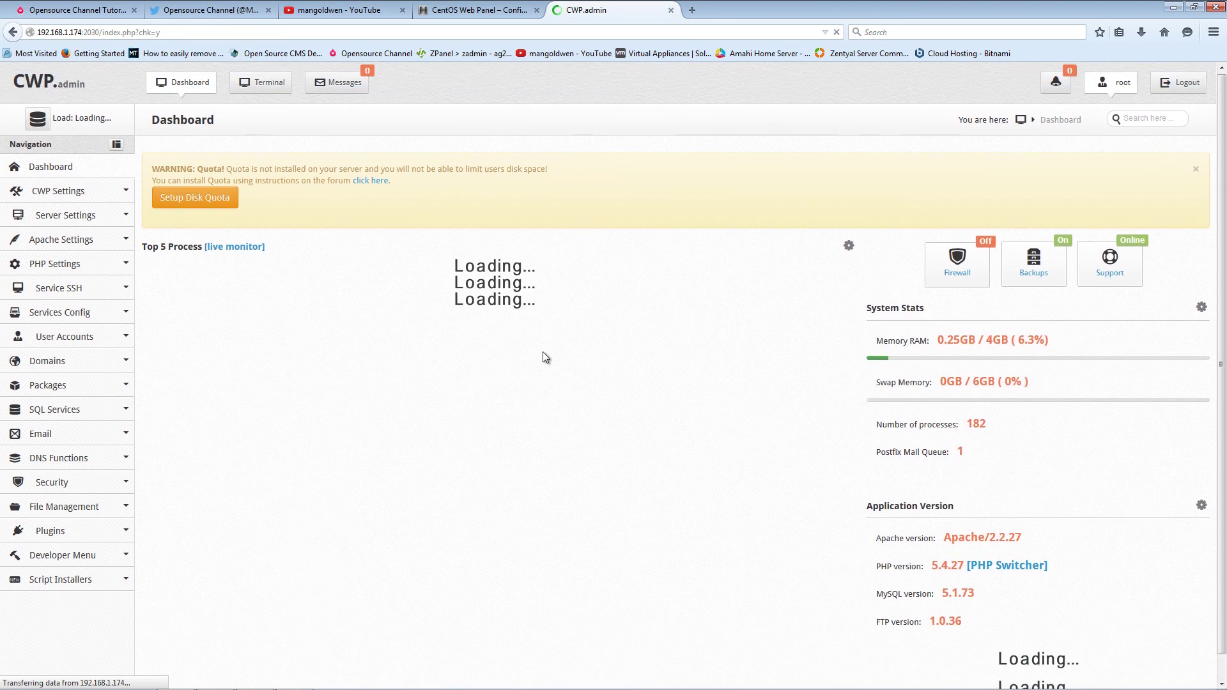
{"action": "scroll", "coordinate": [612, 381], "scroll_direction": "down", "scroll_amount": 1}
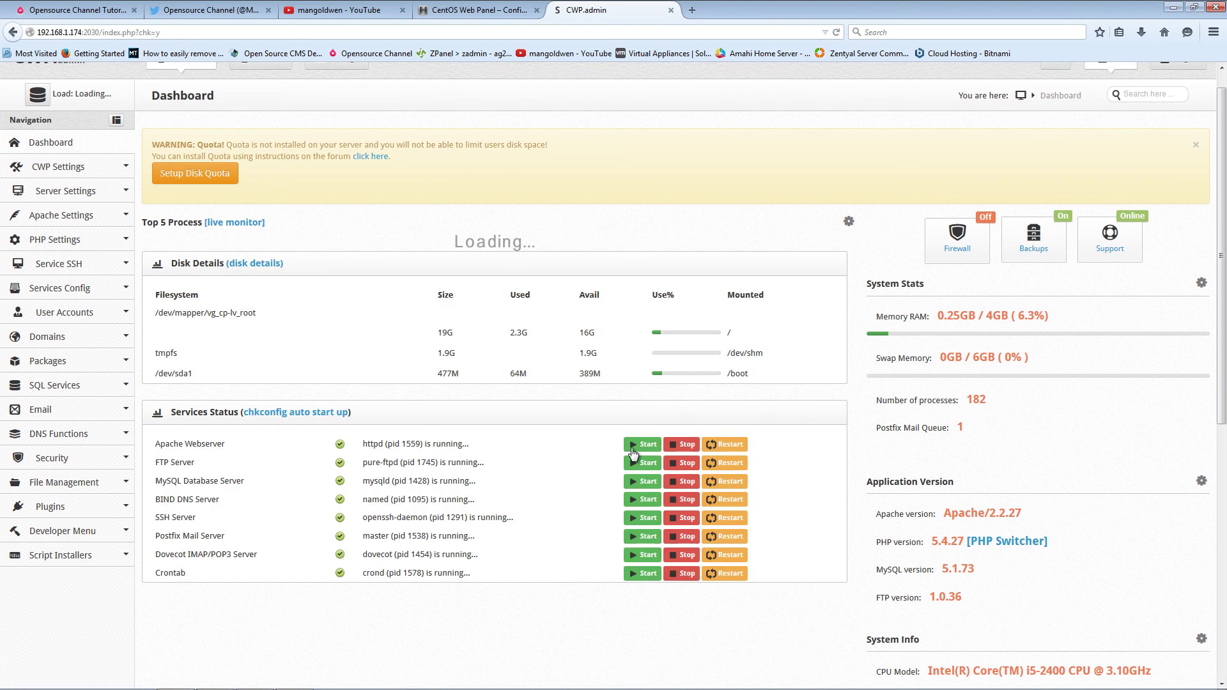
{"action": "scroll", "coordinate": [689, 420], "scroll_direction": "down", "scroll_amount": 18}
{"action": "scroll", "coordinate": [1044, 569], "scroll_direction": "up", "scroll_amount": 19}
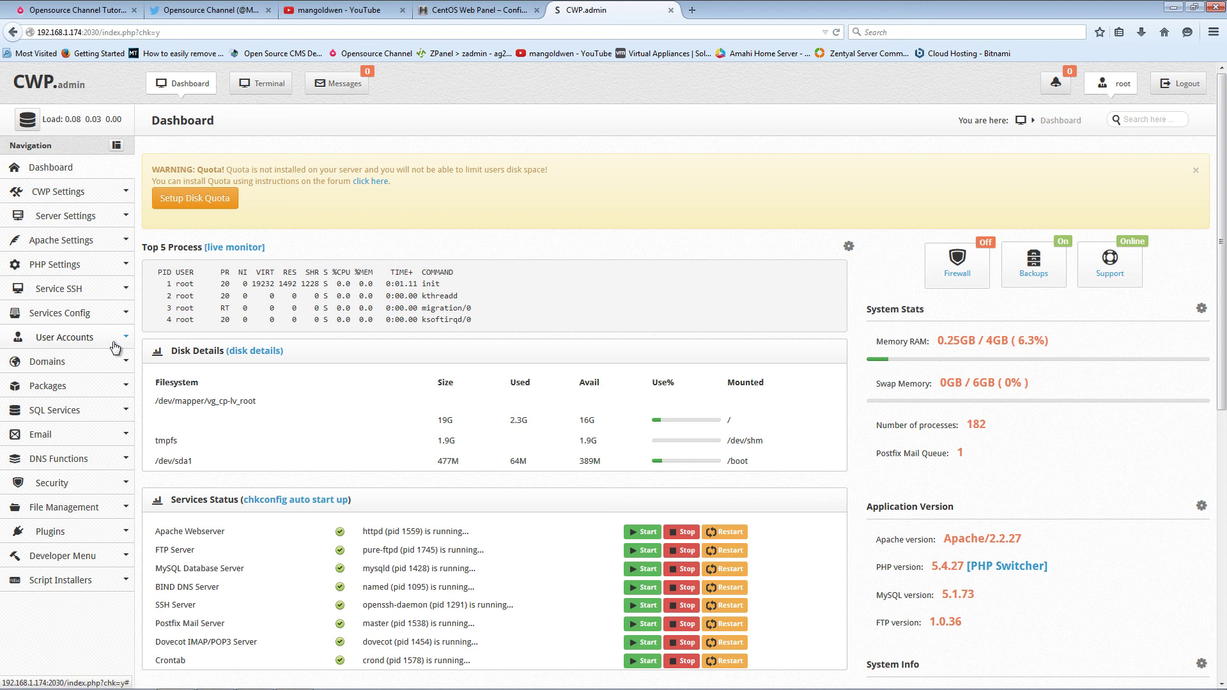
{"action": "left_click", "coordinate": [63, 241]}
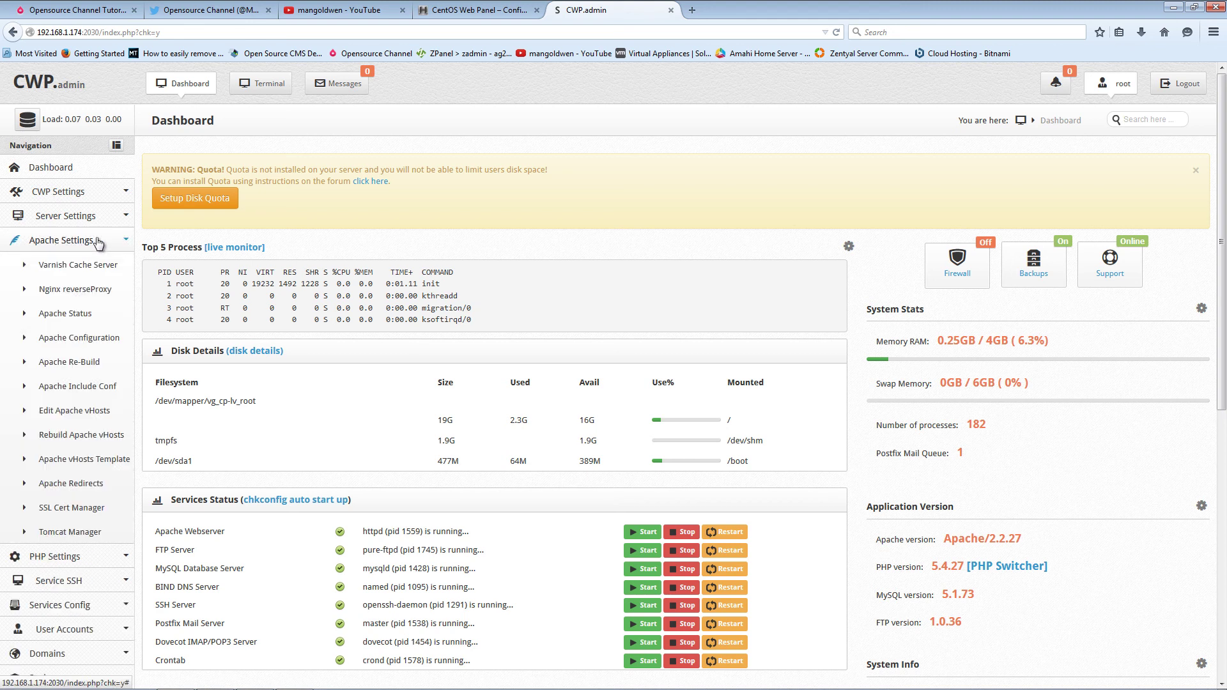
{"action": "left_click", "coordinate": [63, 508]}
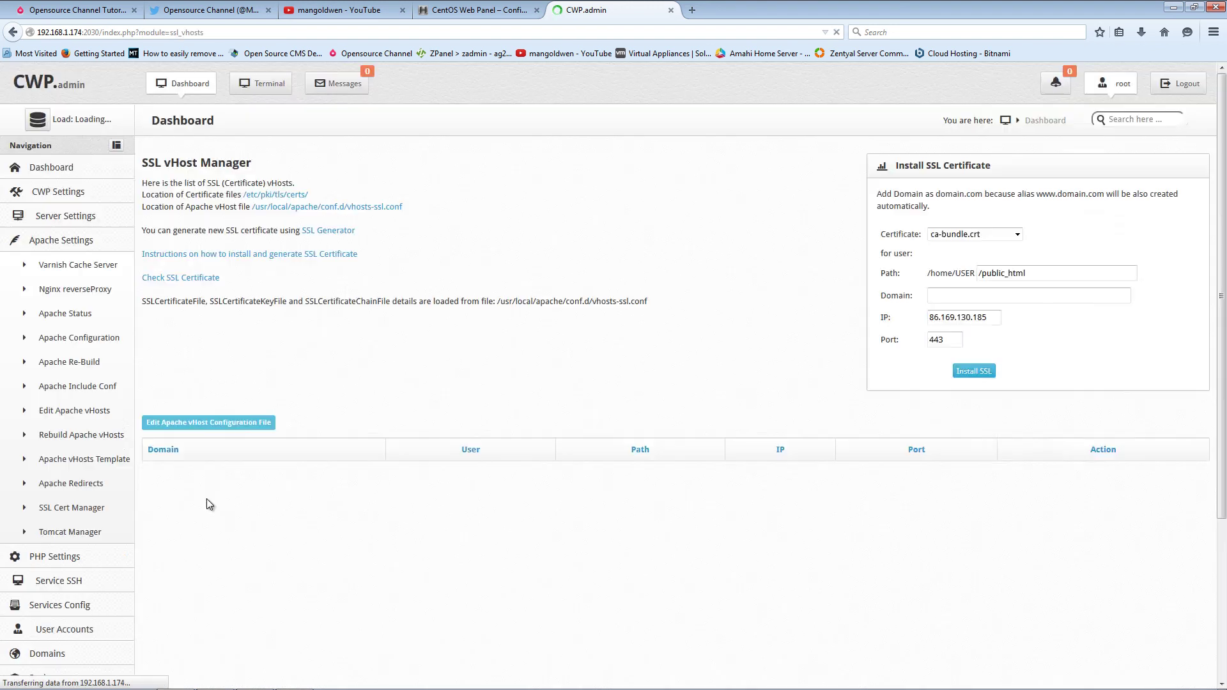
{"action": "scroll", "coordinate": [338, 544], "scroll_direction": "down", "scroll_amount": 3}
{"action": "scroll", "coordinate": [339, 545], "scroll_direction": "up", "scroll_amount": 3}
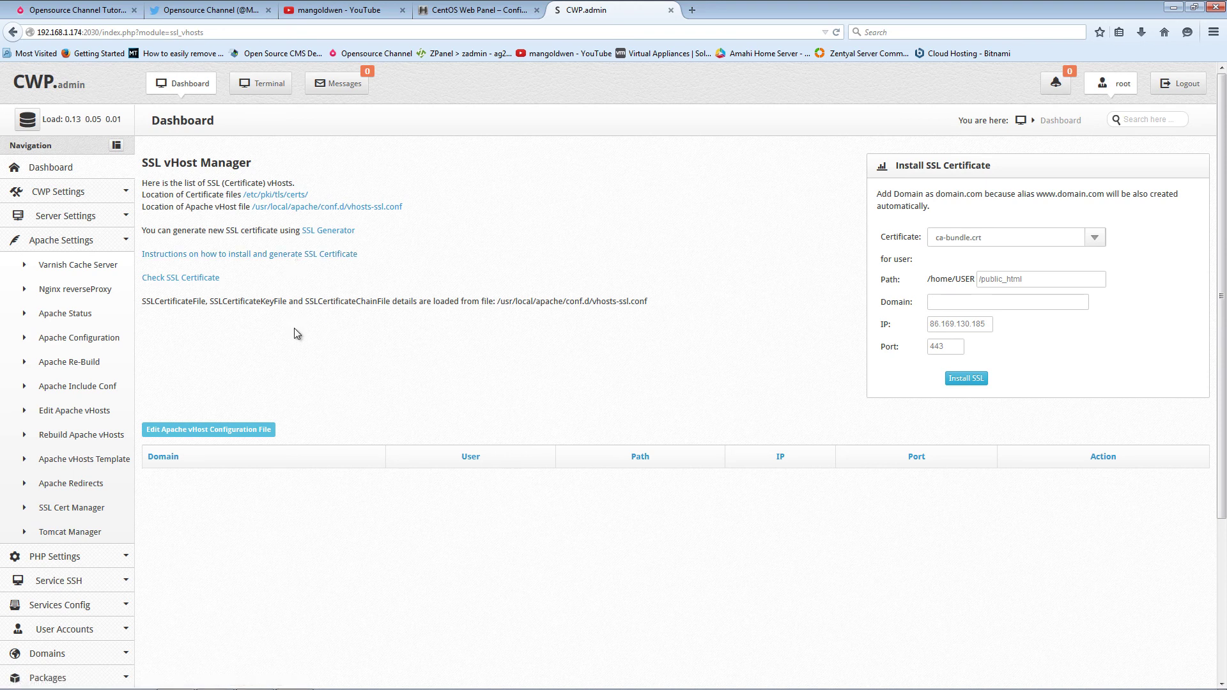
{"action": "scroll", "coordinate": [296, 333], "scroll_direction": "down", "scroll_amount": 3}
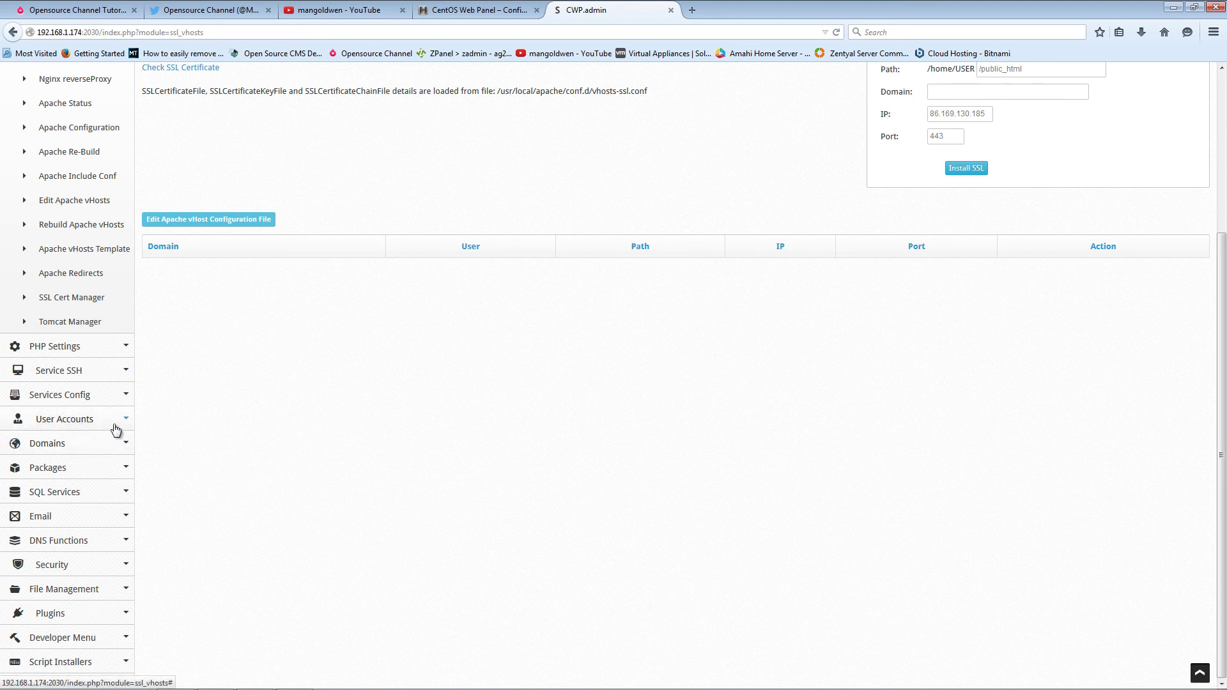
- Check the Setup nameservers step in the configuration instructions, then return to CWP.admin
{"action": "left_click", "coordinate": [477, 10]}
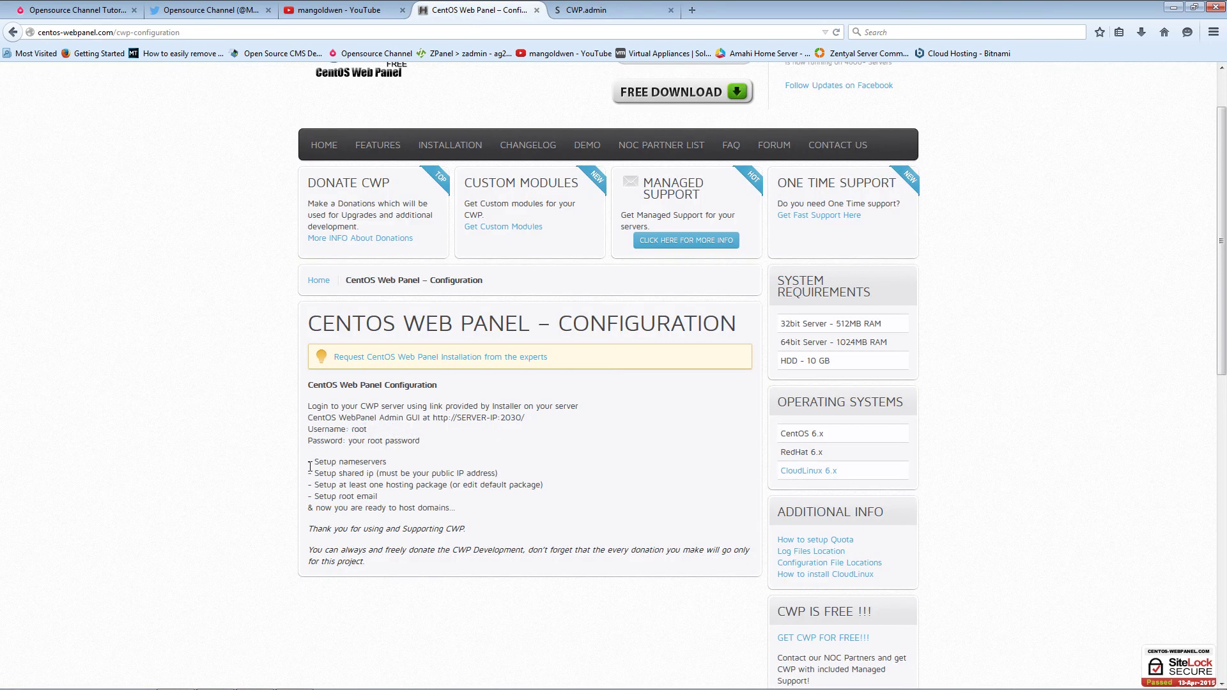
{"action": "left_click_drag", "start_coordinate": [320, 461], "coordinate": [387, 461]}
{"action": "left_click", "coordinate": [610, 13]}
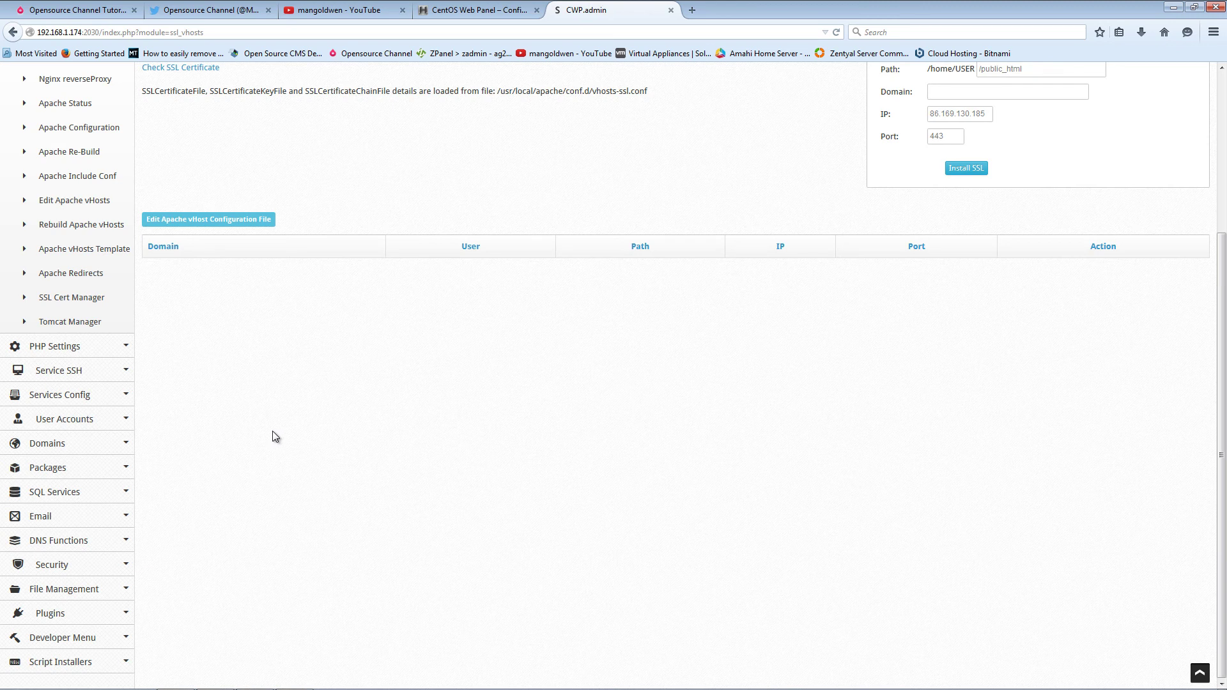
- Expand Server Settings, Services Config, Domains and DNS Functions in the sidebar
{"action": "scroll", "coordinate": [274, 434], "scroll_direction": "up", "scroll_amount": 3}
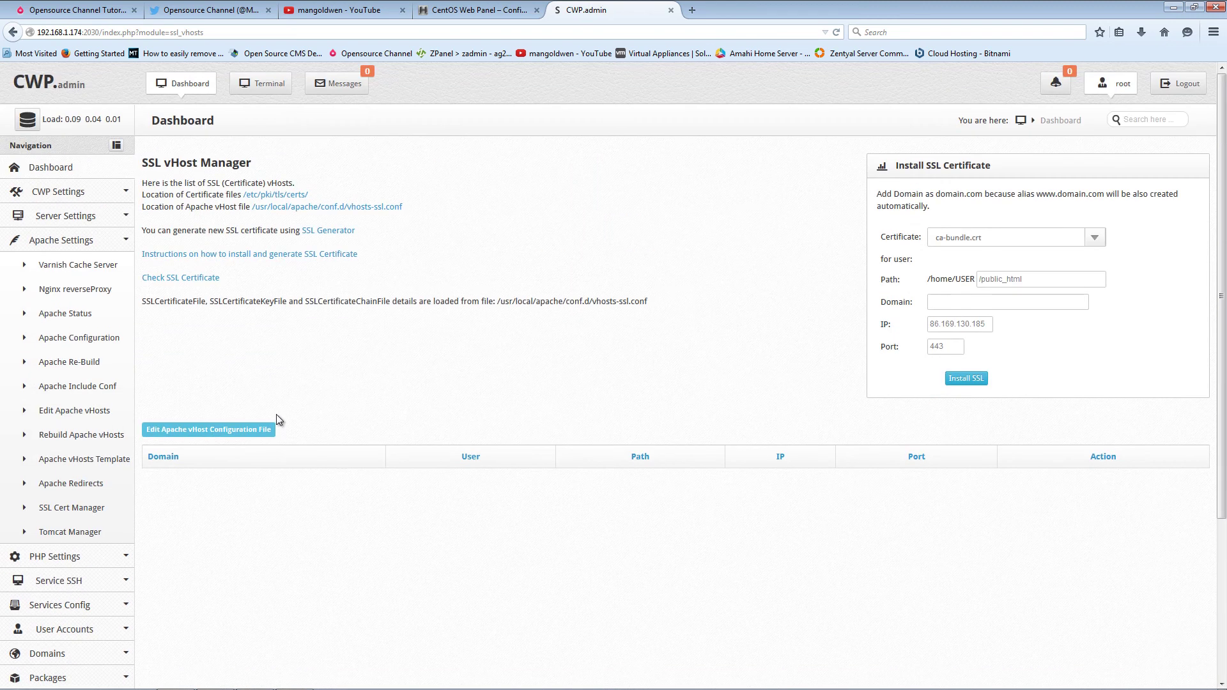
{"action": "left_click", "coordinate": [102, 218]}
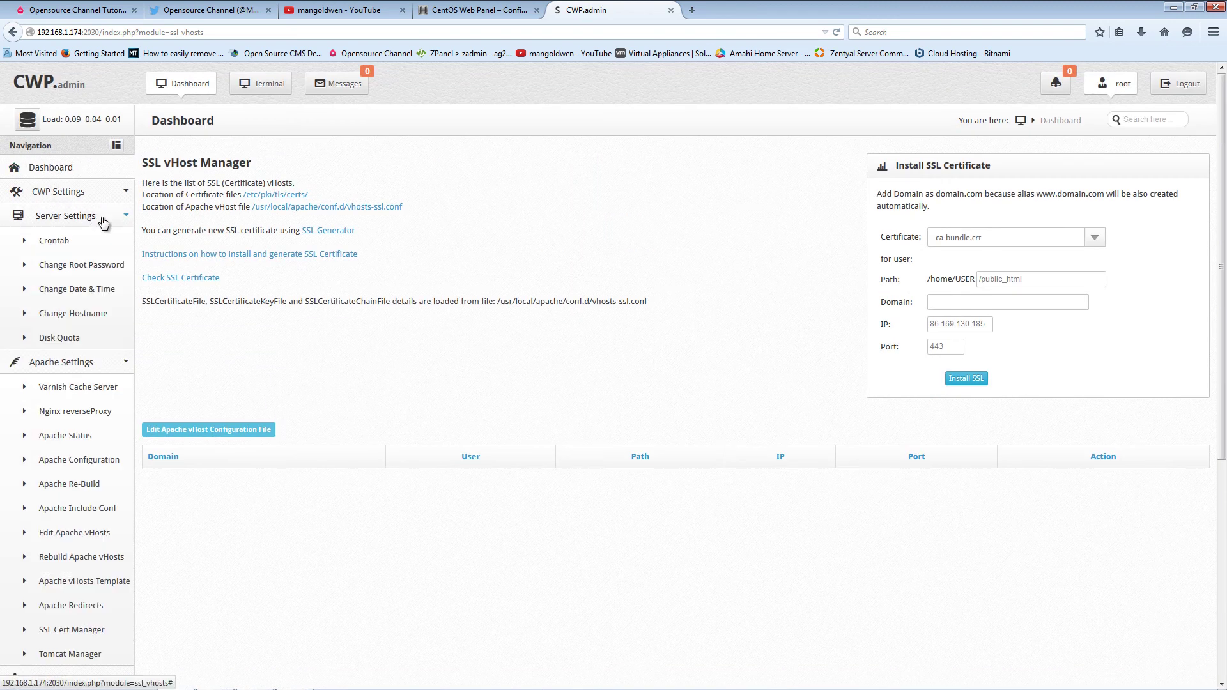
{"action": "scroll", "coordinate": [281, 543], "scroll_direction": "down", "scroll_amount": 5}
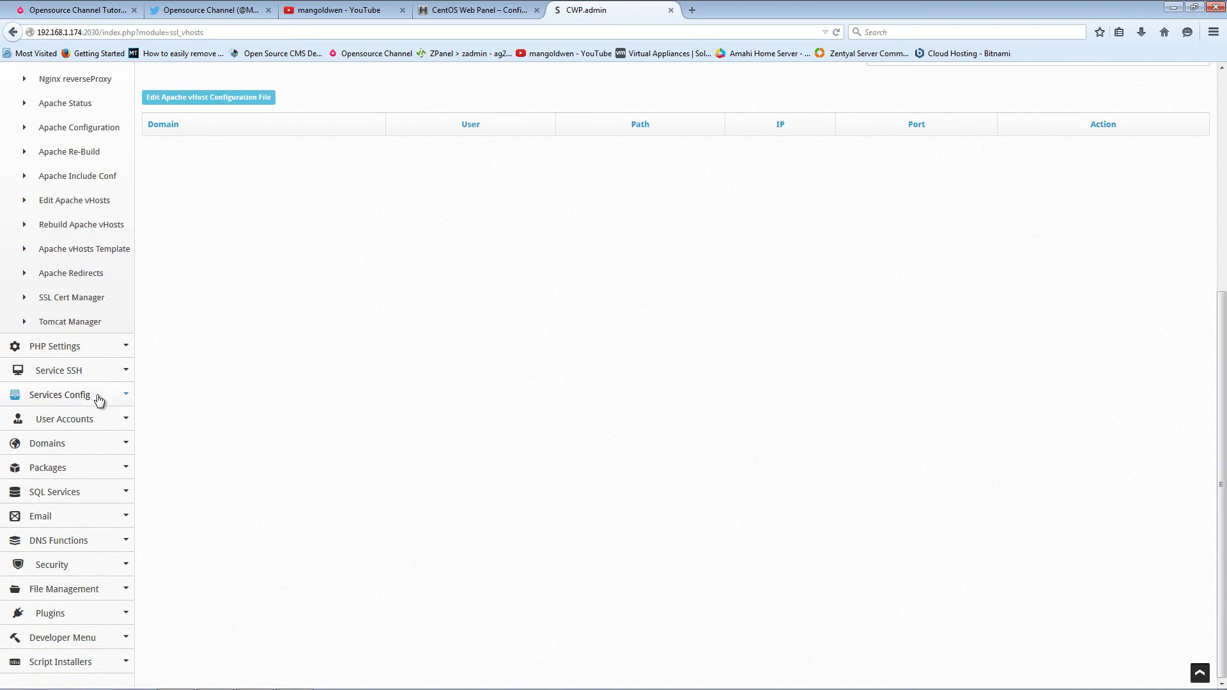
{"action": "left_click", "coordinate": [98, 397]}
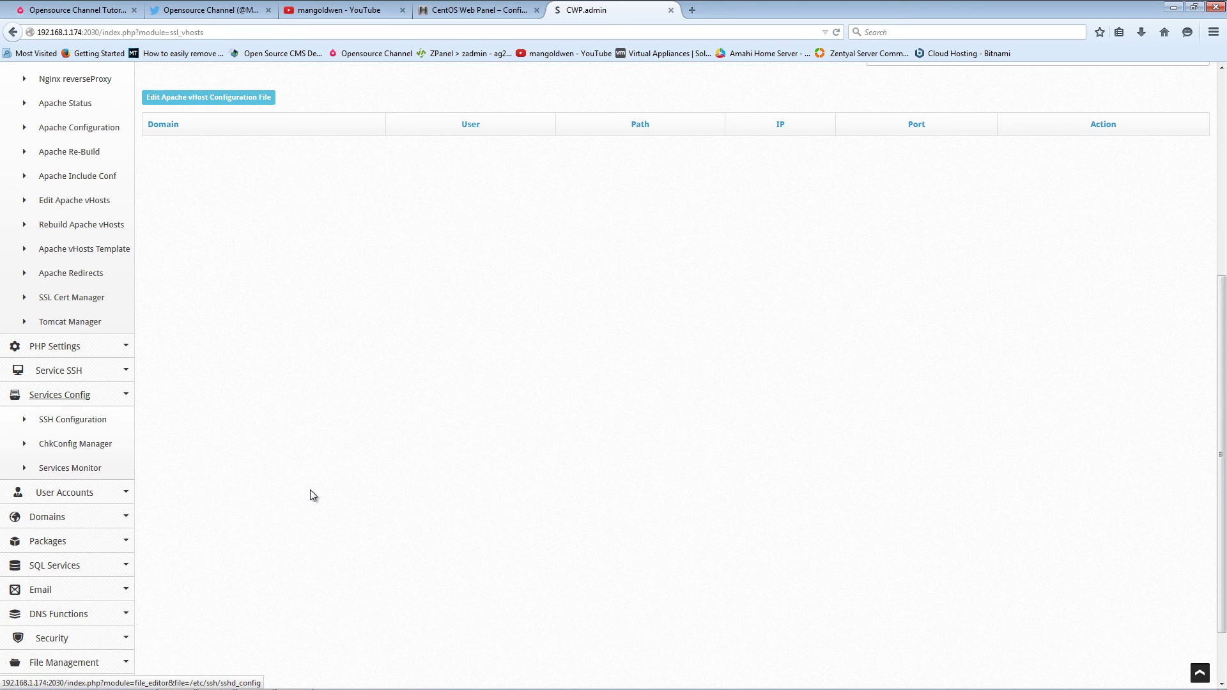
{"action": "scroll", "coordinate": [256, 486], "scroll_direction": "down", "scroll_amount": 2}
{"action": "left_click", "coordinate": [109, 448]}
{"action": "scroll", "coordinate": [217, 505], "scroll_direction": "down", "scroll_amount": 2}
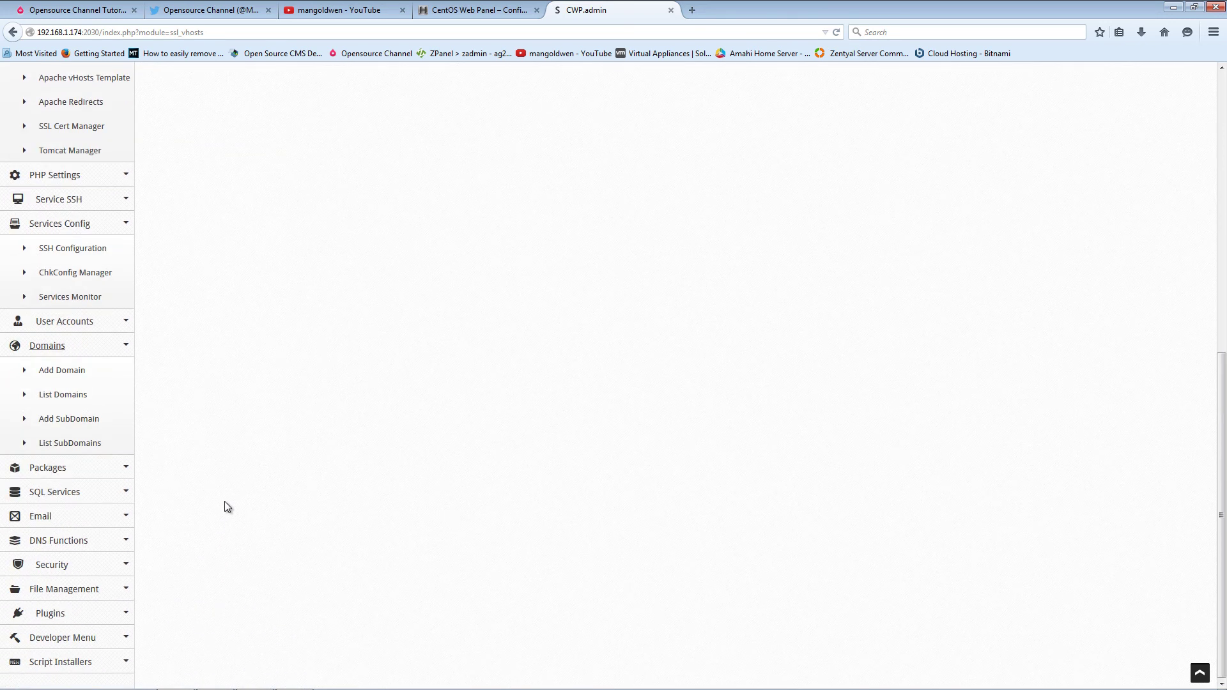
{"action": "left_click", "coordinate": [107, 544]}
{"action": "scroll", "coordinate": [268, 527], "scroll_direction": "down", "scroll_amount": 3}
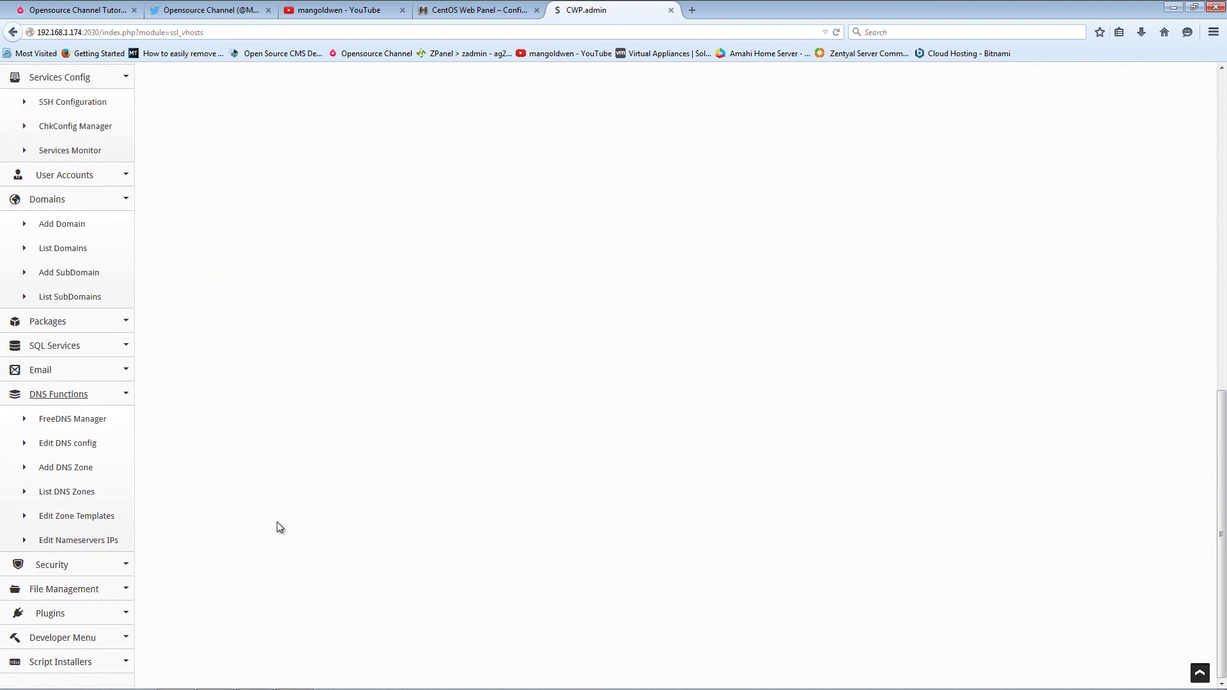
- Open Edit Nameservers IPs and highlight the IPs that ns1 and ns2 resolve to
{"action": "left_click", "coordinate": [110, 540]}
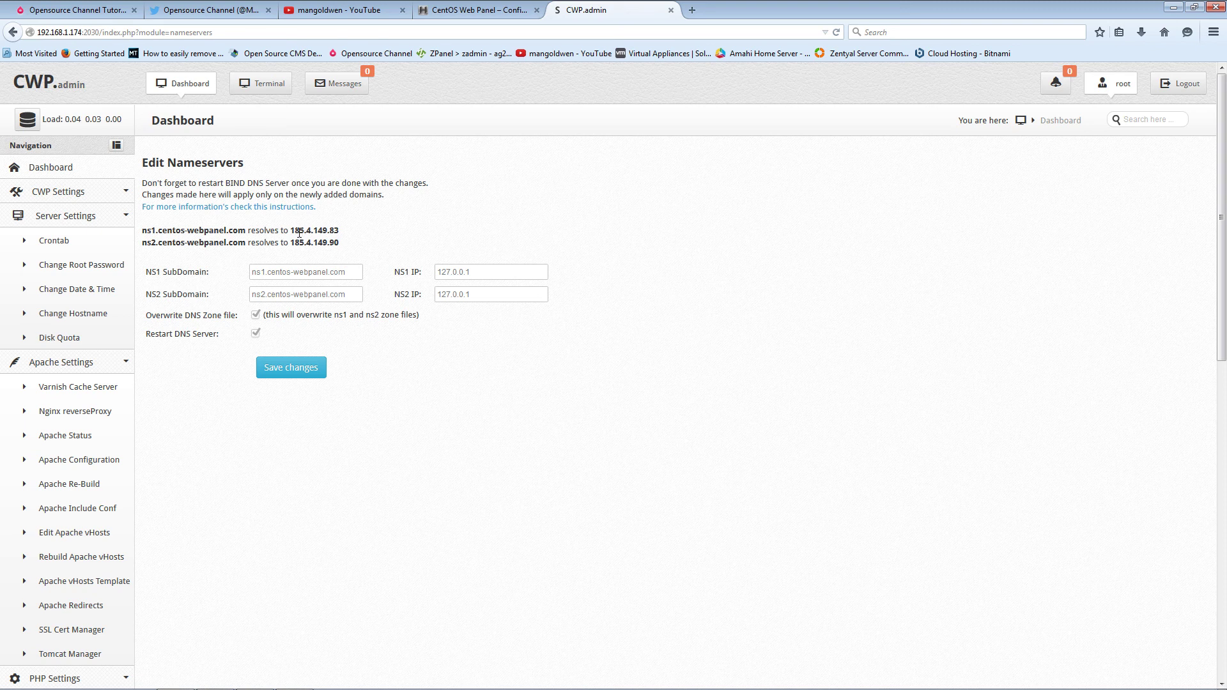
{"action": "double_click", "coordinate": [301, 231]}
{"action": "left_click_drag", "start_coordinate": [291, 243], "coordinate": [391, 239]}
{"action": "left_click", "coordinate": [416, 231]}
- Review services and system info on the Dashboard, then switch to the OpenSourceChannel homepage tab
{"action": "left_click", "coordinate": [46, 167]}
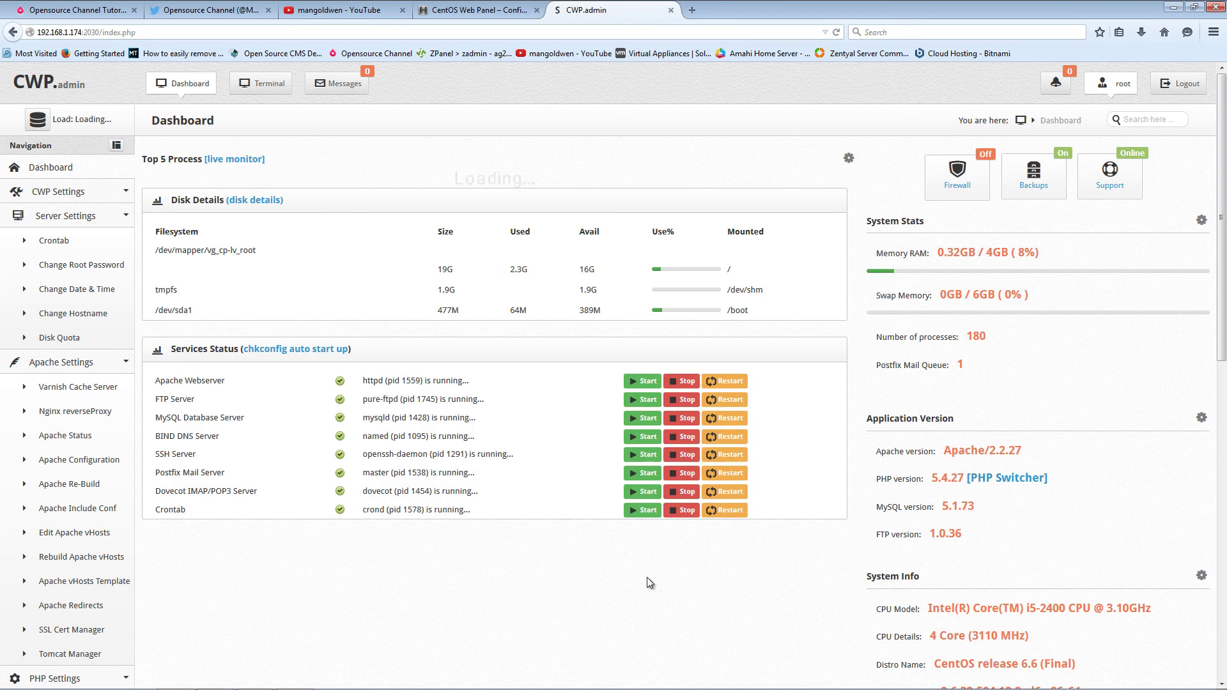
{"action": "scroll", "coordinate": [651, 578], "scroll_direction": "down", "scroll_amount": 3}
{"action": "scroll", "coordinate": [651, 577], "scroll_direction": "up", "scroll_amount": 2}
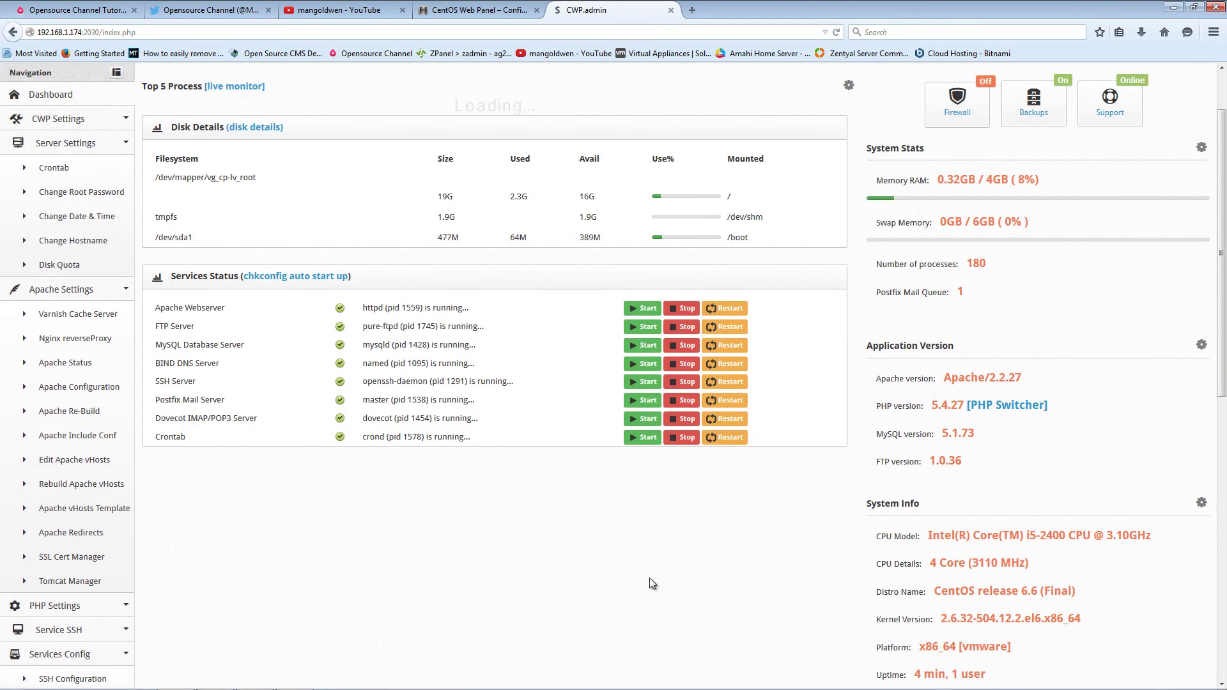
{"action": "scroll", "coordinate": [649, 577], "scroll_direction": "up", "scroll_amount": 1}
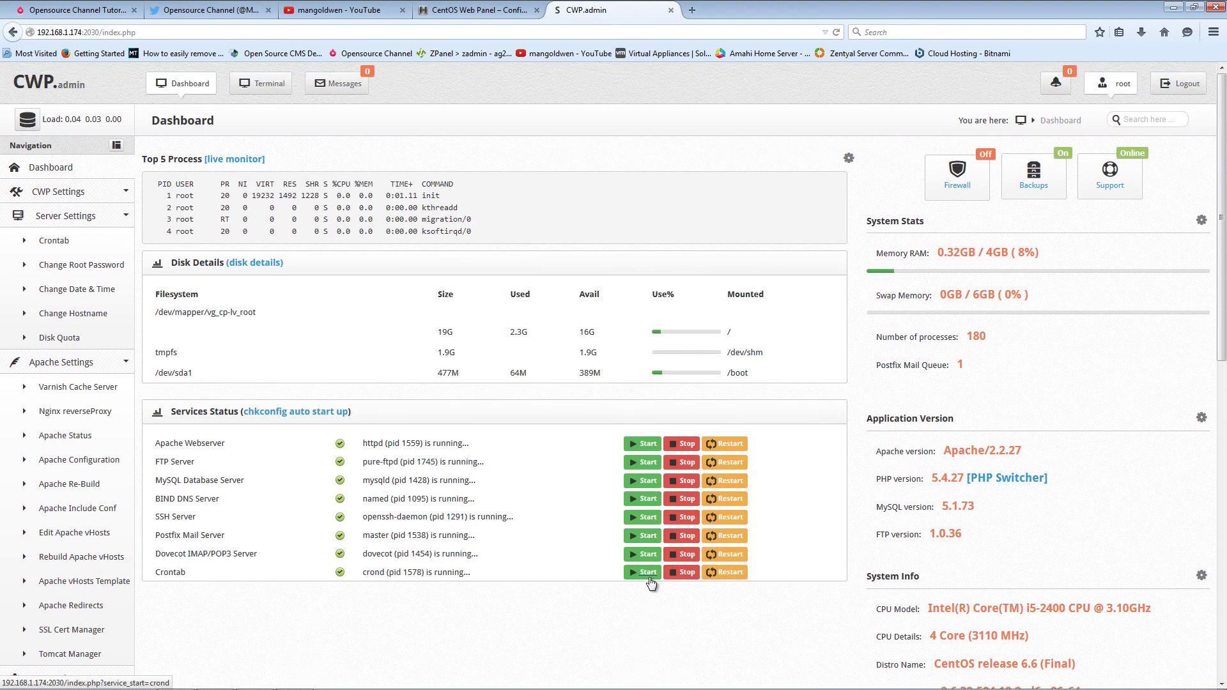
{"action": "scroll", "coordinate": [650, 583], "scroll_direction": "down", "scroll_amount": 5}
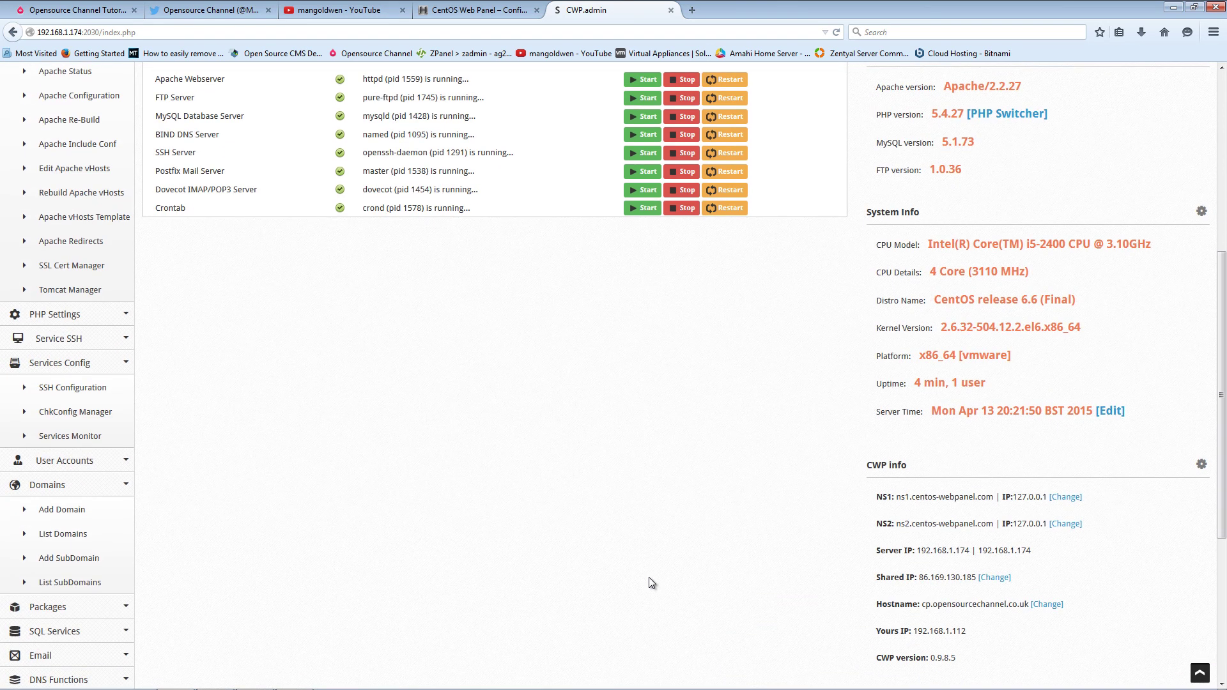
{"action": "scroll", "coordinate": [639, 563], "scroll_direction": "up", "scroll_amount": 5}
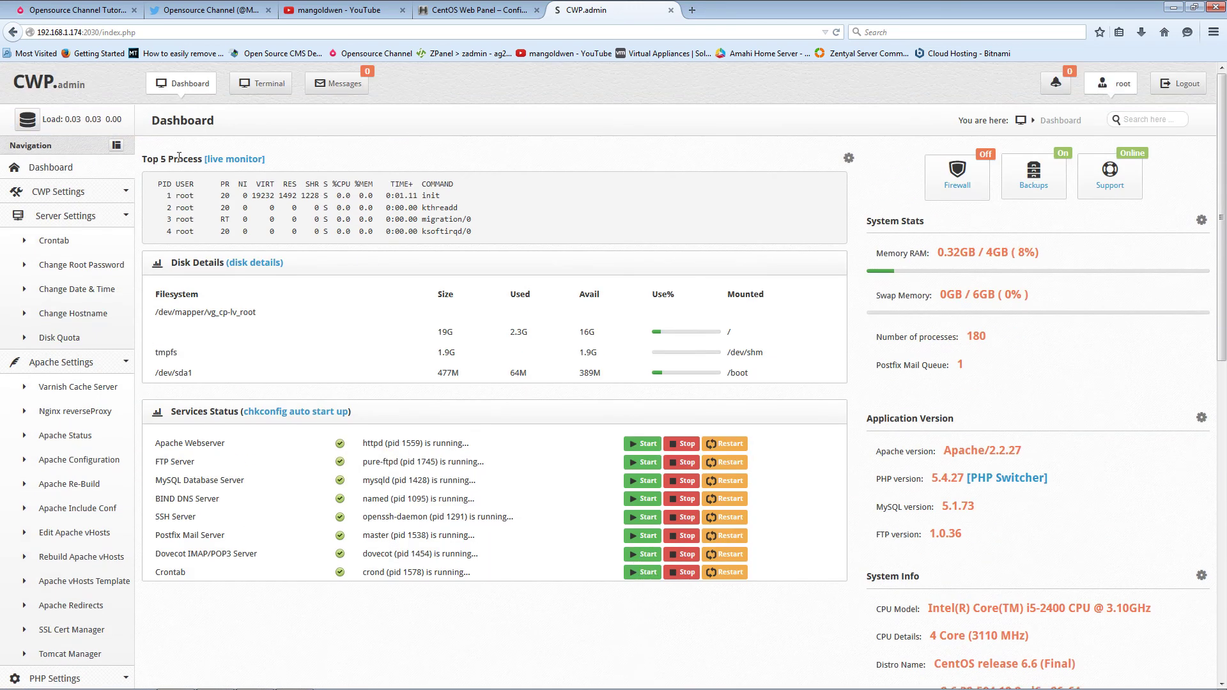
{"action": "left_click", "coordinate": [54, 5]}
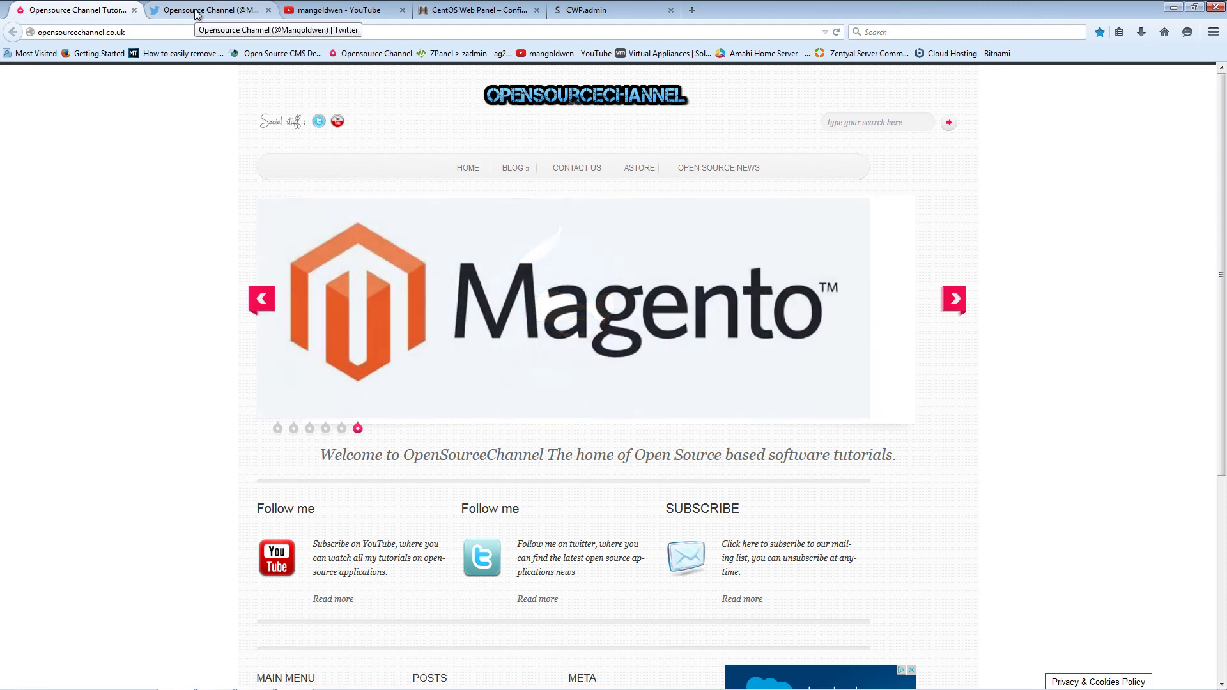
- View the channel's Twitter profile, then move to the mangoldwen YouTube Videos page
{"action": "left_click", "coordinate": [196, 12]}
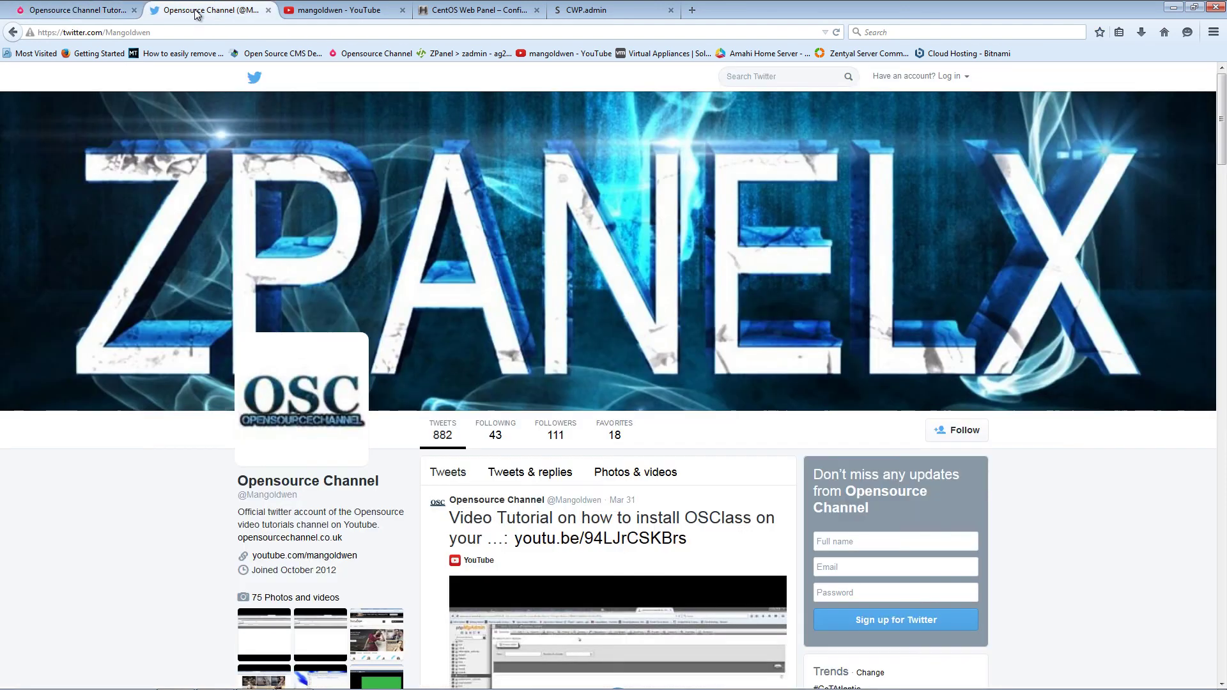
{"action": "left_click", "coordinate": [332, 9]}
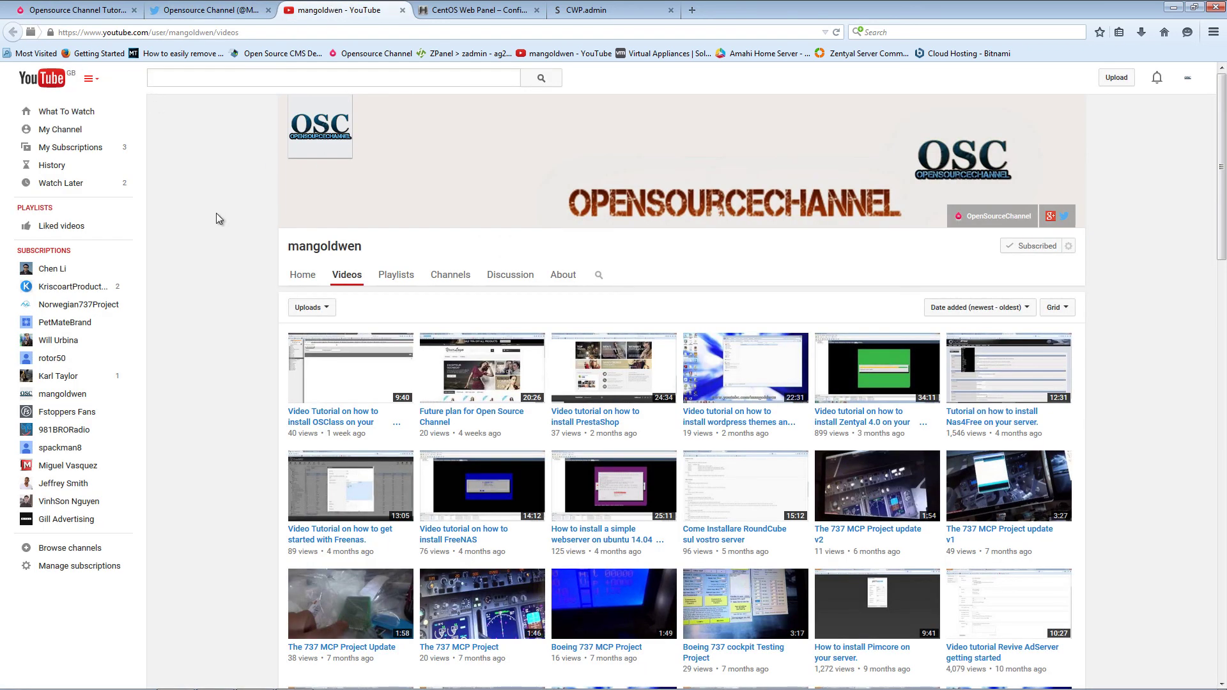
{"action": "mouse_move", "coordinate": [346, 687]}
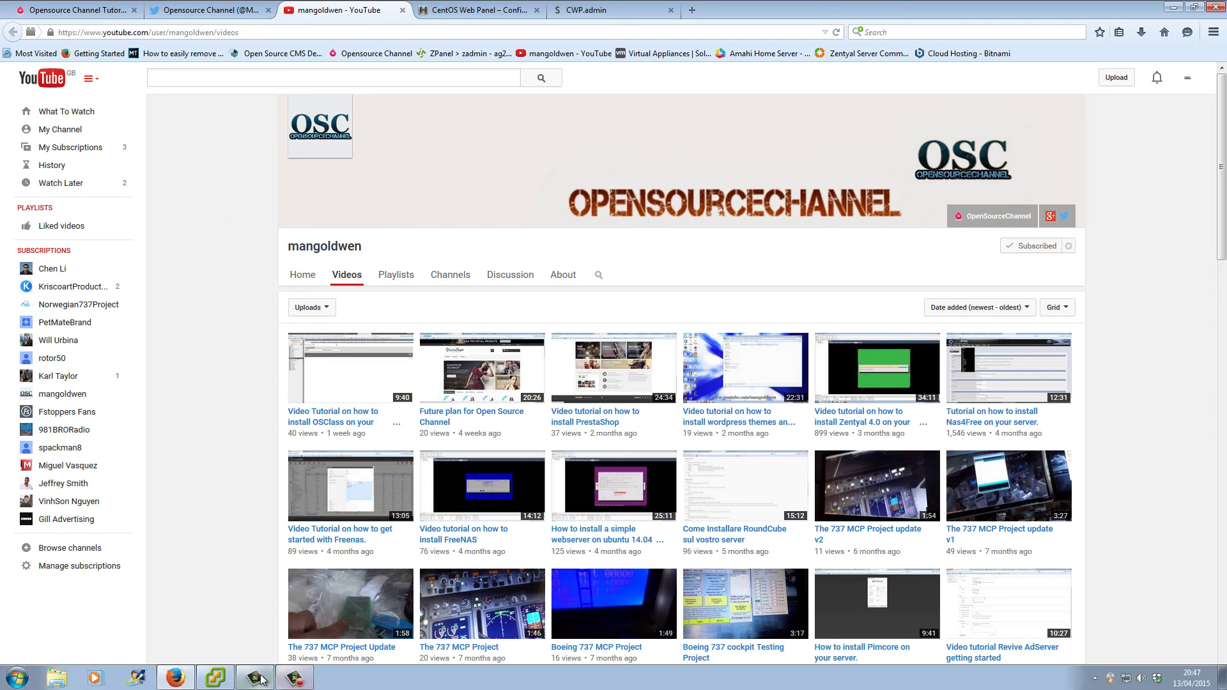
{"action": "left_click", "coordinate": [304, 680]}
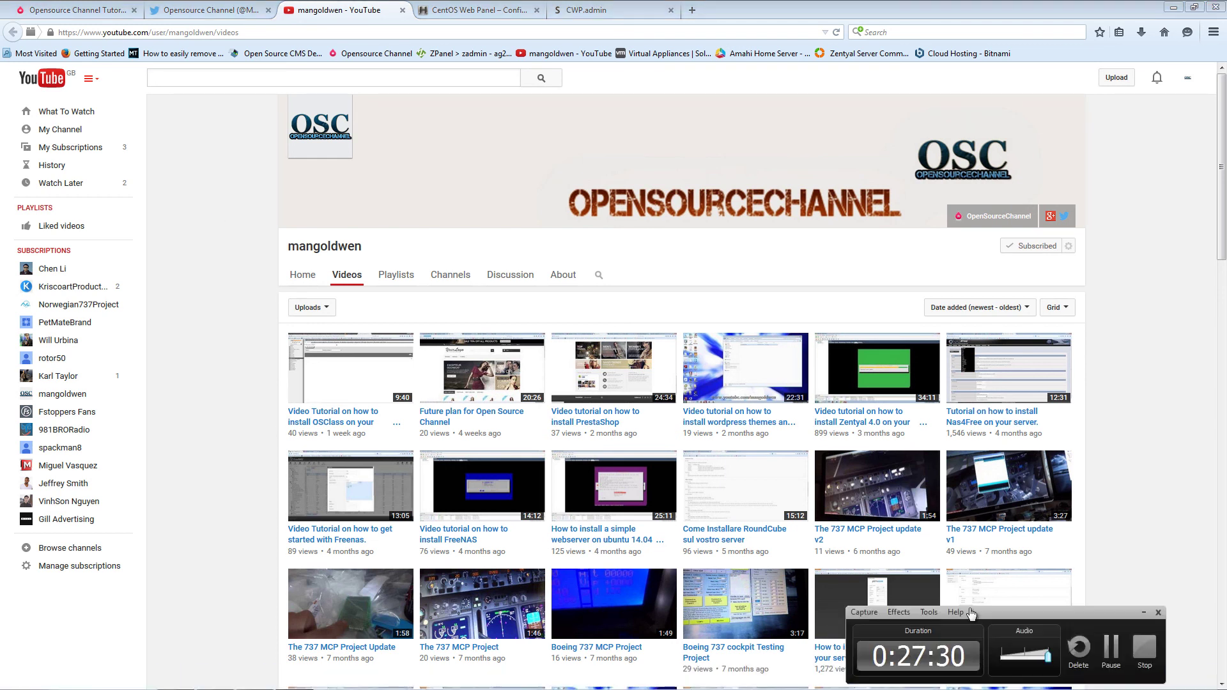